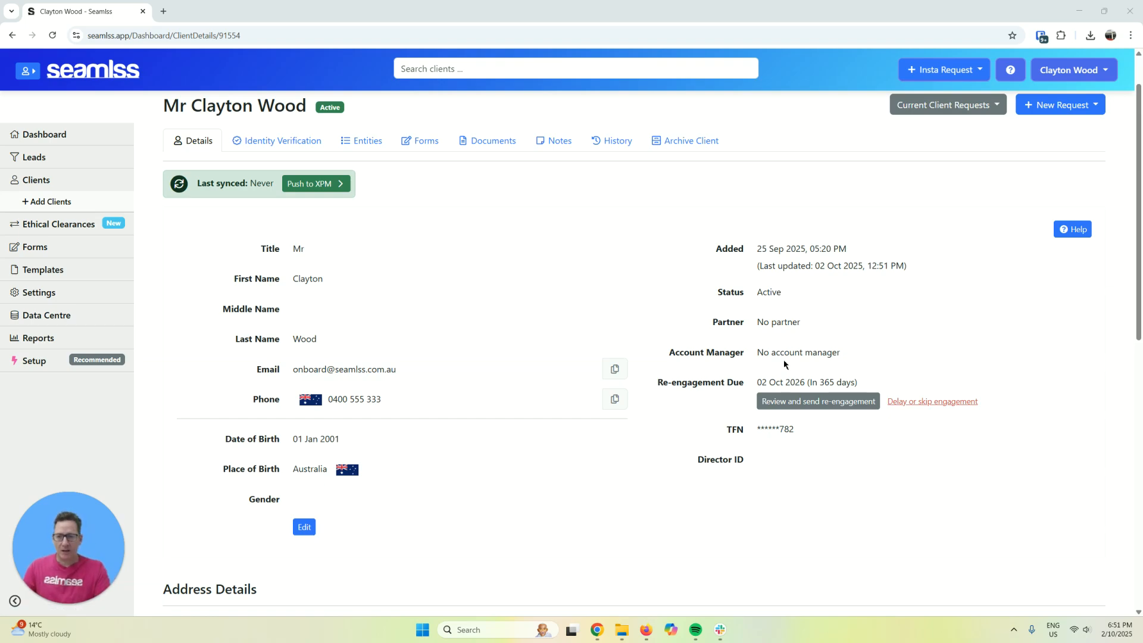
Start the client's re-engagement request, include the 2024-2025 ITR form and attach ATO Pre-fill example.pdf as its pre-fill file
left_click(793, 403)
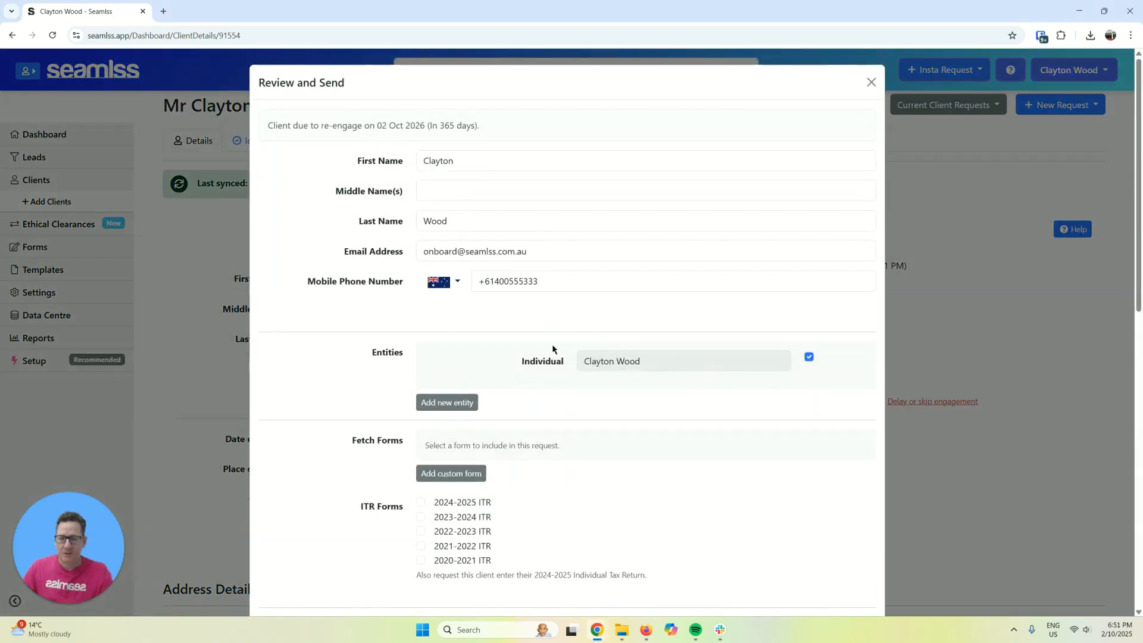
scroll(571, 373, "down", 3)
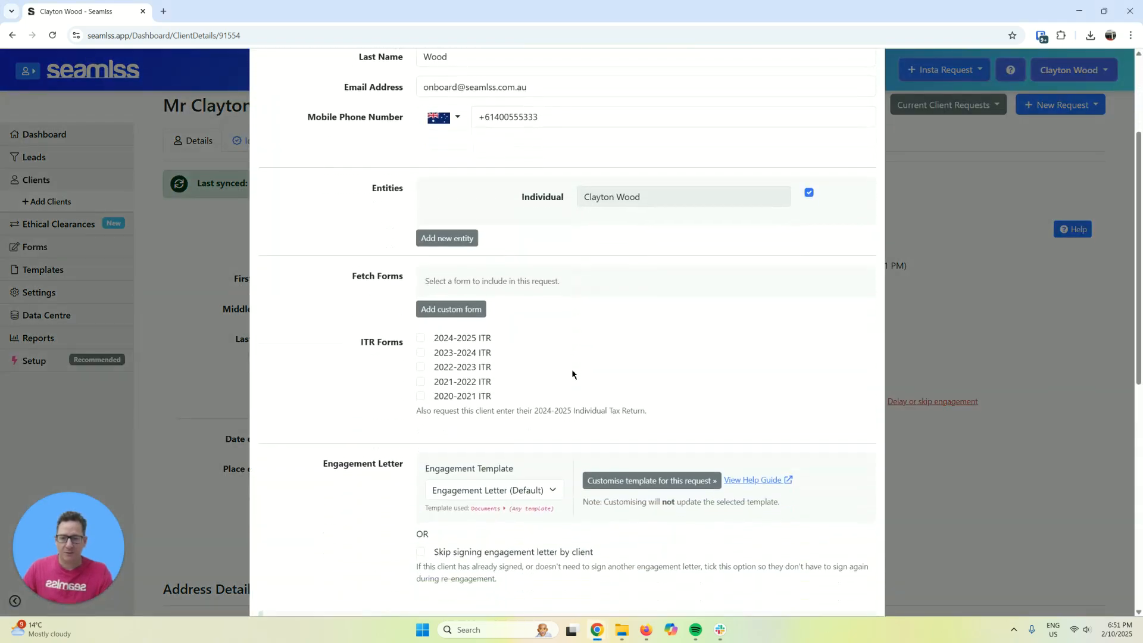
left_click(444, 335)
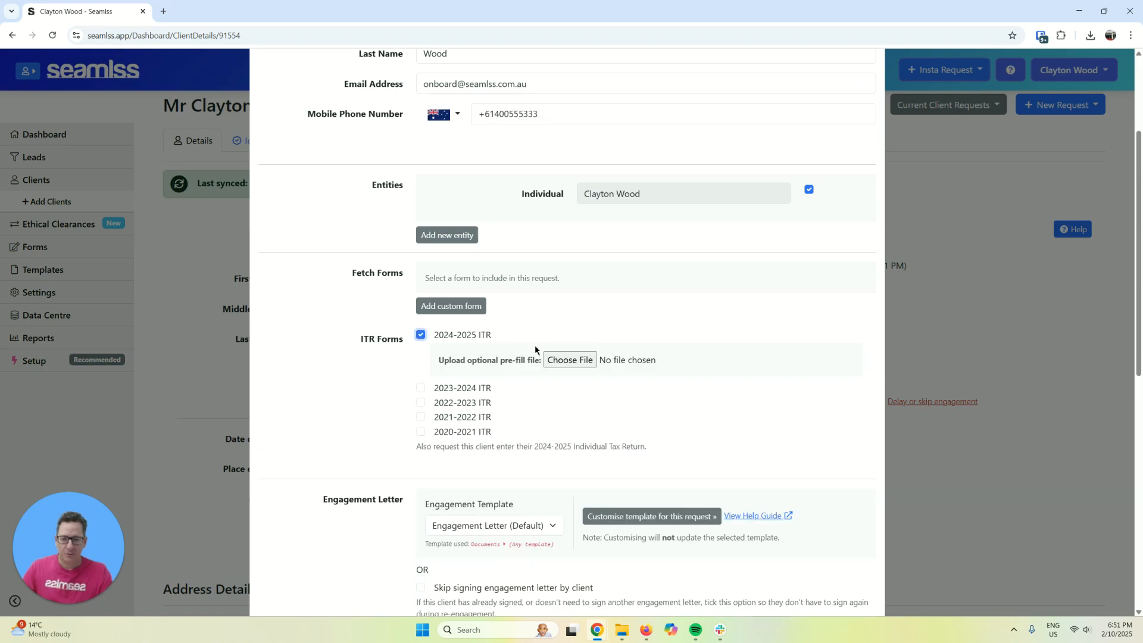
left_click(572, 357)
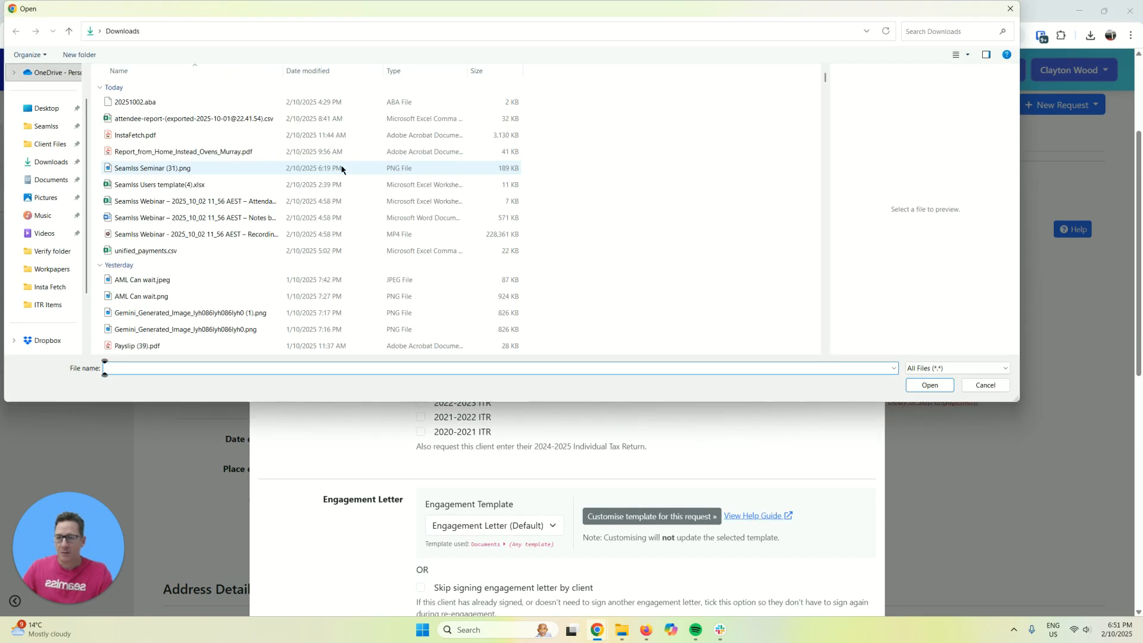
left_click(43, 126)
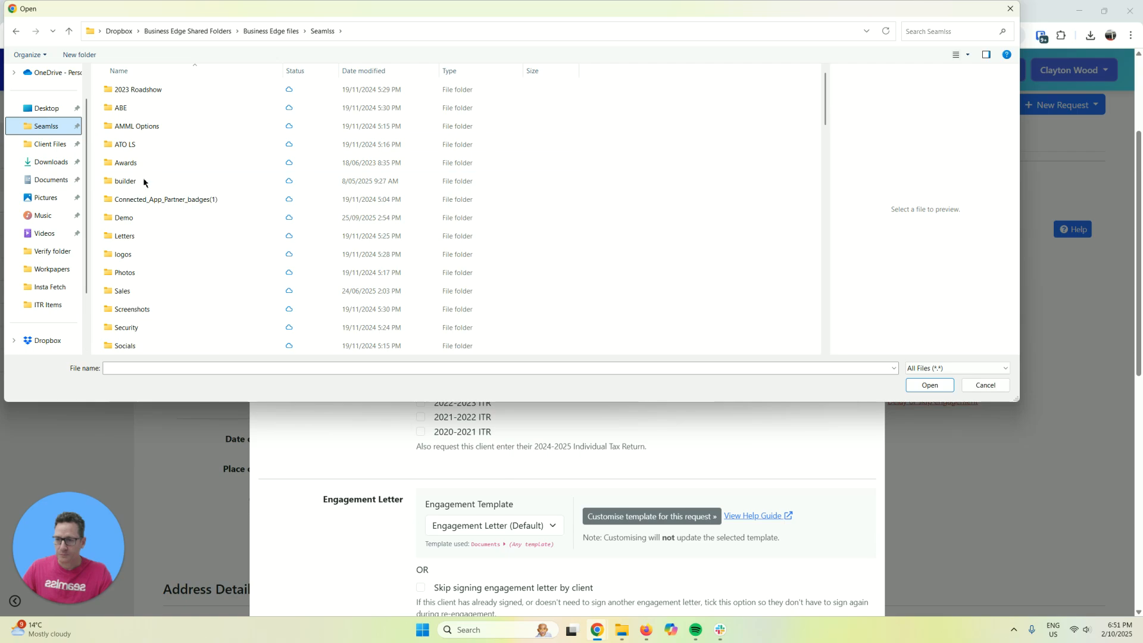
double_click(143, 218)
left_click(150, 126)
double_click(150, 126)
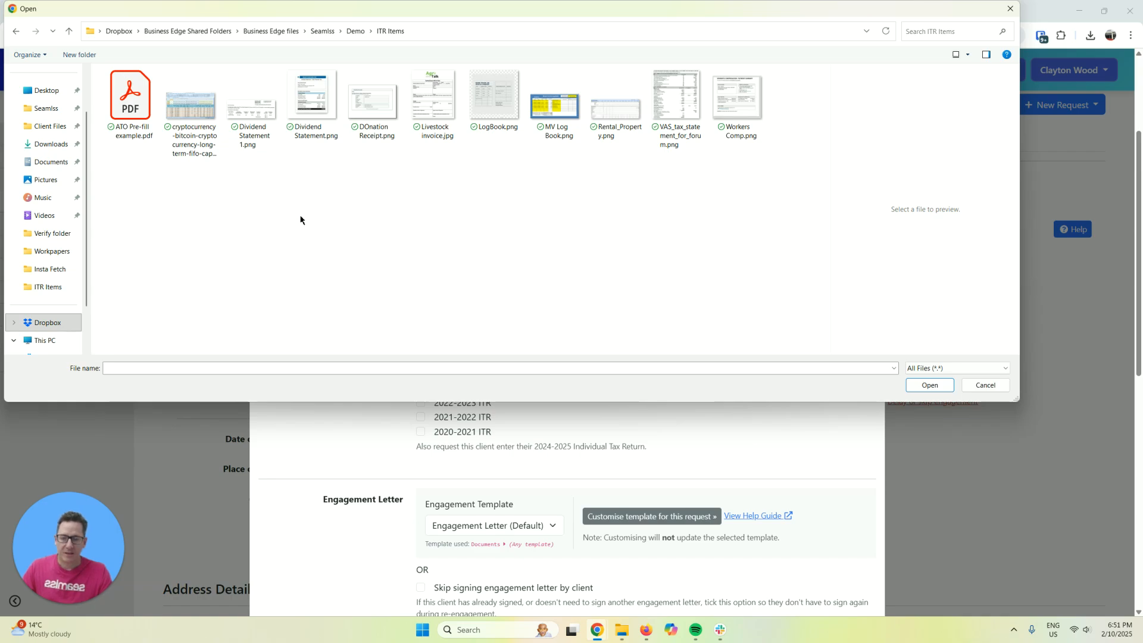
double_click(128, 138)
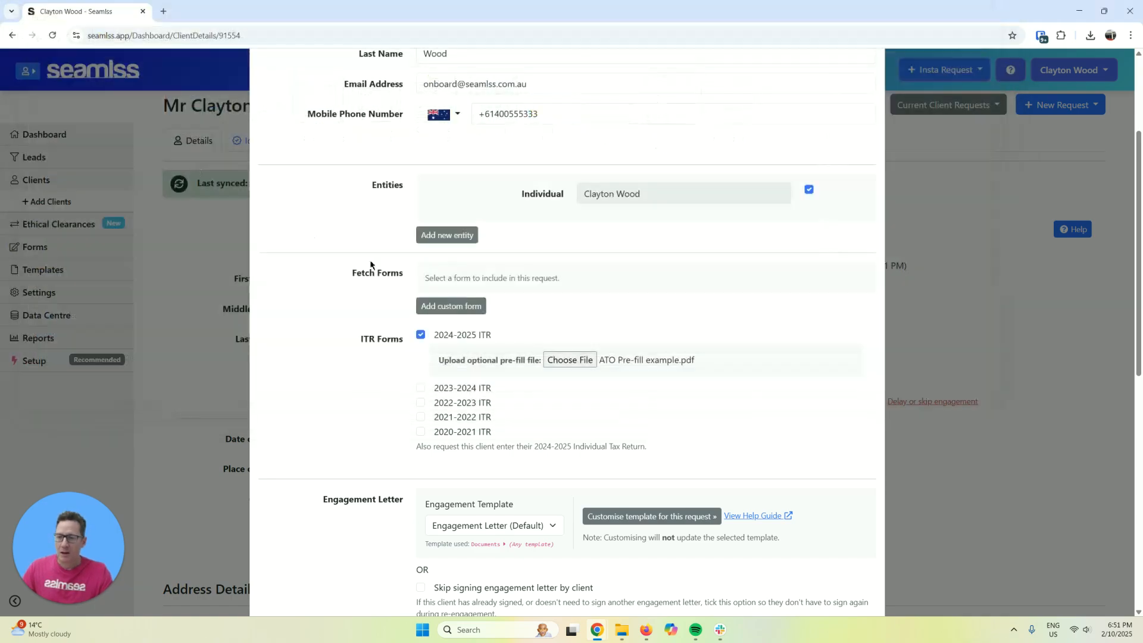
Choose the Tax Return Engagement template for the engagement letter, review its customisable content and apply it to this request only
scroll(767, 446, "down", 4)
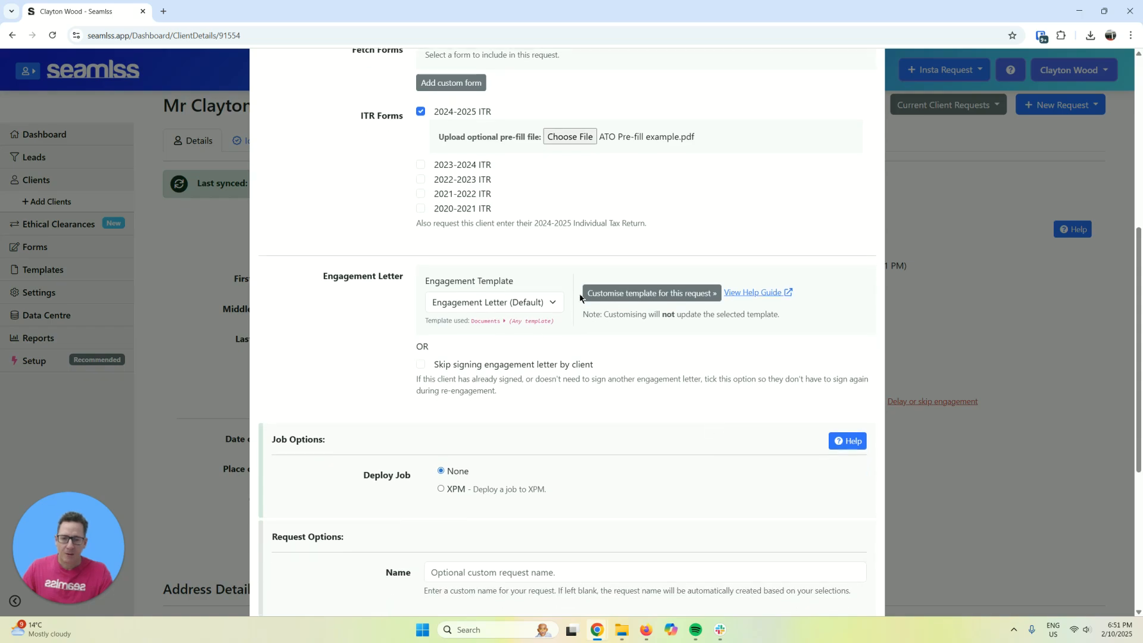
left_click(535, 304)
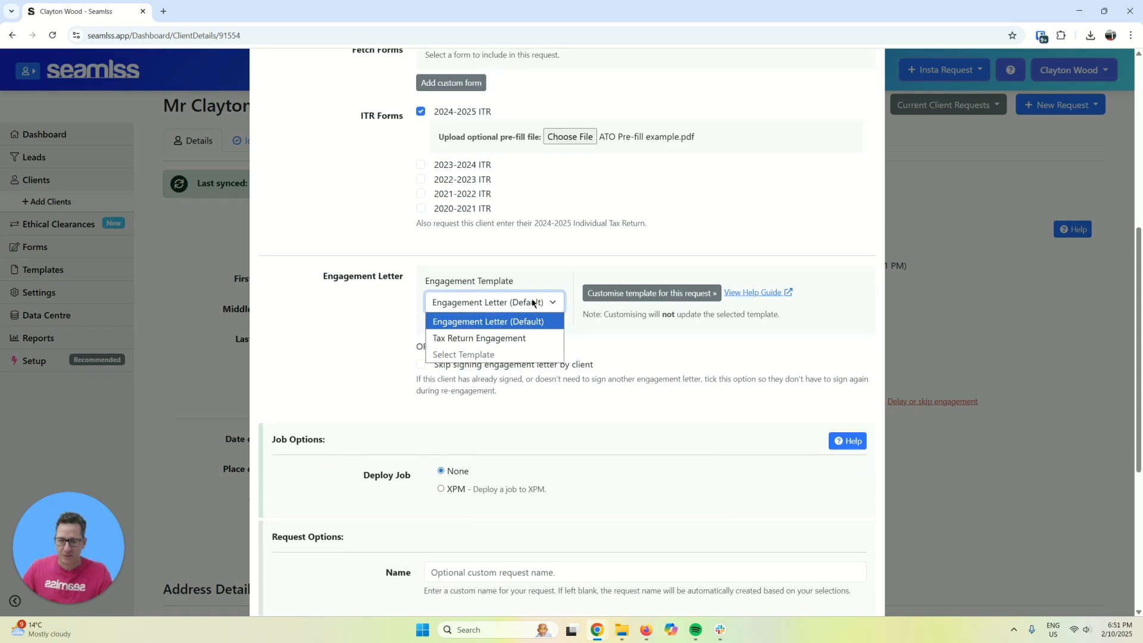
left_click(531, 344)
left_click(637, 294)
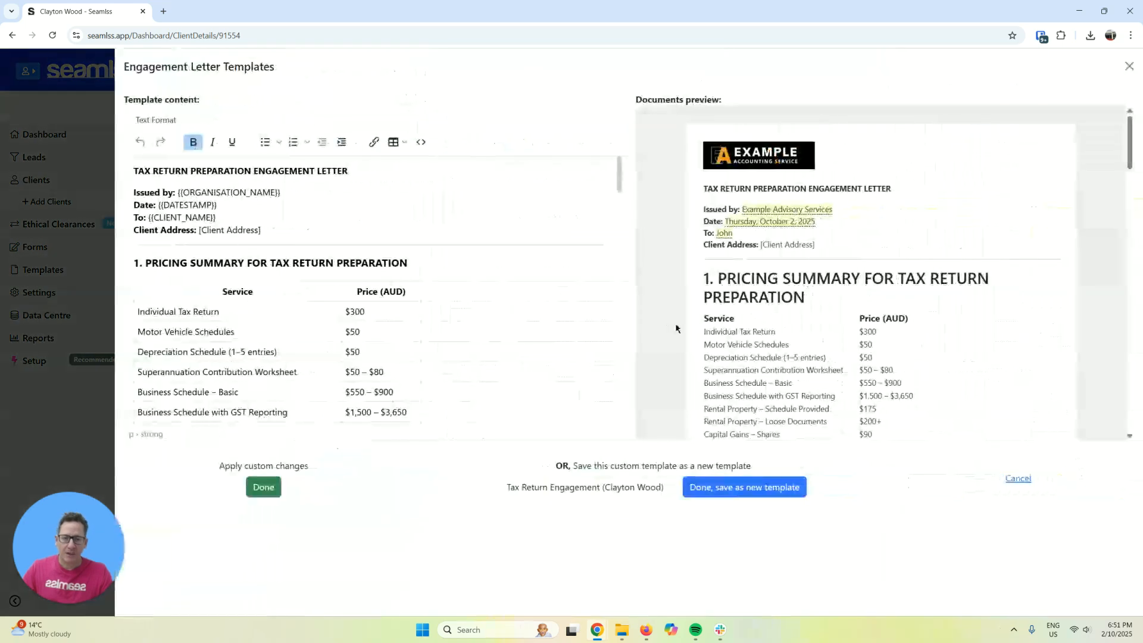
scroll(816, 373, "down", 10)
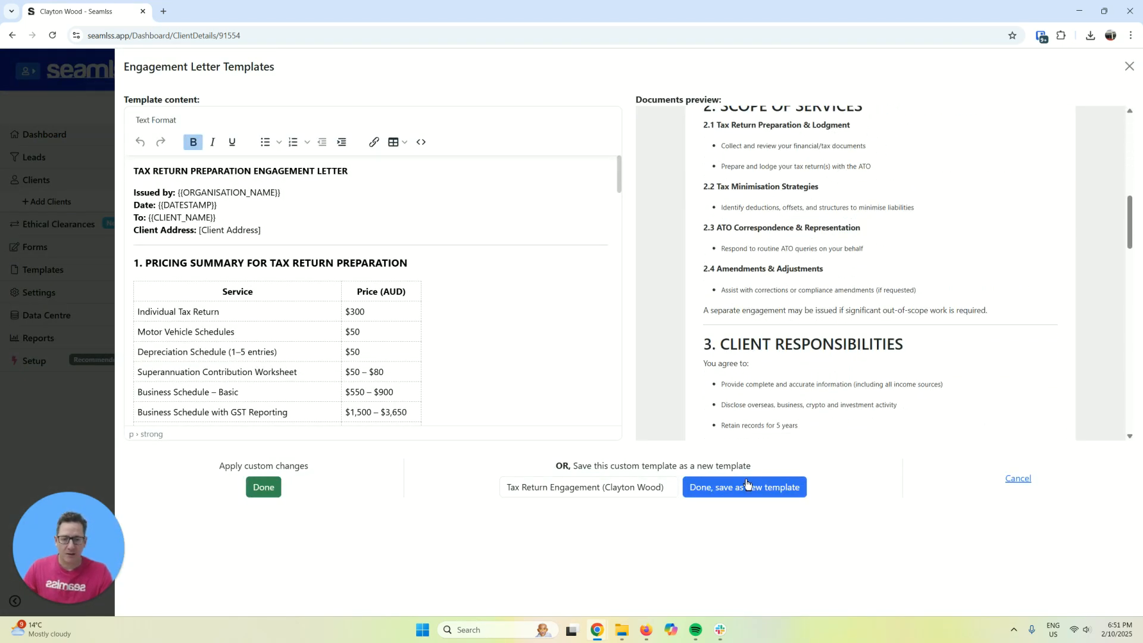
left_click(264, 487)
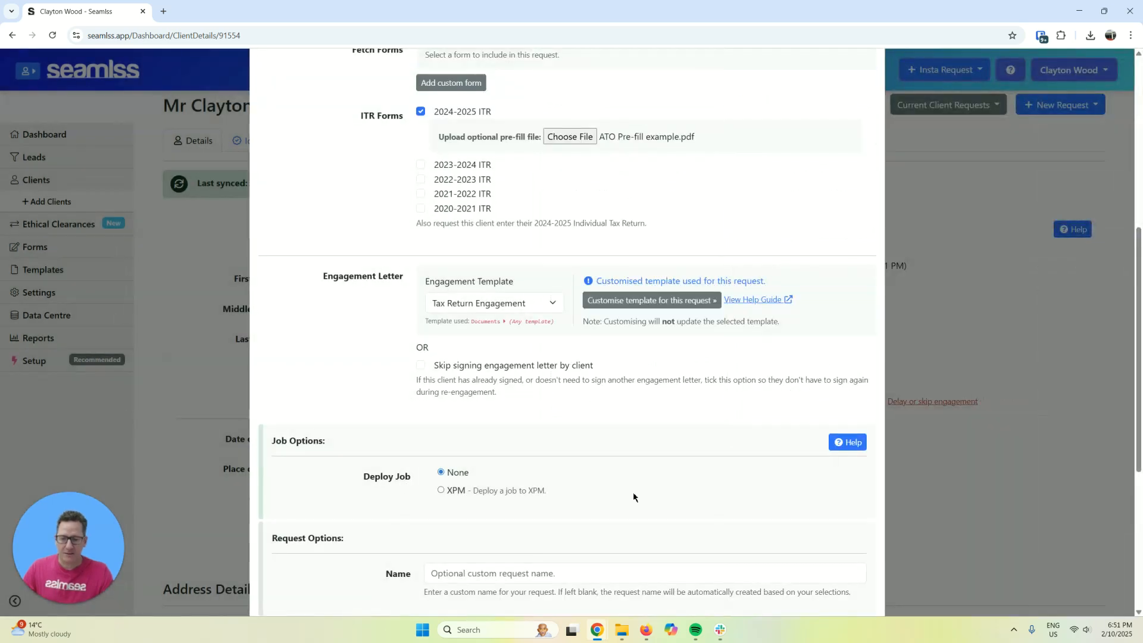
Save and send the re-engagement request with no job deployed and the email request to the client enabled
scroll(633, 498, "down", 2)
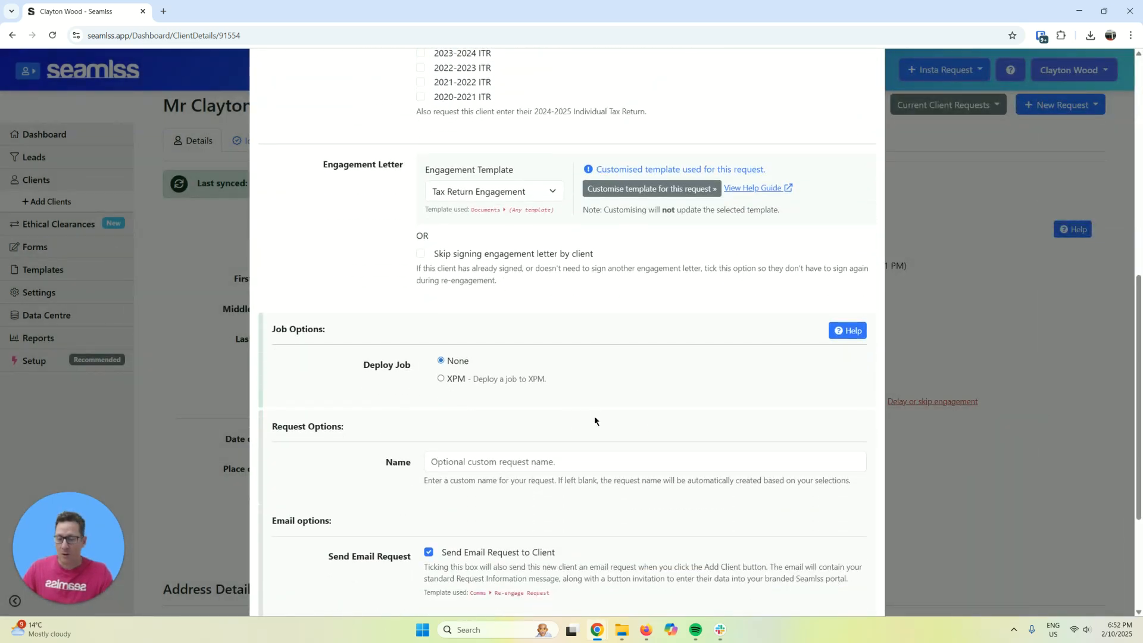
scroll(595, 421, "down", 3)
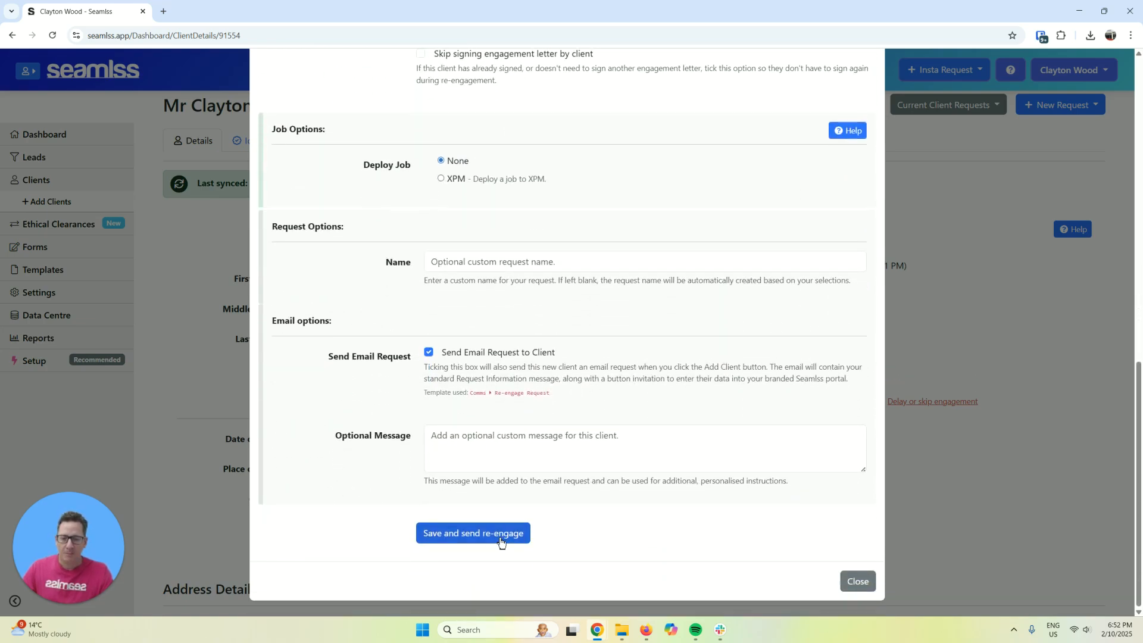
left_click(501, 539)
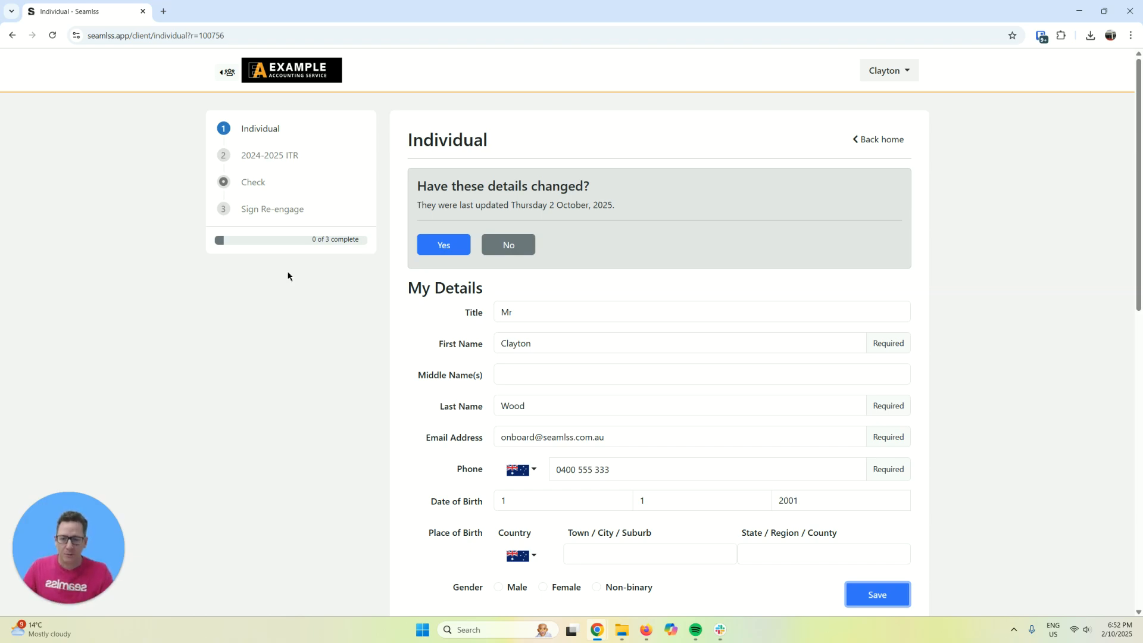
Review the individual's details in the client portal and answer No to whether they have changed
left_click_drag(257, 156, 310, 155)
left_click(298, 302)
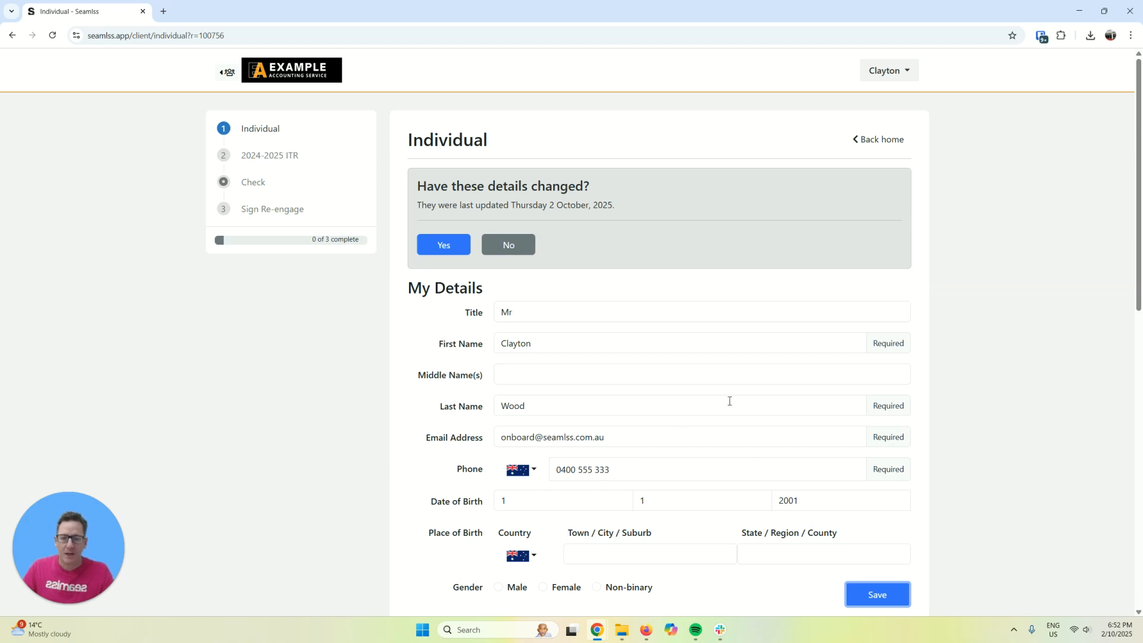
scroll(645, 434, "down", 10)
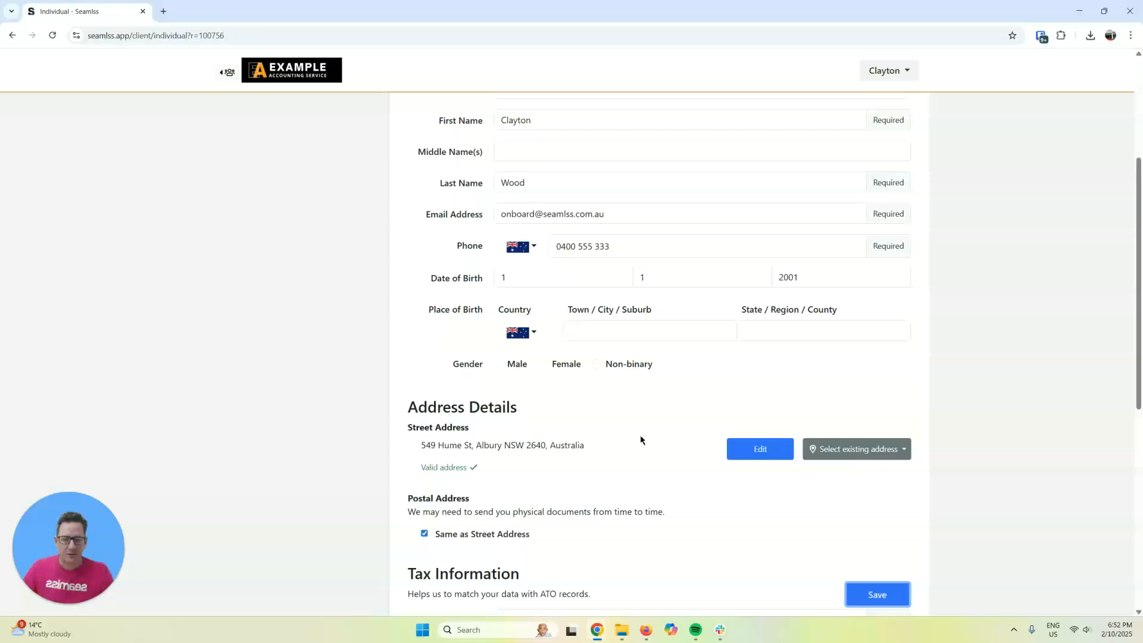
scroll(598, 324, "up", 10)
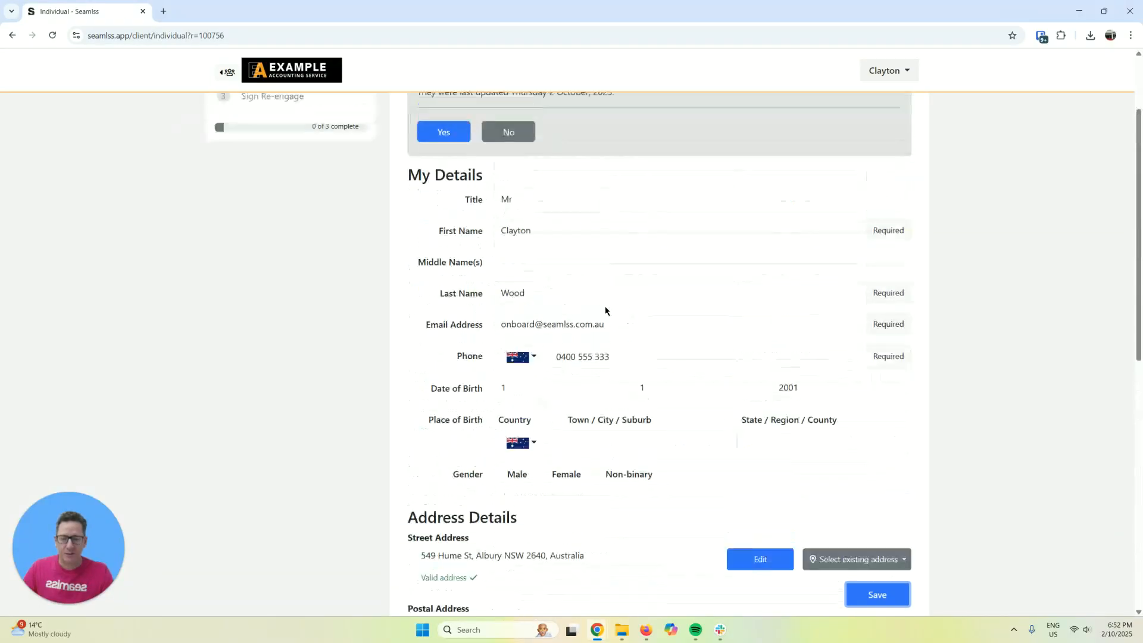
left_click(515, 245)
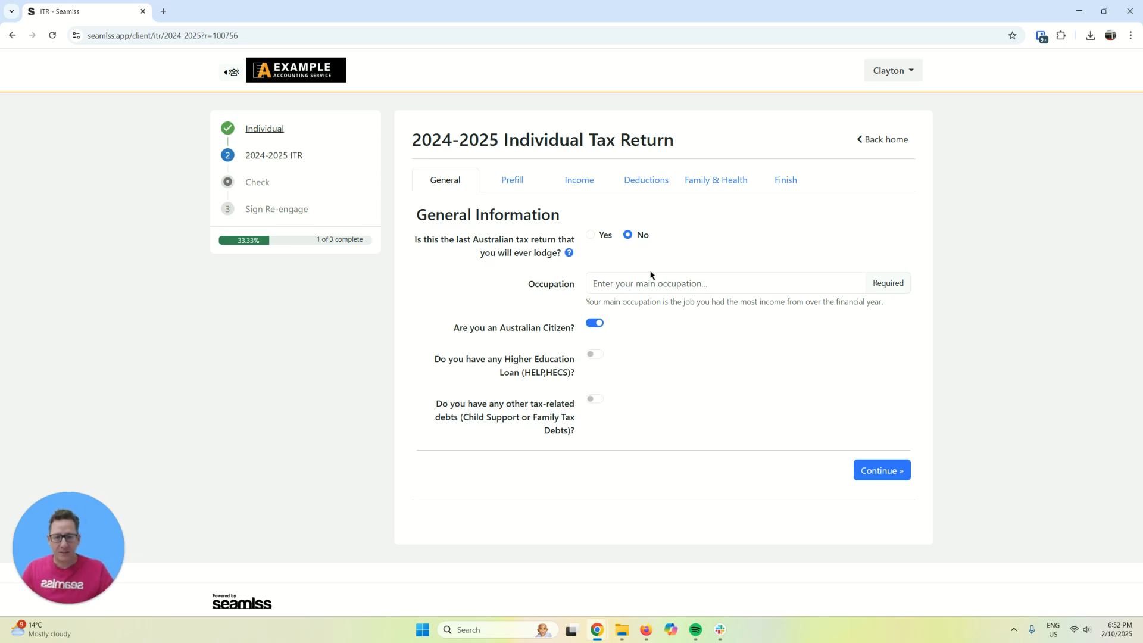
left_click(670, 280)
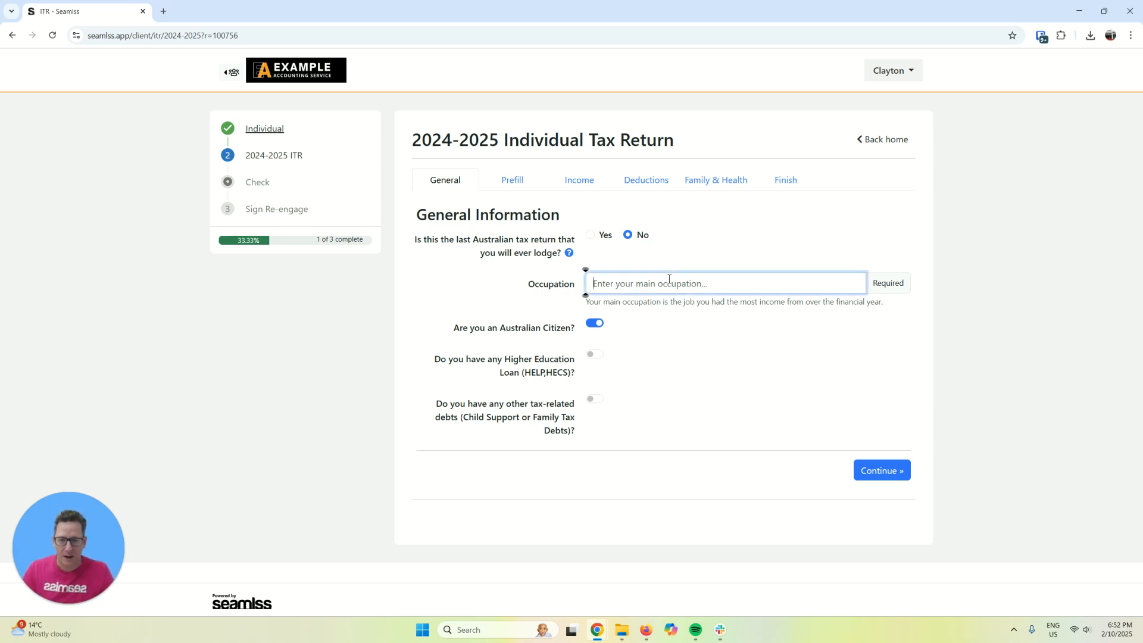
type("retail")
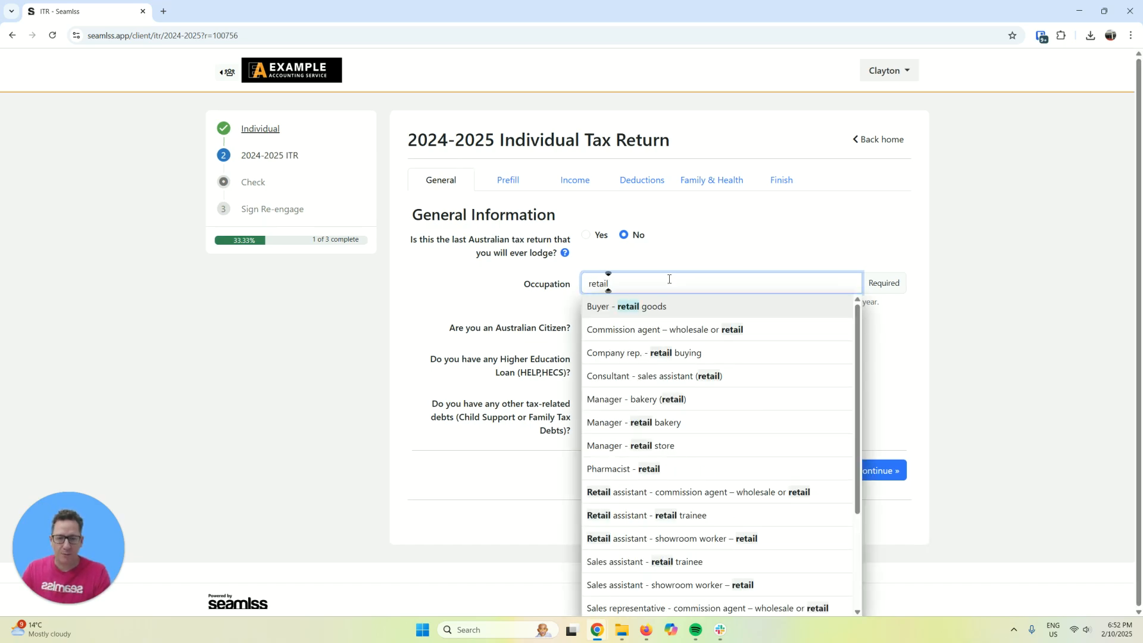
key("BackSpace")
key("BackSpace")
key("BackSpace")
key("BackSpace")
key("BackSpace")
key("BackSpace")
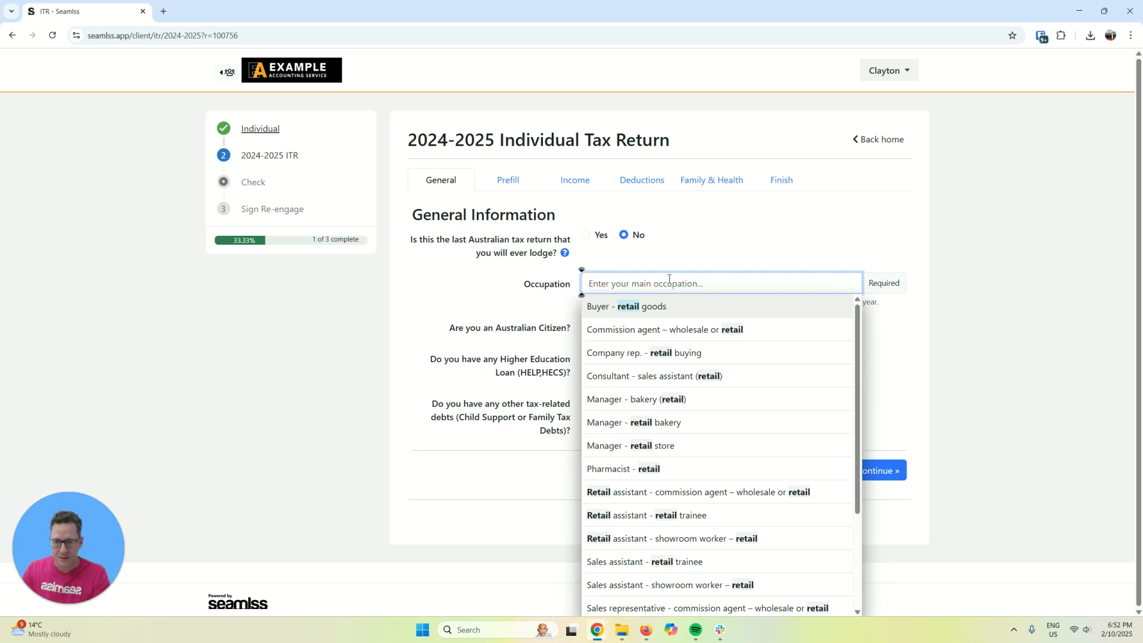
Search the occupations for "account" and set the main occupation to Chartered accountant
type("account")
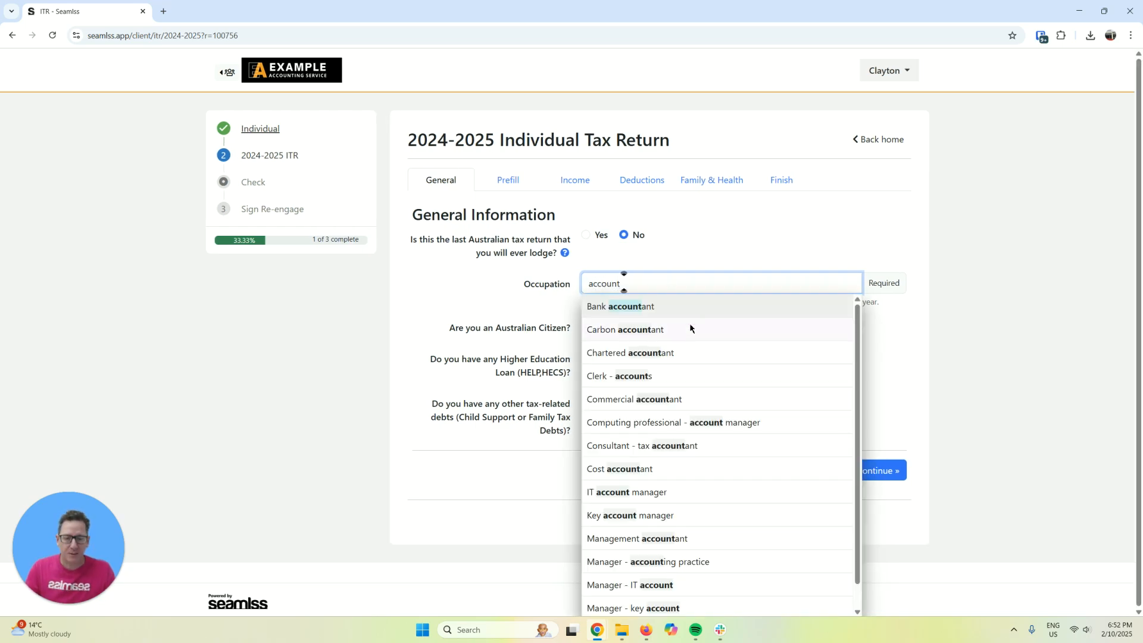
scroll(719, 387, "down", 1)
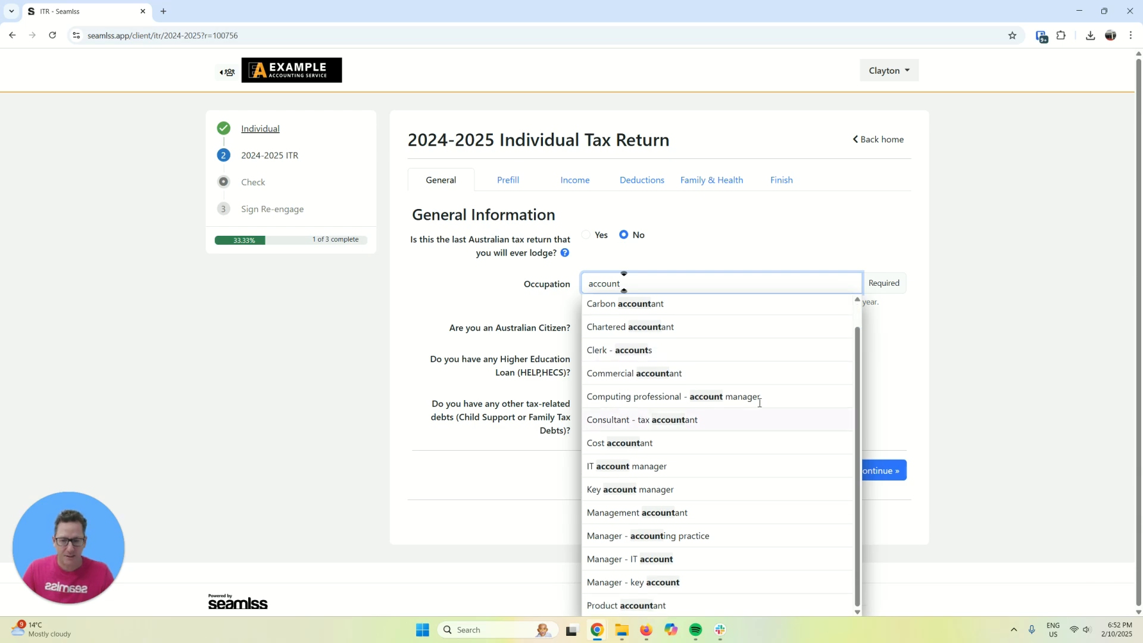
left_click(703, 334)
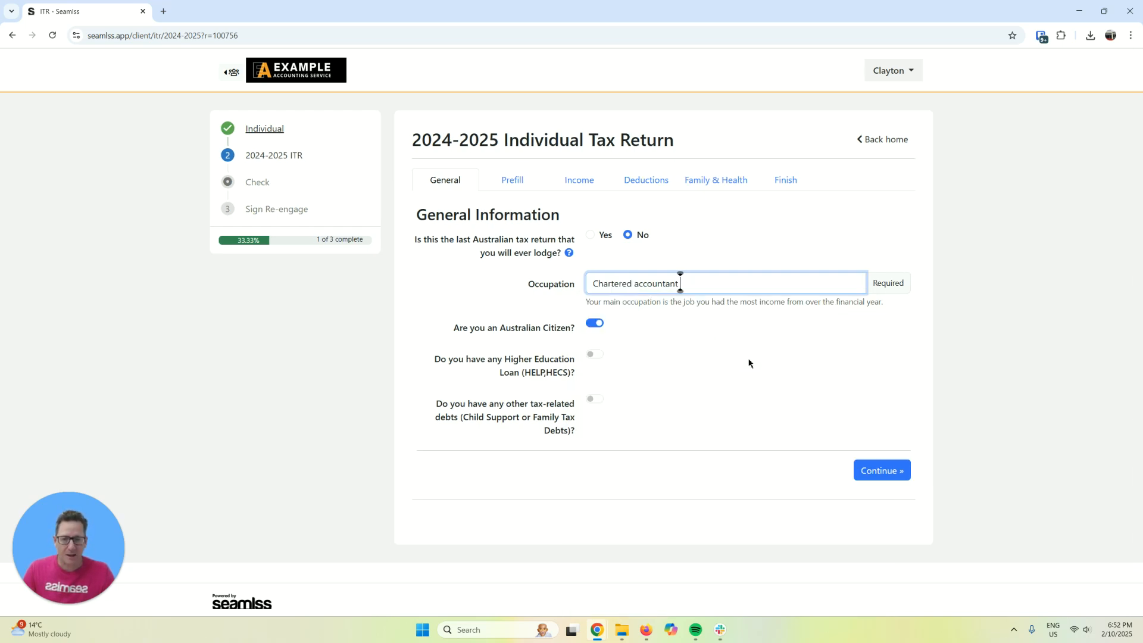
Answer no to Australian citizenship to view the visa type options, and restore the answer to yes
left_click(599, 325)
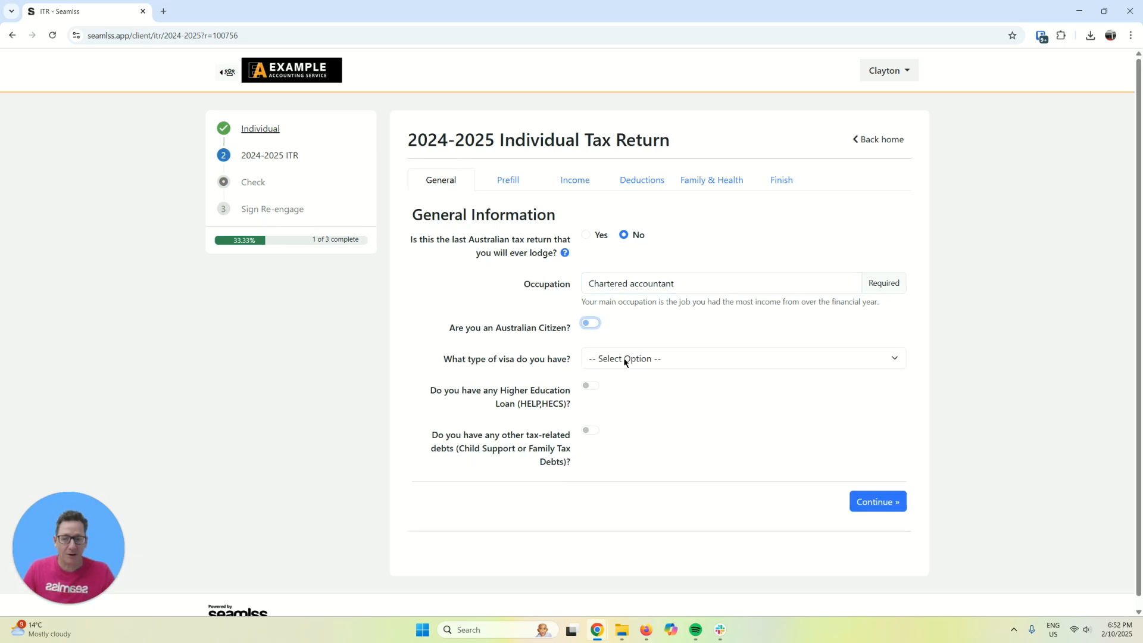
left_click(625, 359)
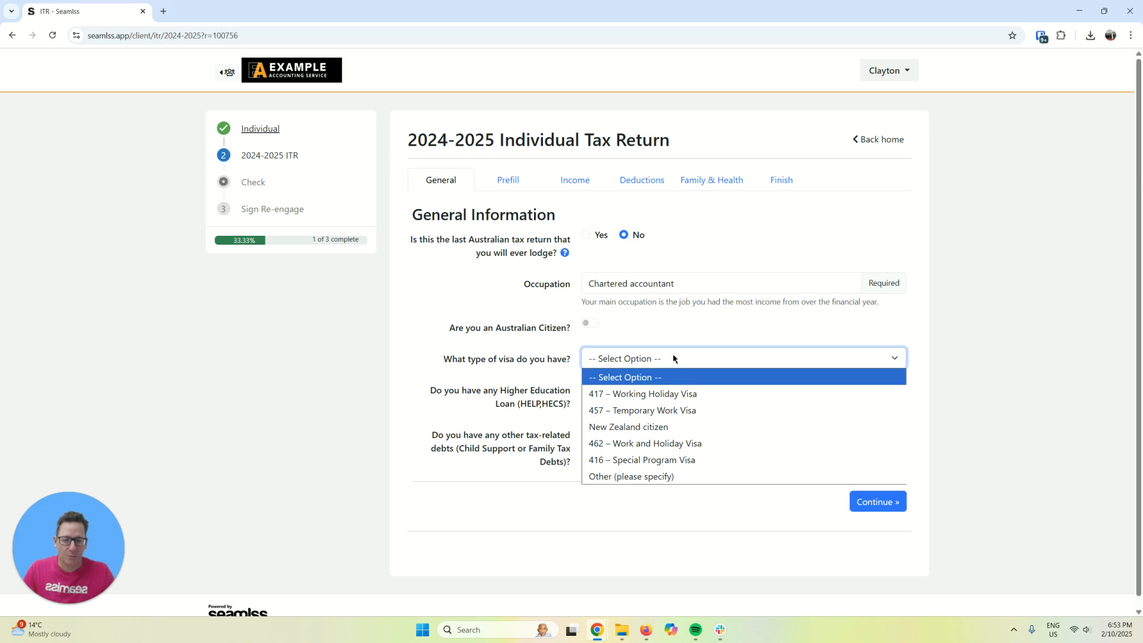
left_click(590, 323)
left_click(590, 323)
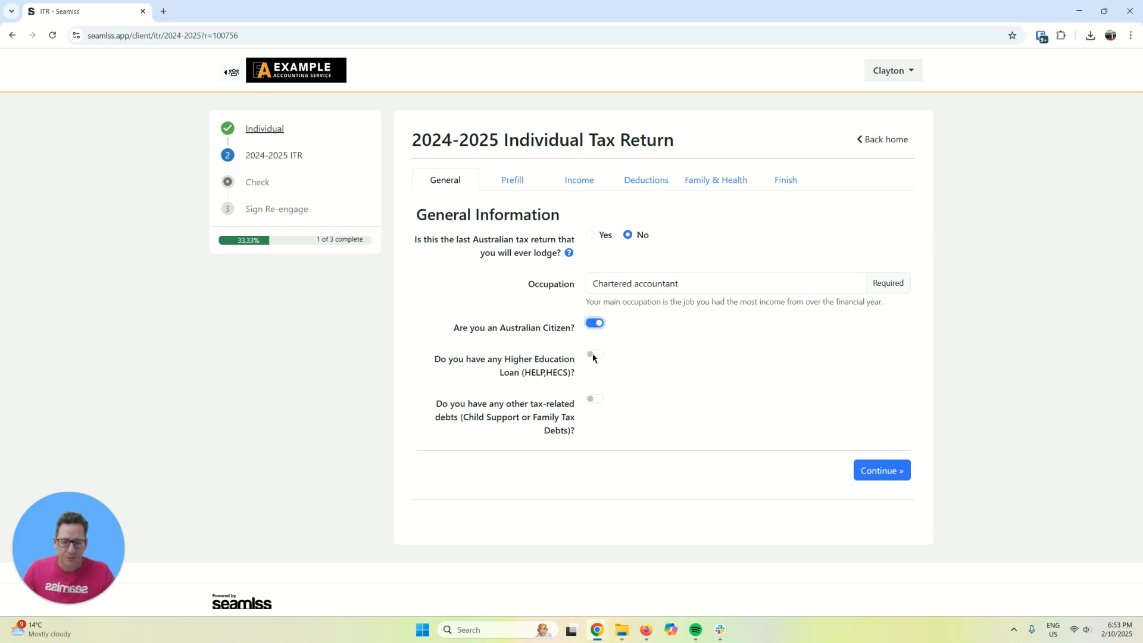
Declare a higher education loan of $5500 and other tax-related debts of $2000, and continue to the Prefill section
left_click(592, 355)
left_click(611, 402)
type("5500")
left_click(595, 429)
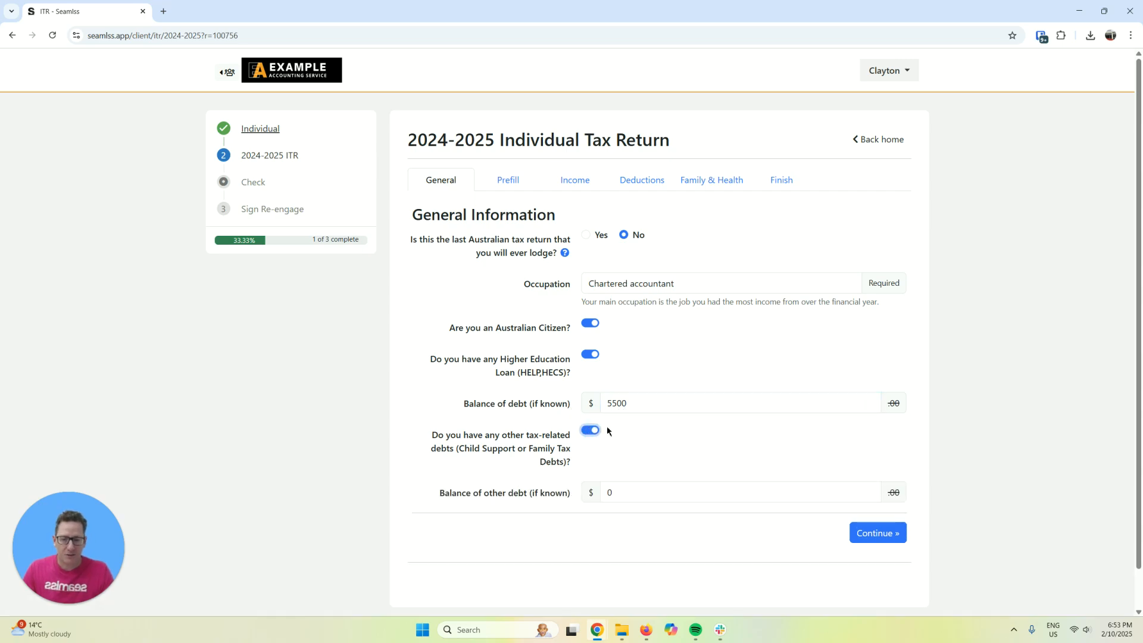
left_click(679, 491)
type("2000")
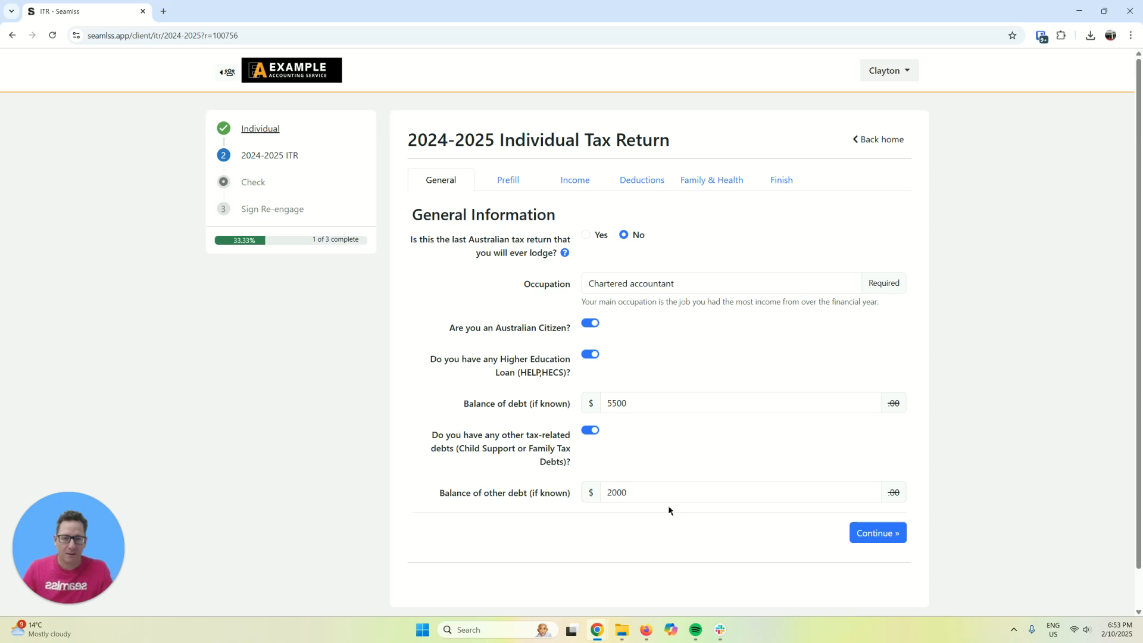
left_click(853, 534)
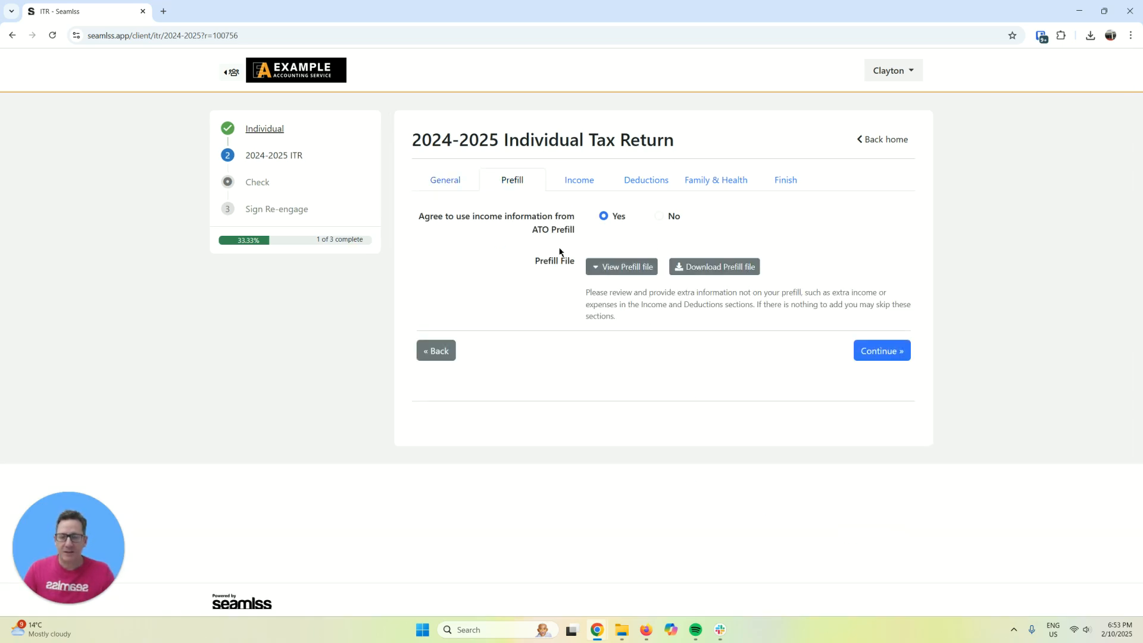
View the ATO prefill file within the tax return and examine its income statement
left_click_drag(532, 261, 870, 327)
left_click(768, 335)
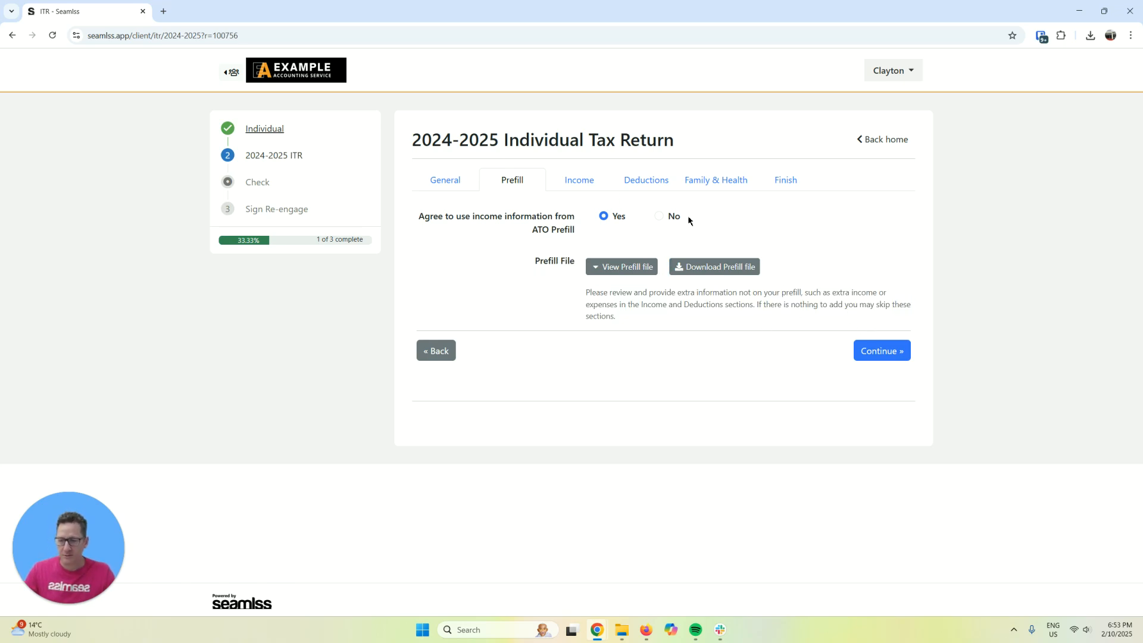
left_click(627, 271)
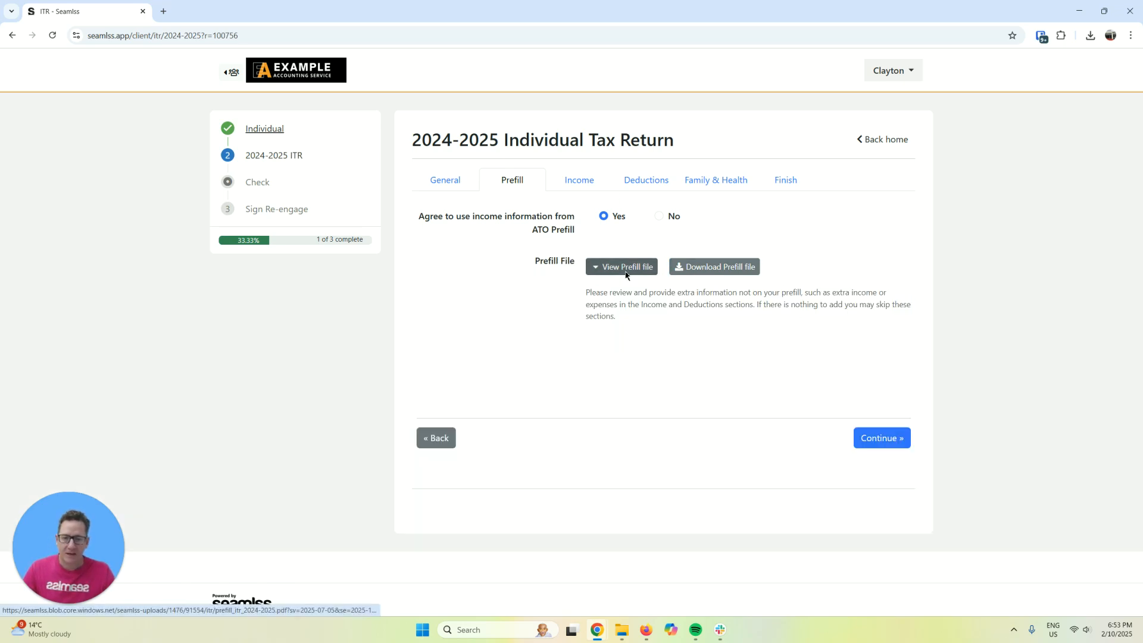
scroll(644, 320, "down", 1)
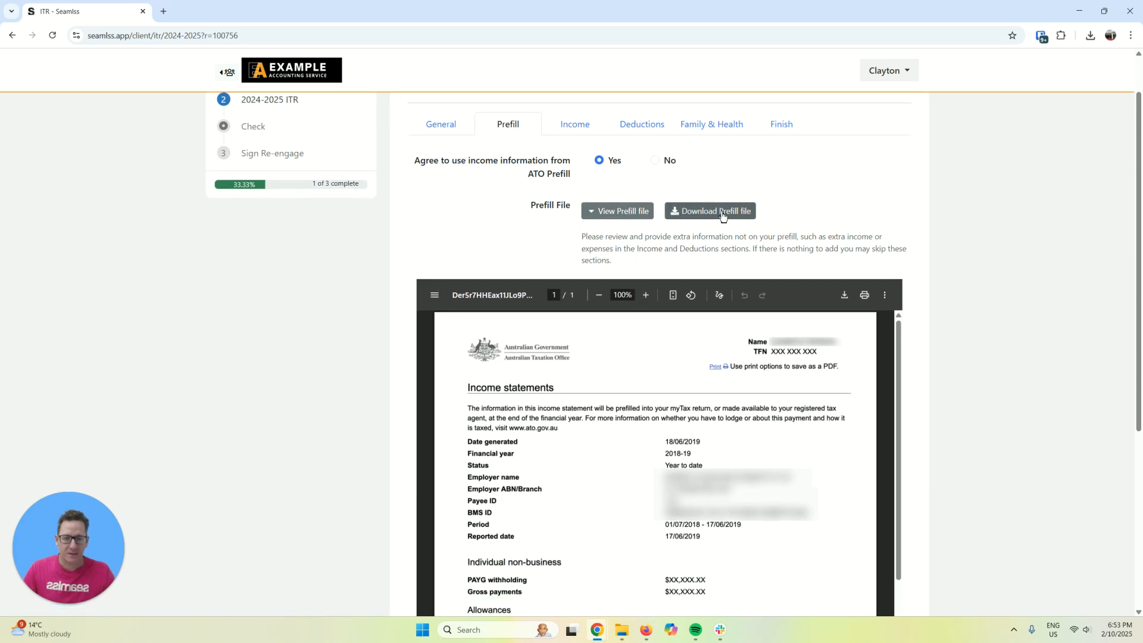
scroll(872, 239, "down", 1)
scroll(878, 246, "down", 3)
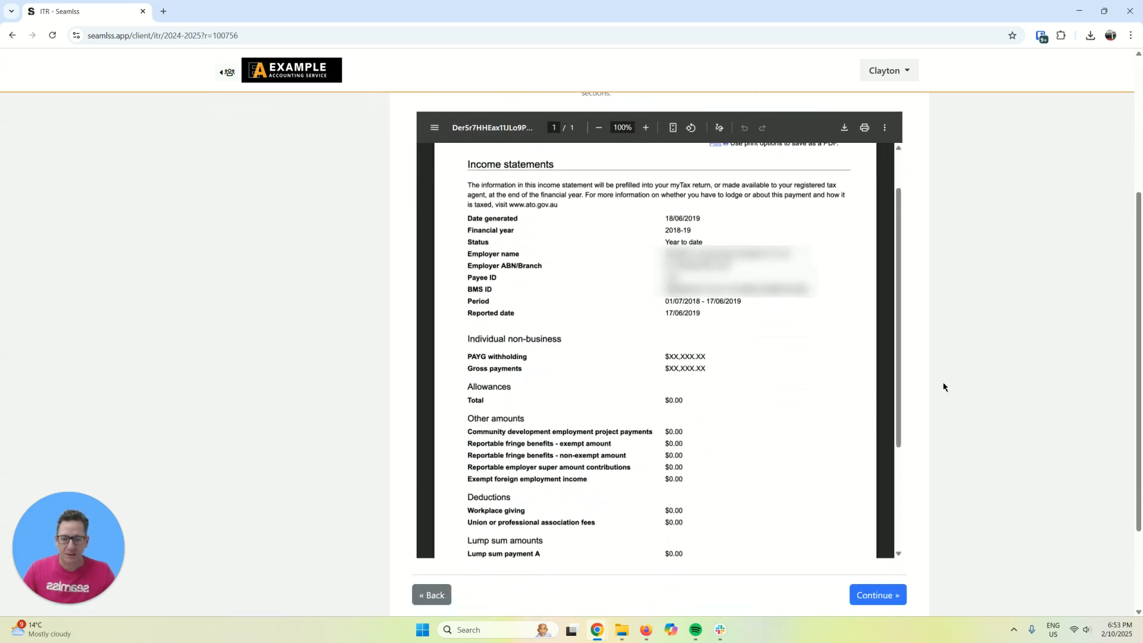
Decline the ATO prefill information with the reason "No the interest from the ATO was incorrect", and continue to the Income section
scroll(944, 389, "up", 4)
left_click(655, 216)
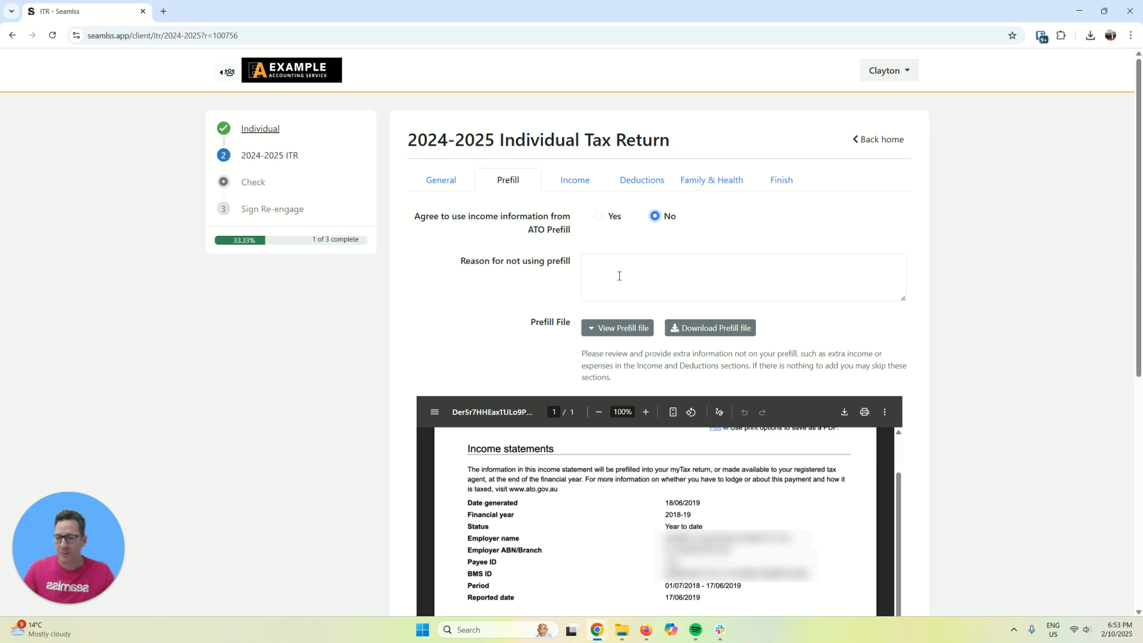
left_click(636, 263)
type("No")
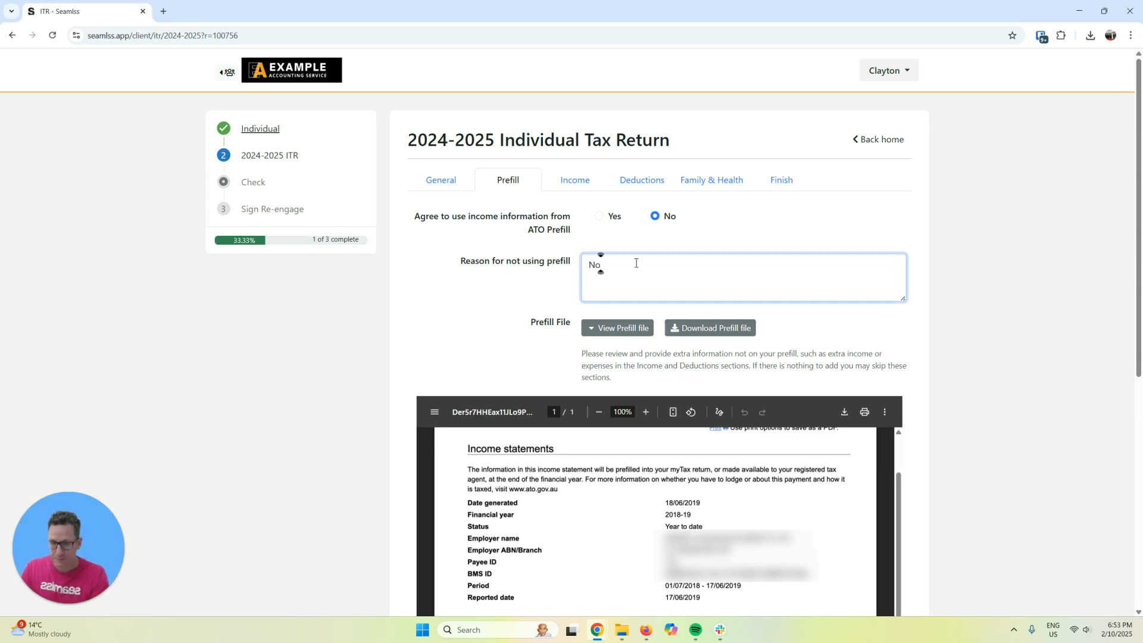
type(" the interes")
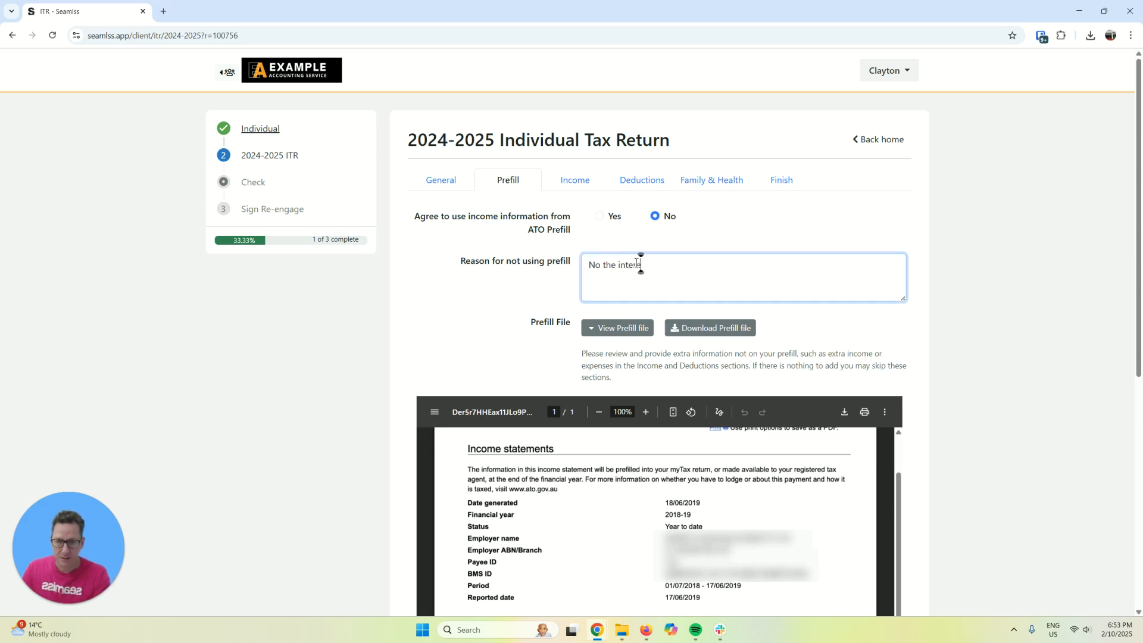
type("t from the ATO was ")
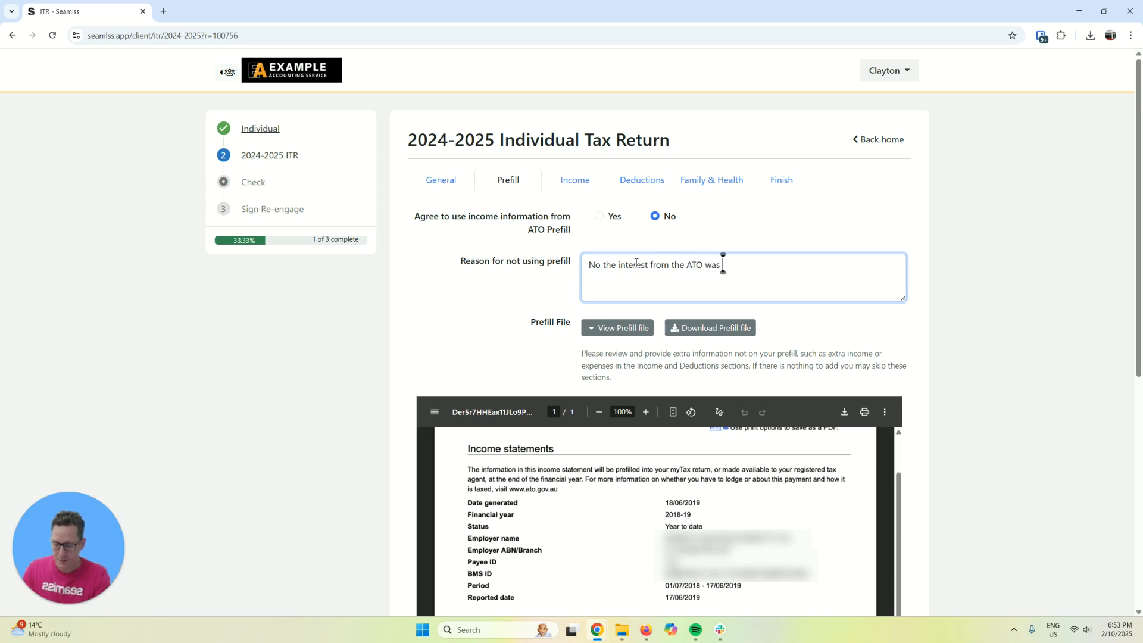
type("incorrect")
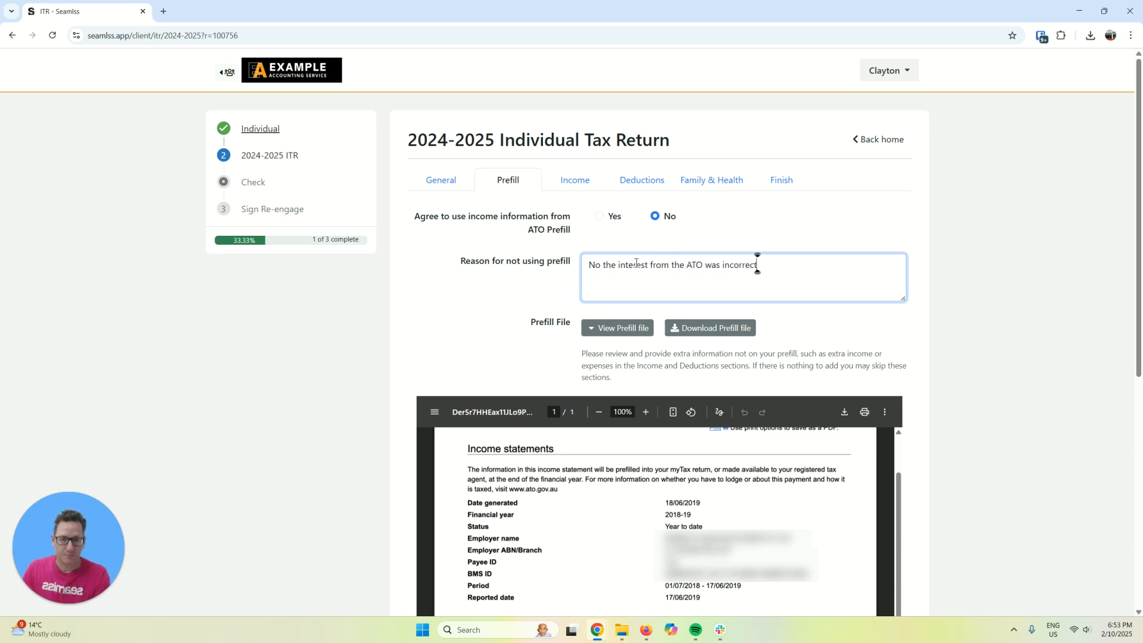
scroll(896, 318, "down", 10)
left_click(894, 538)
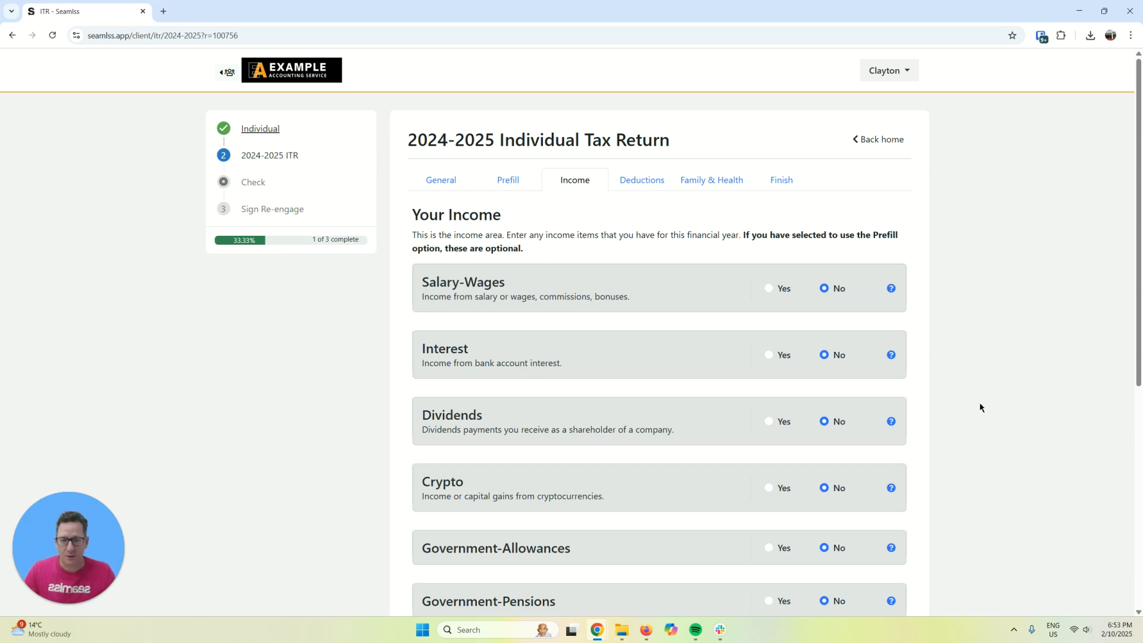
Read the Salary-Wages help, answer yes to view its income form, and restore the answer to no
left_click(892, 290)
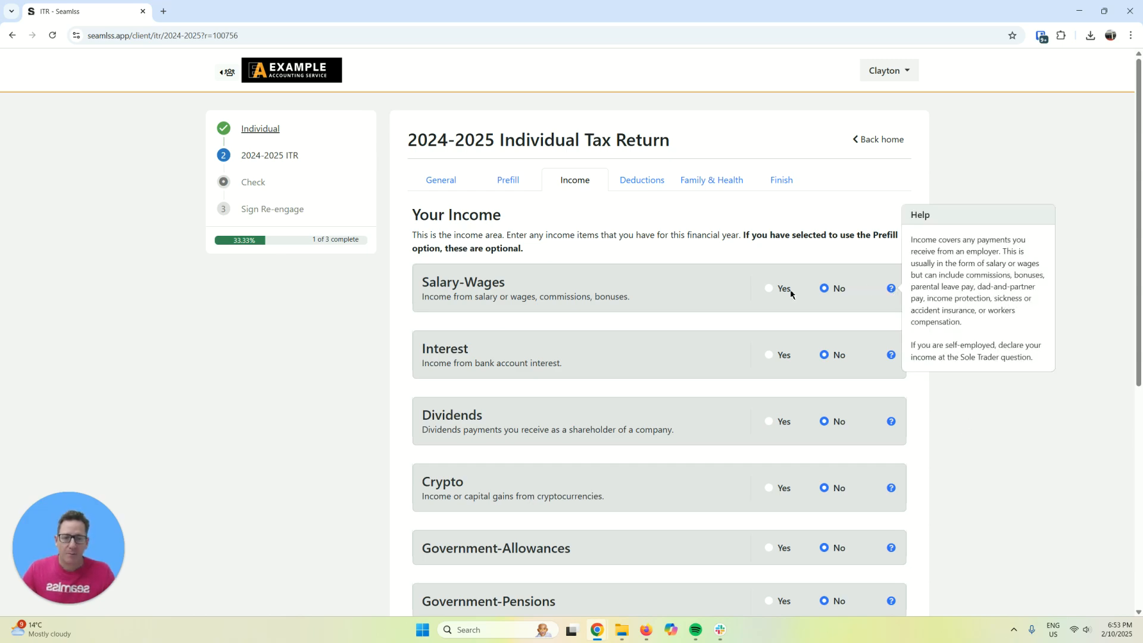
left_click(971, 469)
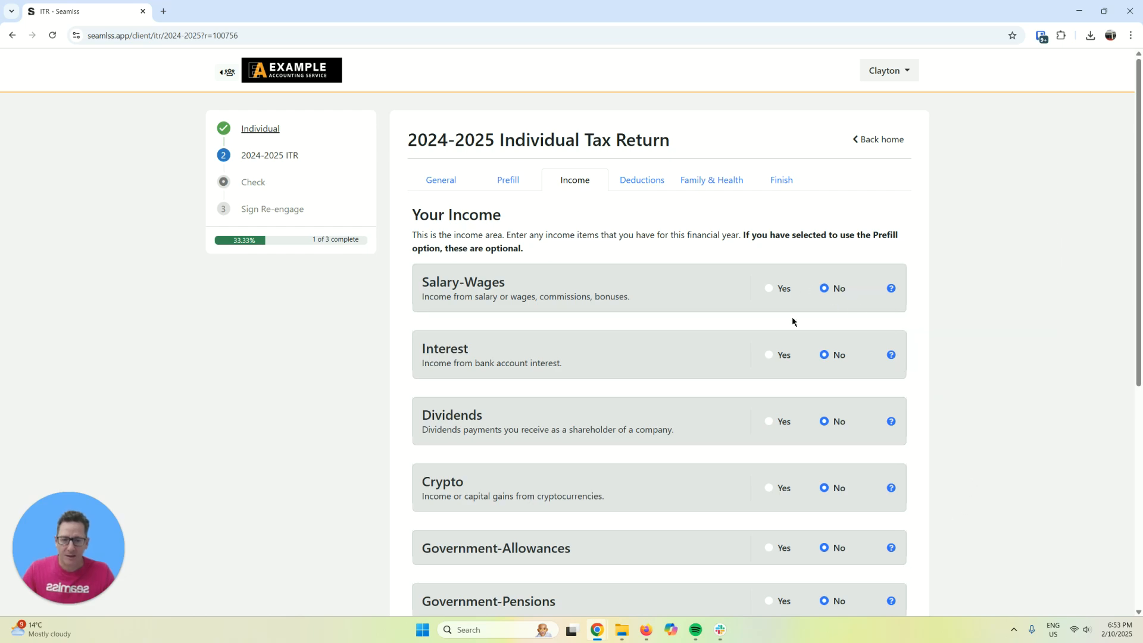
left_click(770, 289)
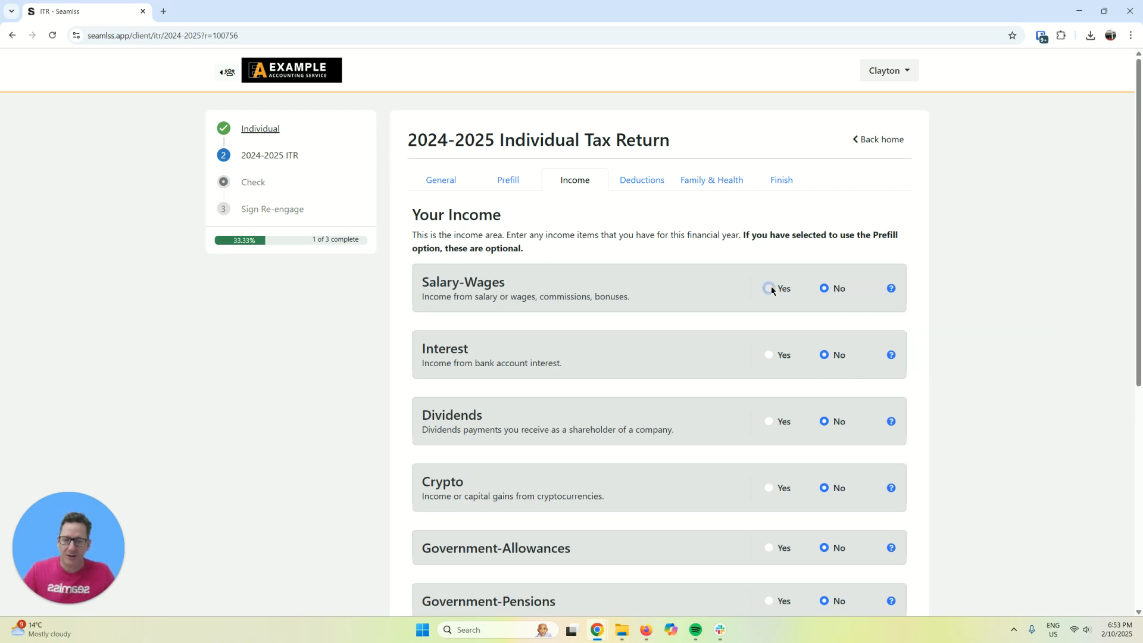
scroll(786, 309, "down", 1)
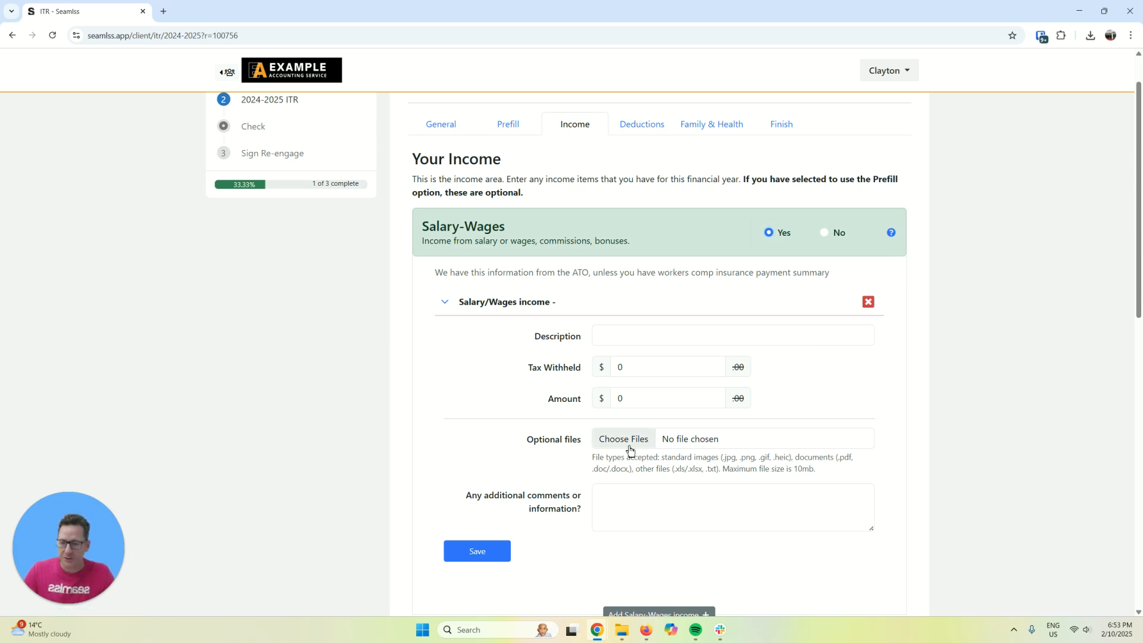
left_click(867, 303)
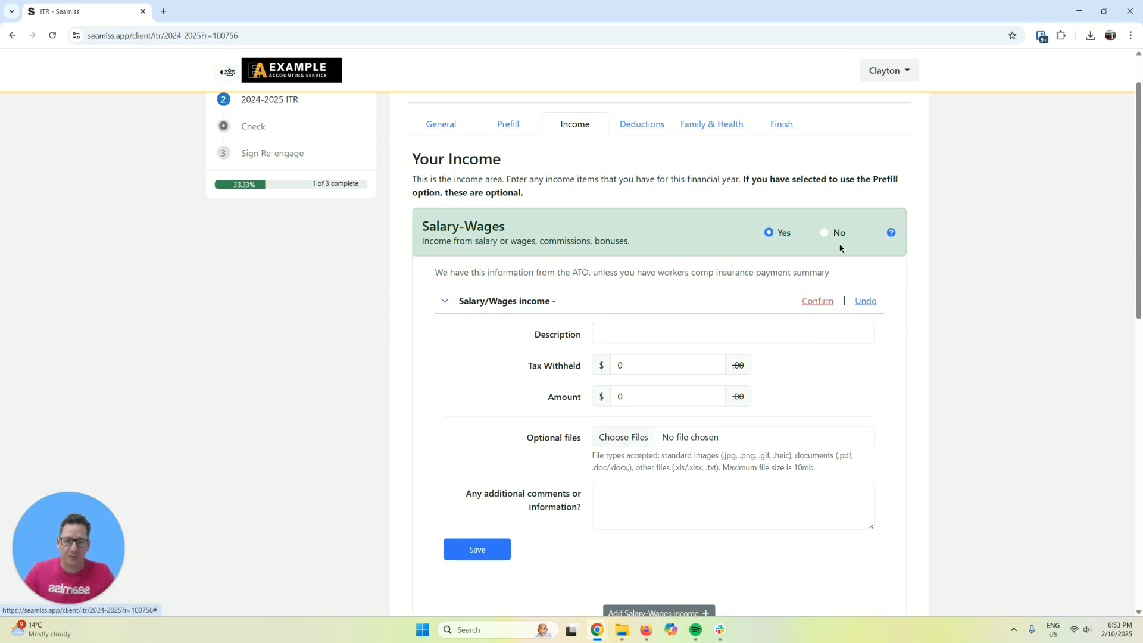
left_click(825, 232)
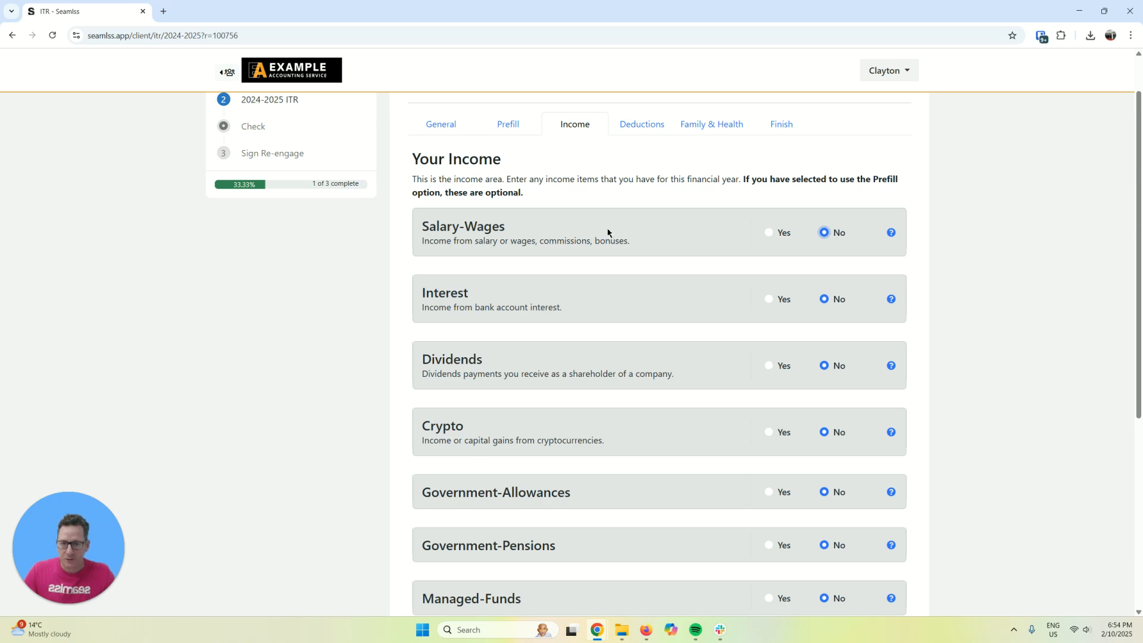
left_click_drag(429, 226, 639, 243)
left_click(642, 244)
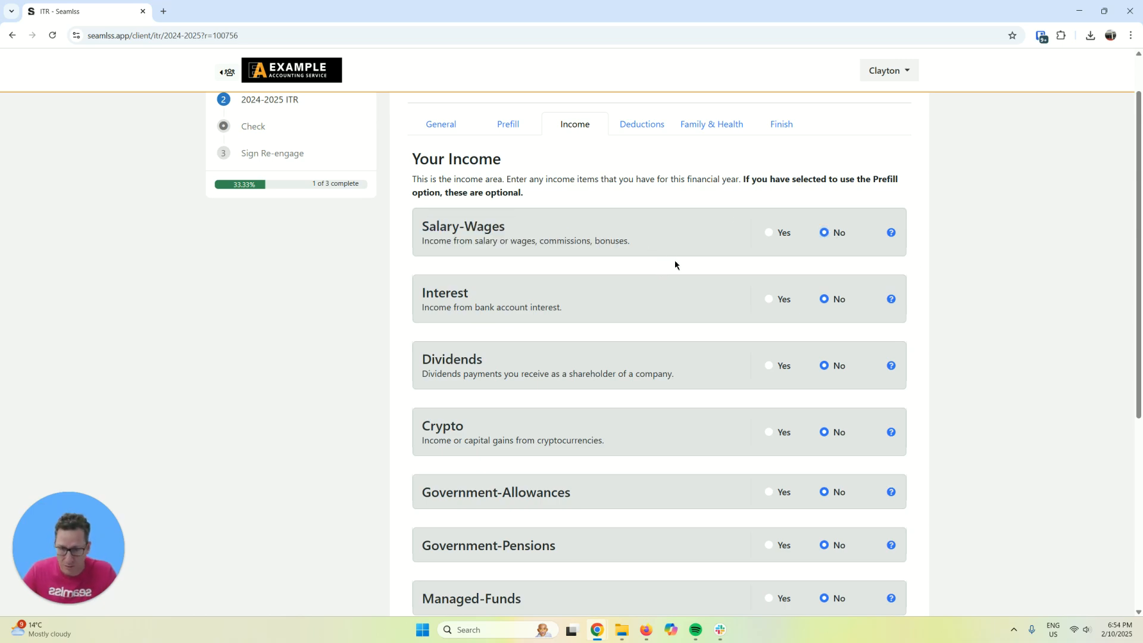
Declare dividend income described as Example Bank with a franked amount of $1000
scroll(675, 264, "down", 1)
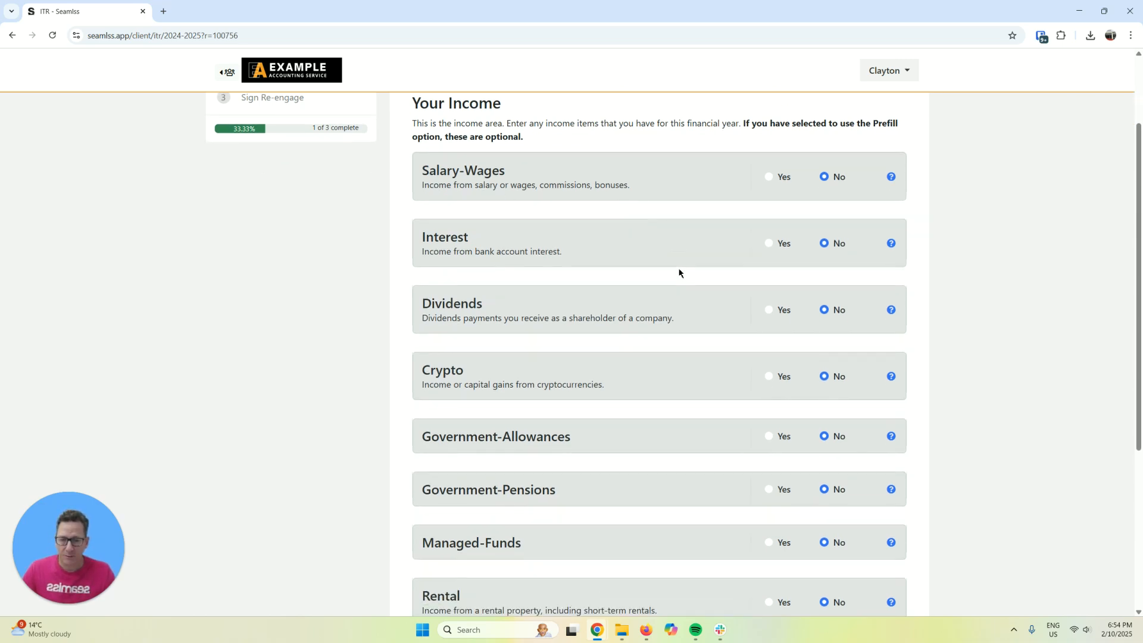
left_click(769, 310)
scroll(679, 316, "down", 1)
left_click(632, 331)
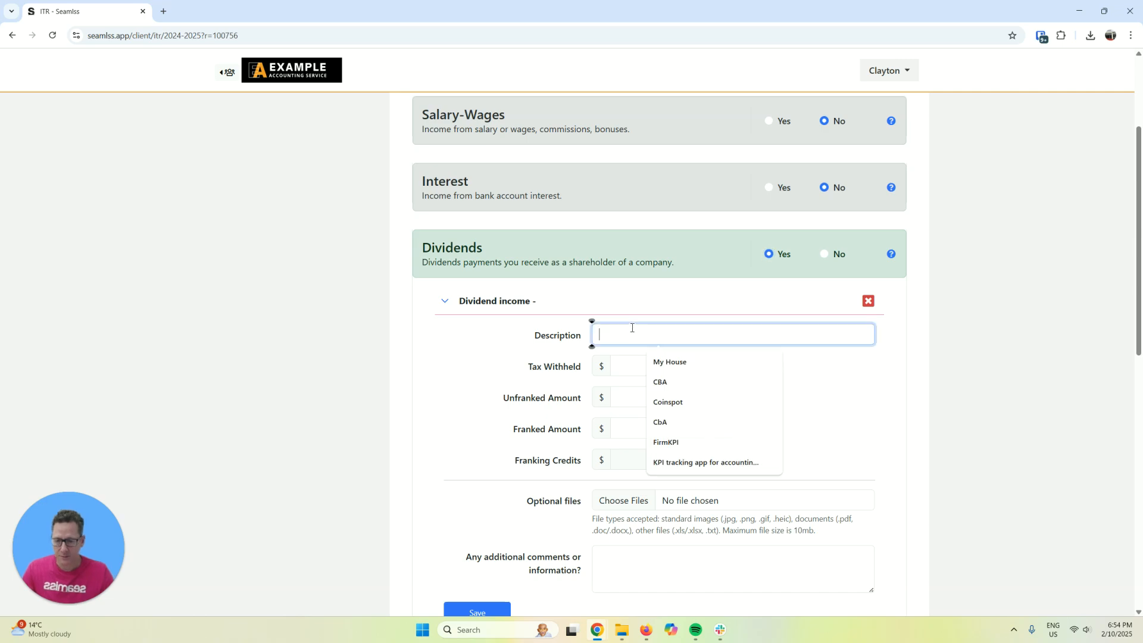
type("Example")
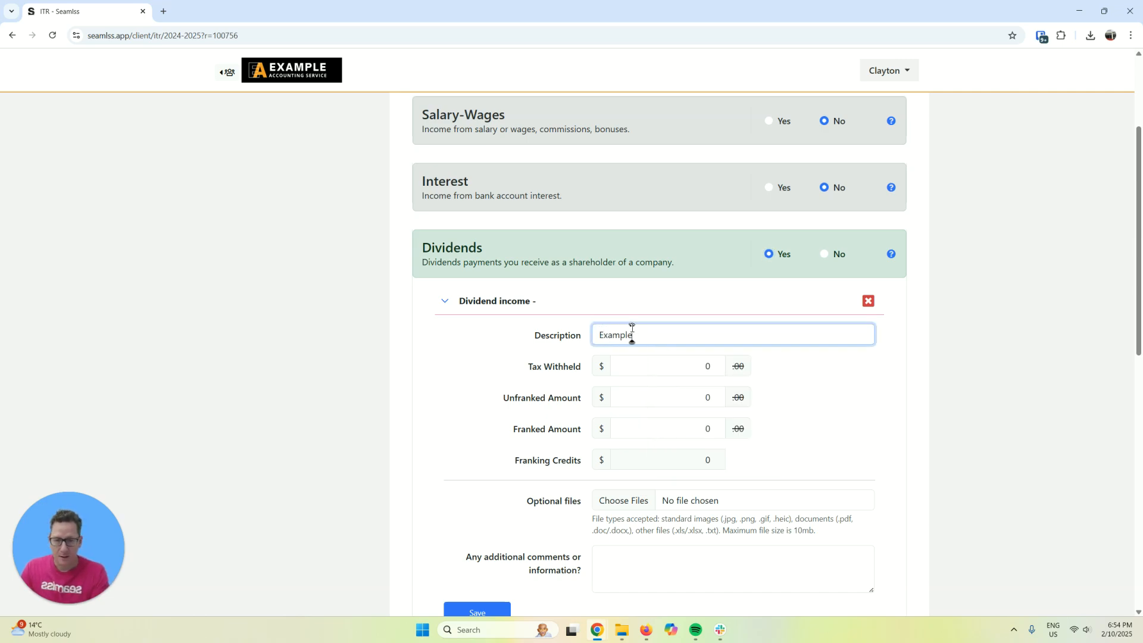
type(" Bank")
key("Tab")
key("Tab")
key("Tab")
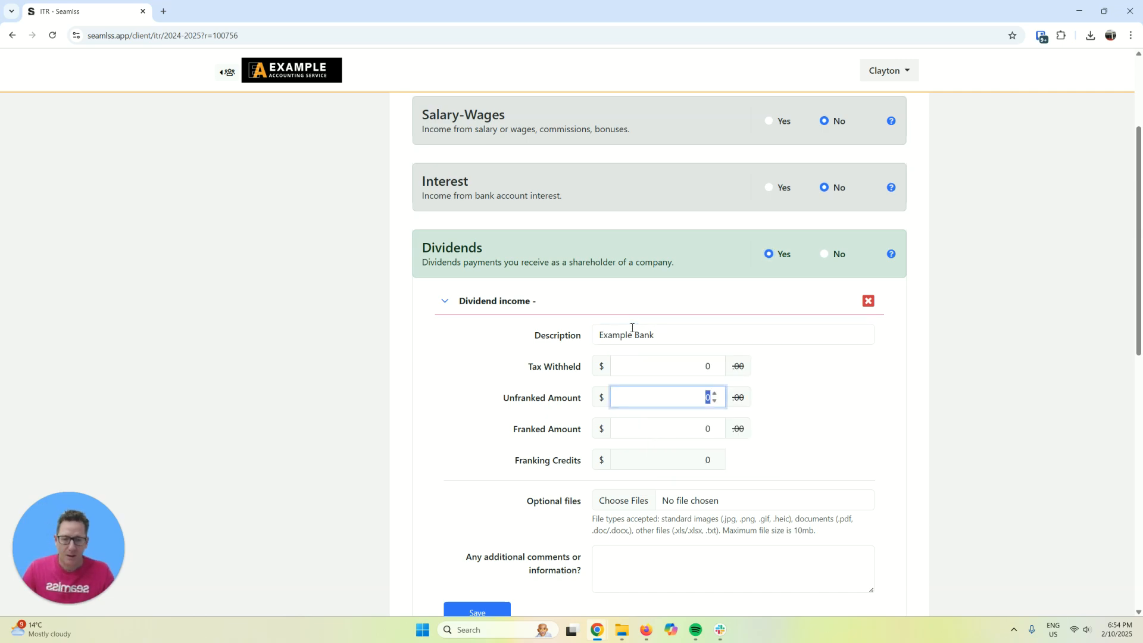
type("1000")
key("Tab")
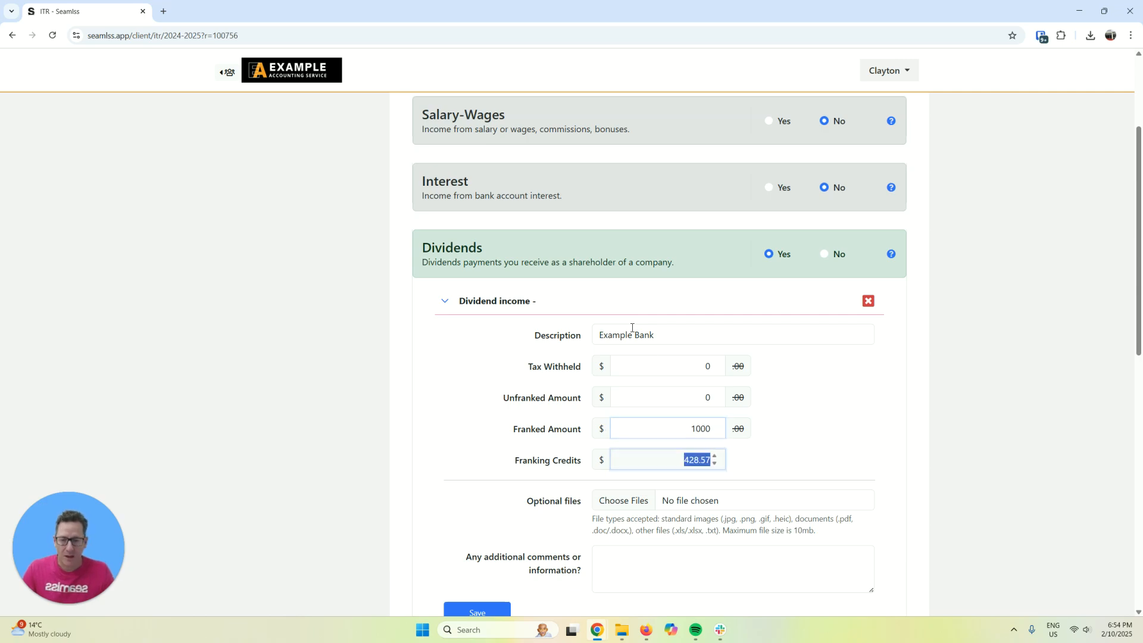
Attach Dividend Statement 1.png to the Example Bank dividend entry and save it
scroll(712, 423, "down", 2)
left_click(626, 394)
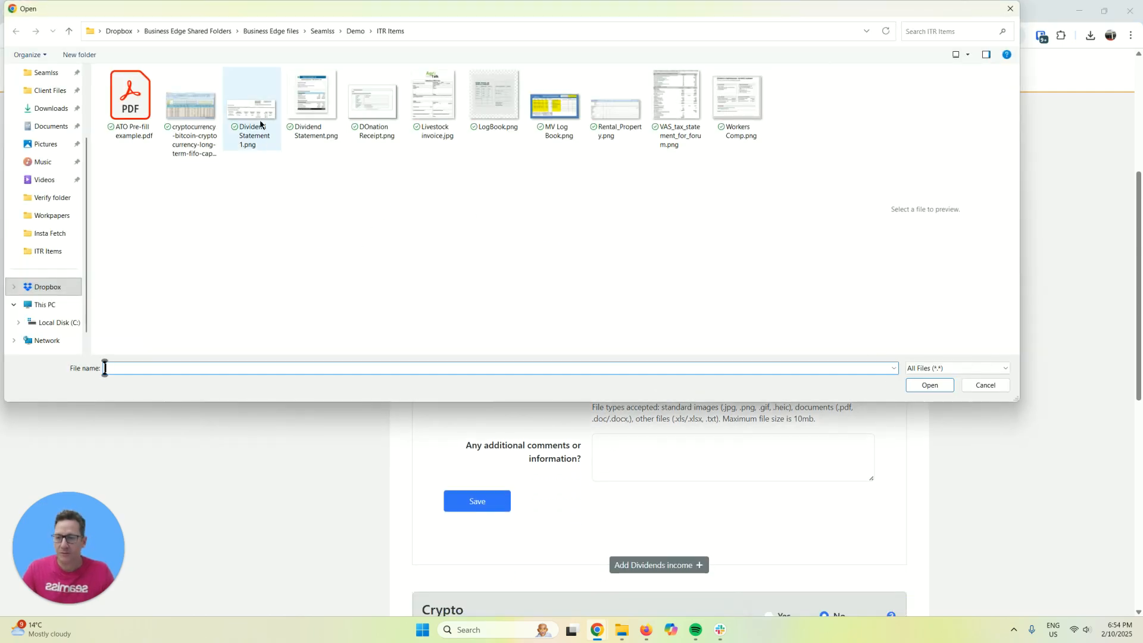
double_click(262, 127)
left_click(490, 500)
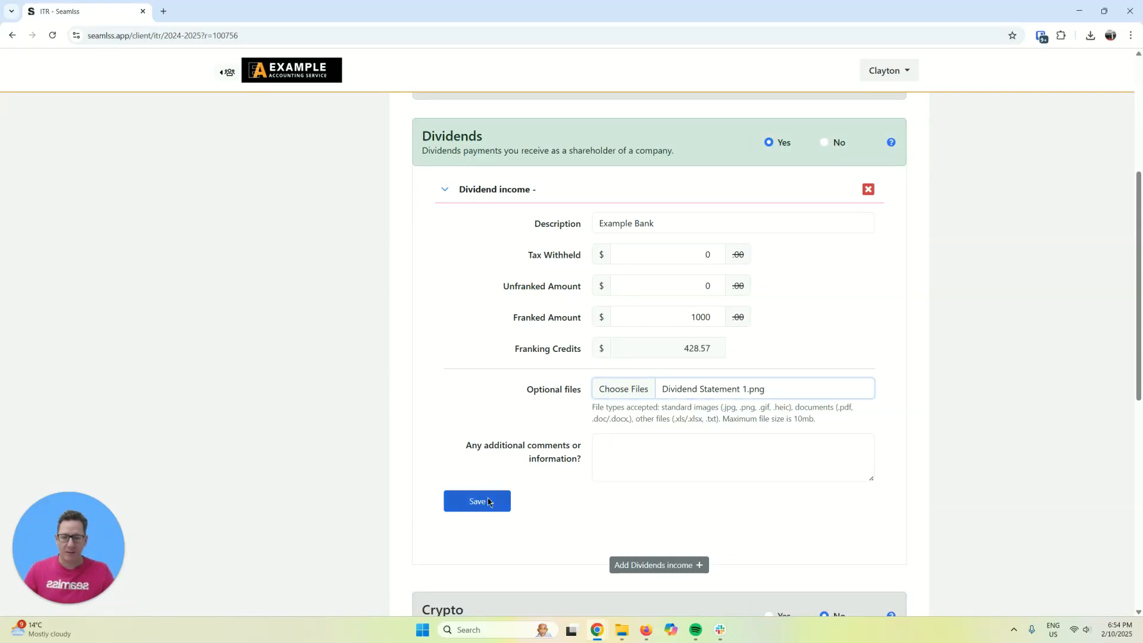
Add a second dividend entry for CBA with a franked amount of $2500, attach Dividend Statement.png and save it
left_click(657, 232)
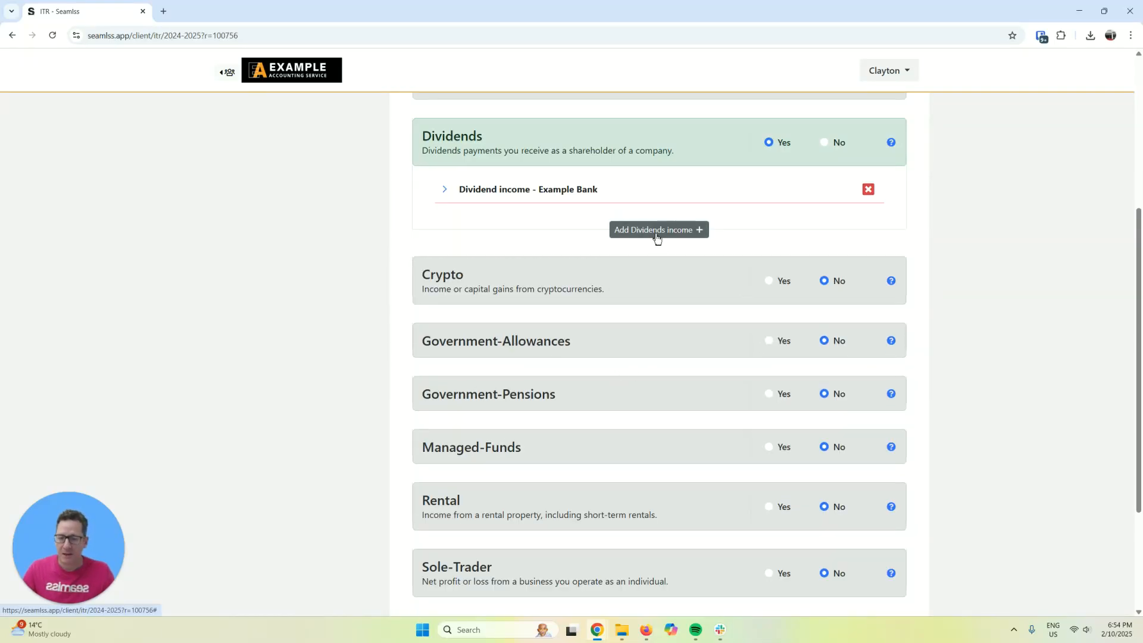
left_click(618, 260)
type("CBA")
key("Tab")
key("Tab")
key("Tab")
type("2500")
key("Tab")
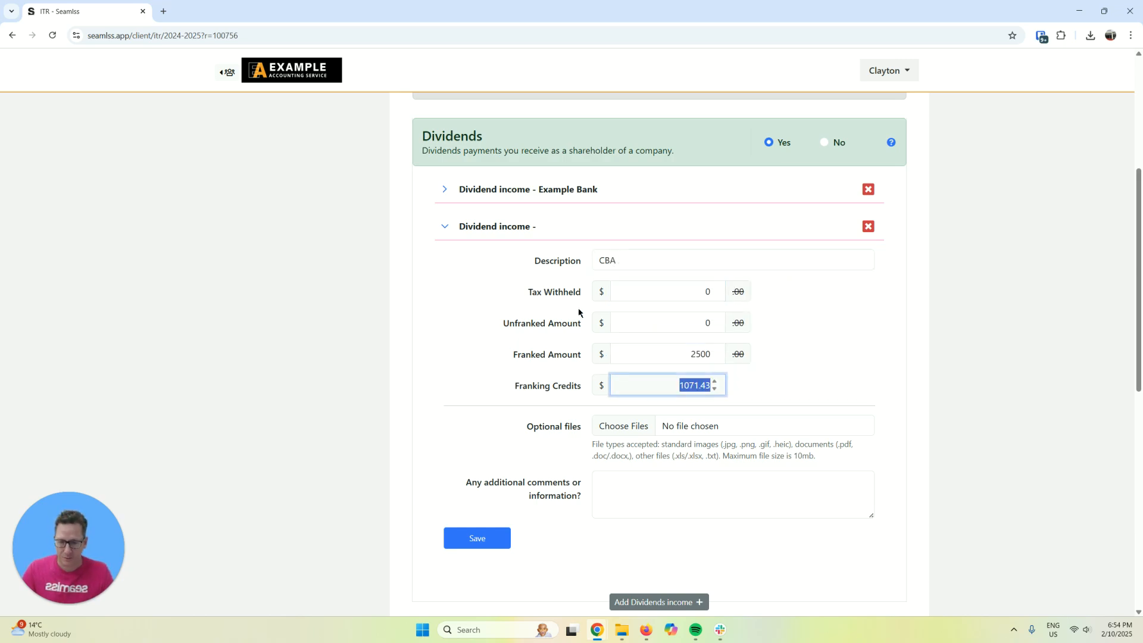
left_click(631, 425)
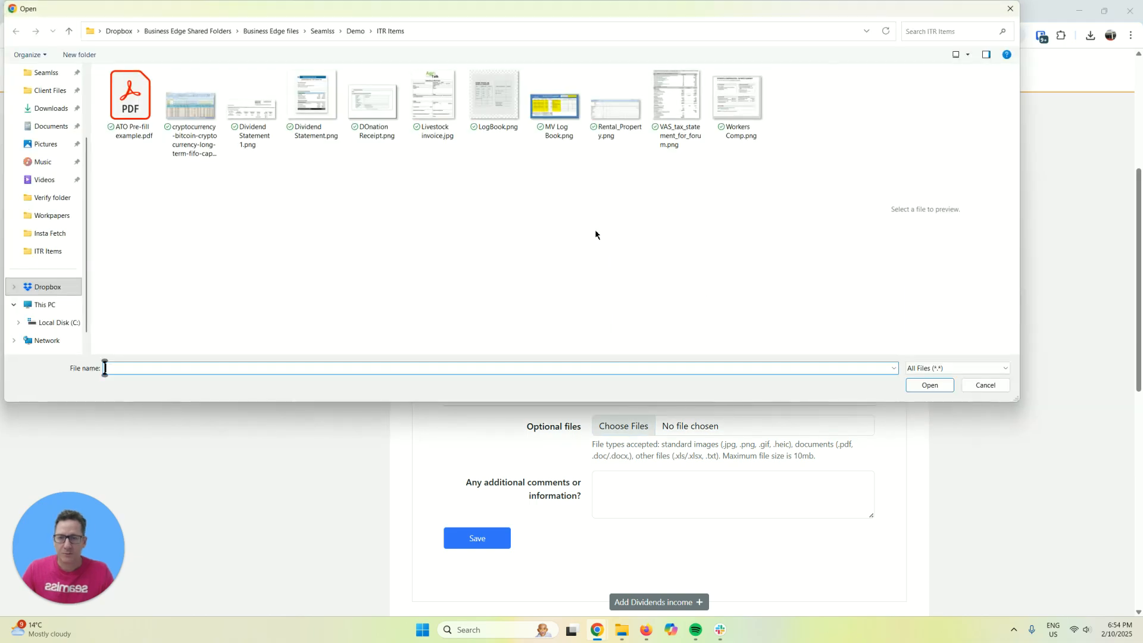
double_click(339, 136)
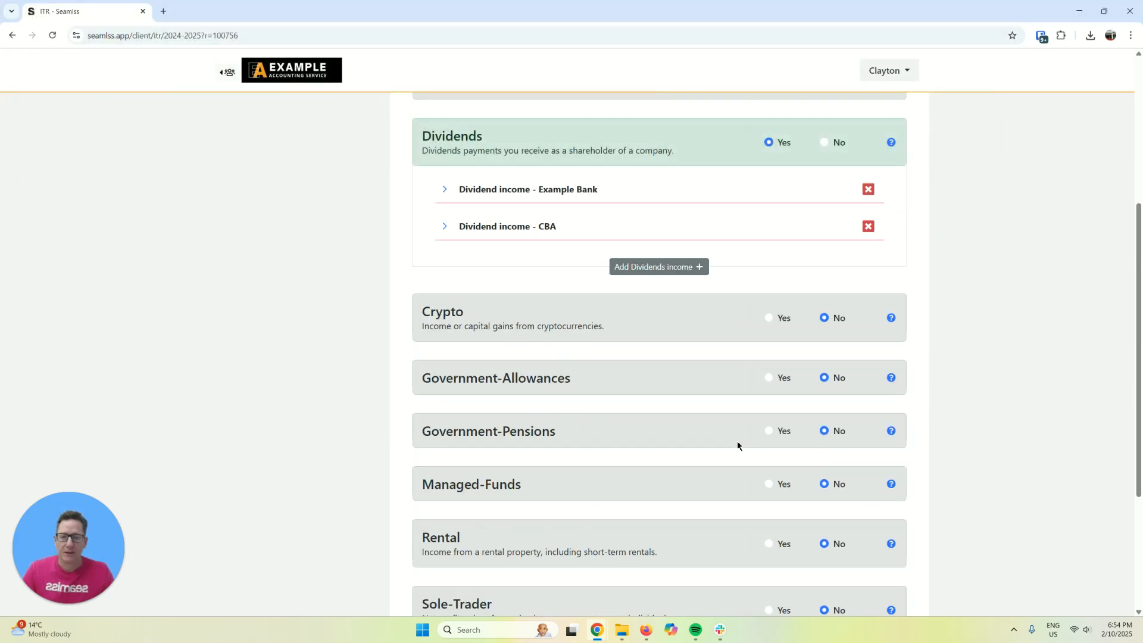
Declare crypto income described as Coinspot and attach cryptocurrency-bitcoin-cryptocurrency-long-term-fifo-capital-gains-excel-calculator.jpg as its supporting document
scroll(693, 442, "down", 2)
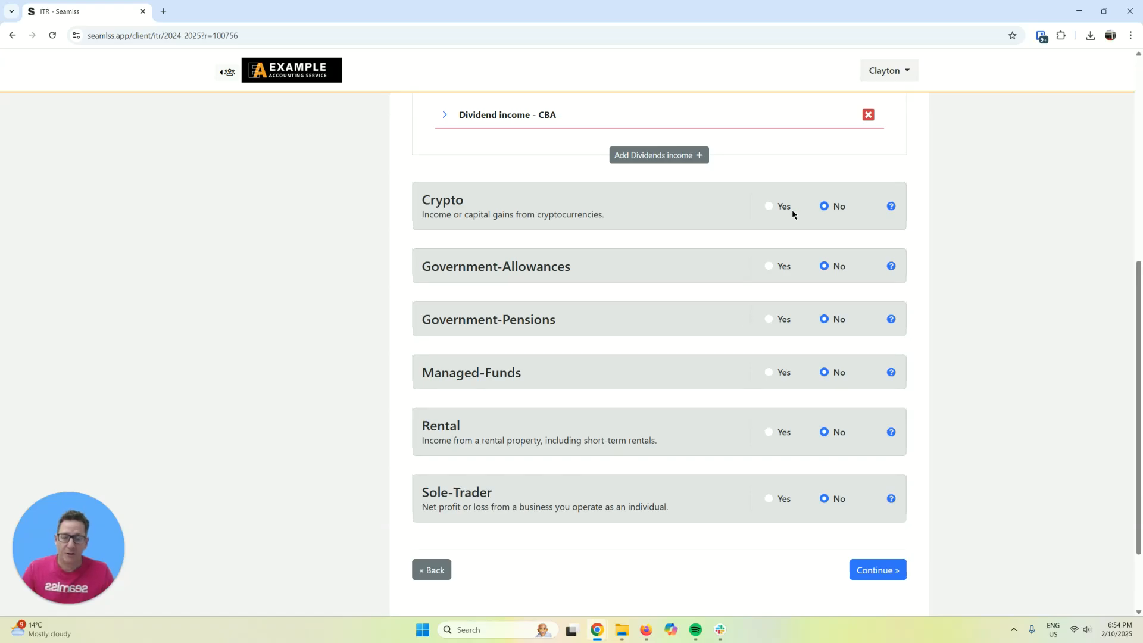
left_click(769, 209)
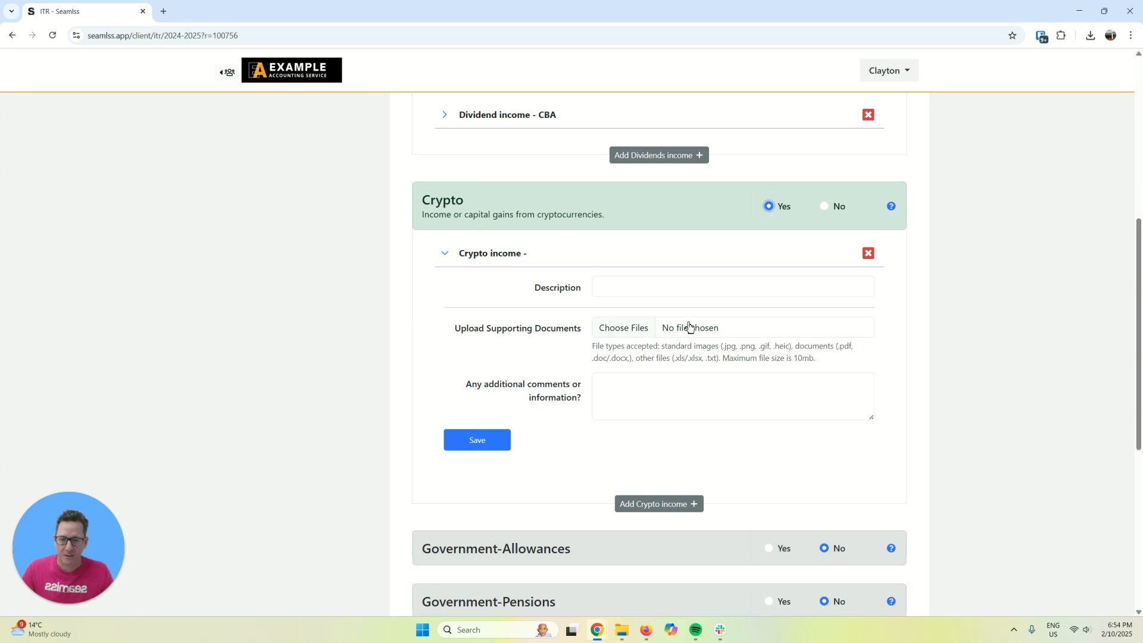
left_click(626, 296)
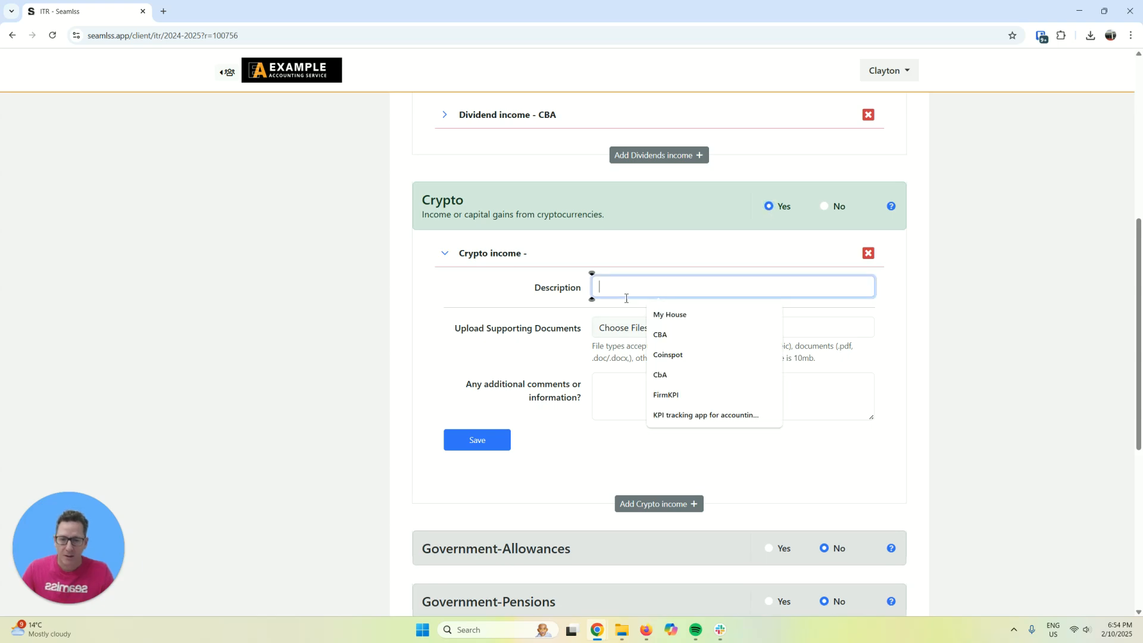
left_click(679, 354)
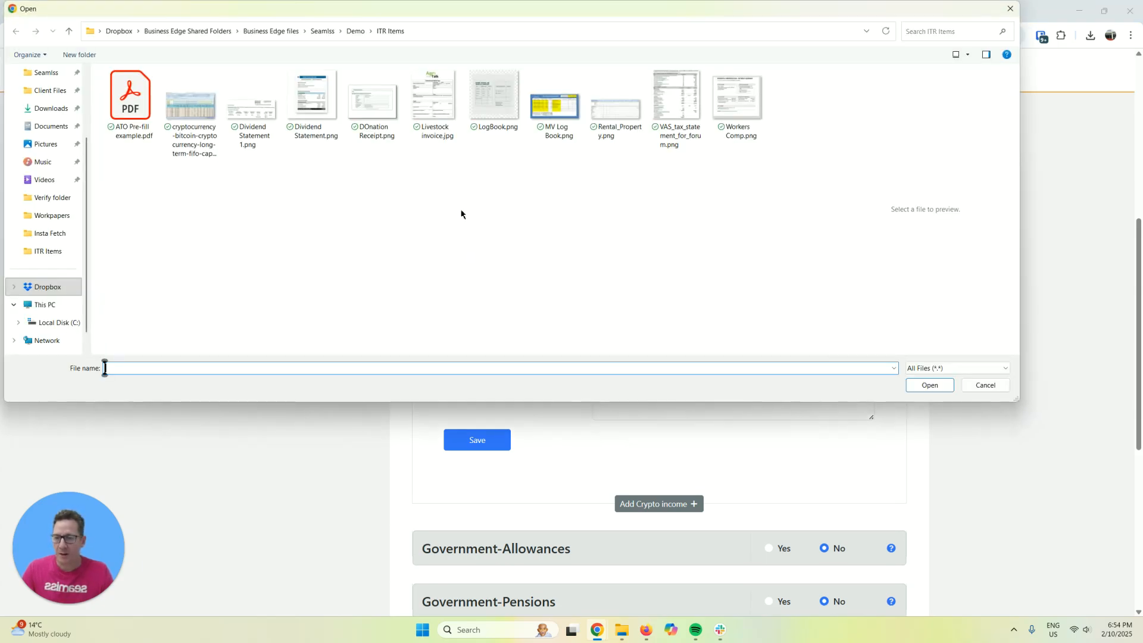
left_click(268, 107)
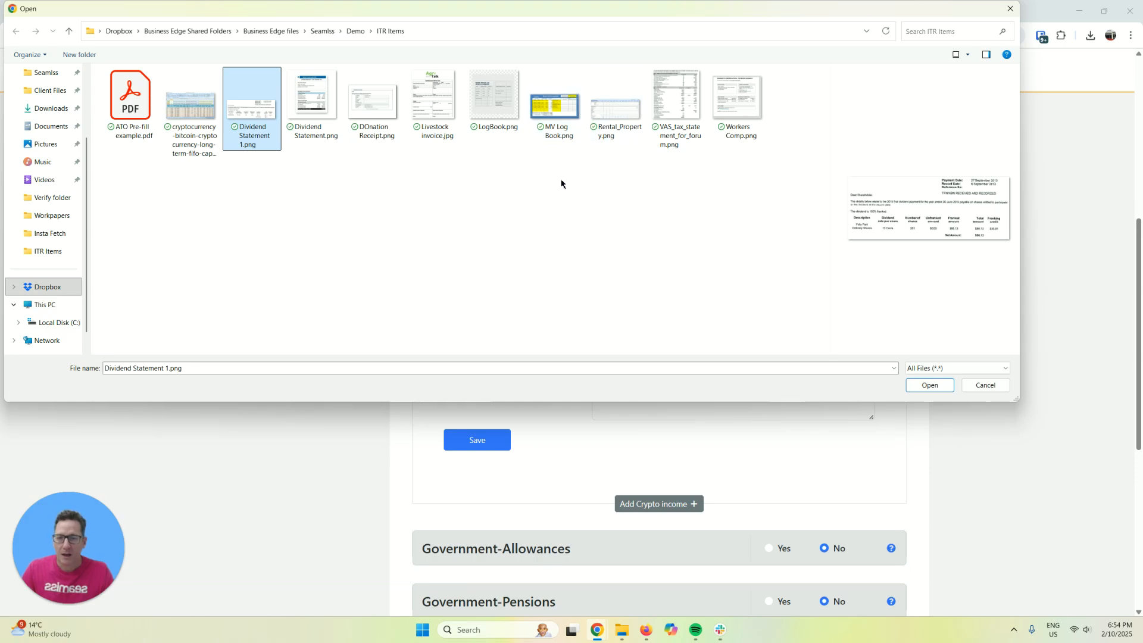
left_click(203, 111)
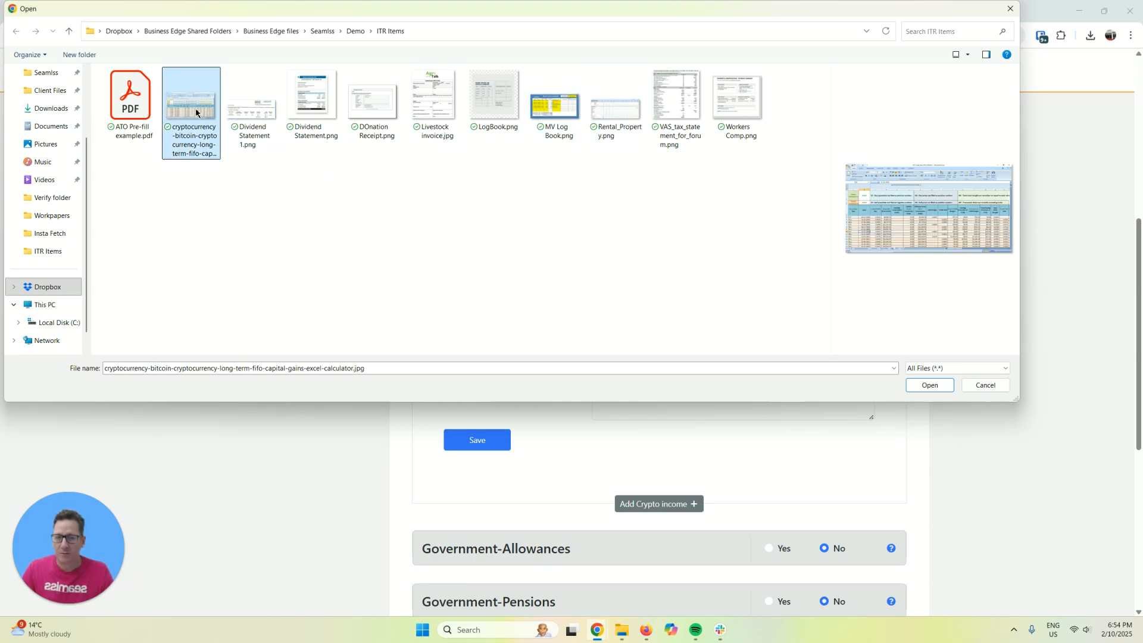
double_click(195, 109)
Review the accepted file types for the supporting documents and save the Coinspot crypto income entry
scroll(510, 326, "down", 1)
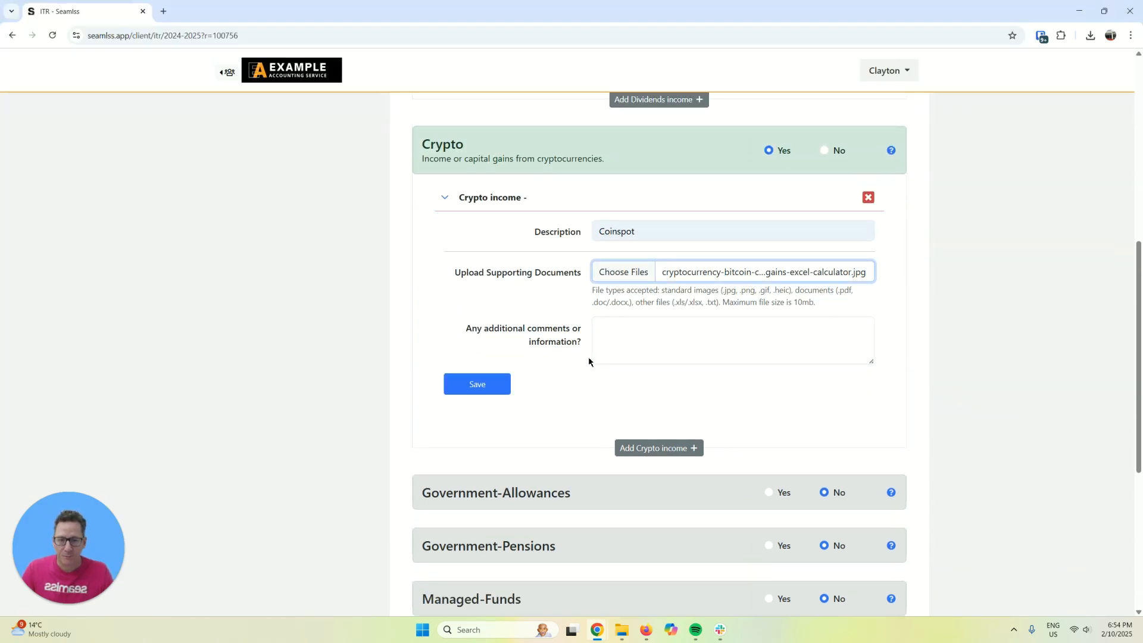
left_click_drag(617, 295, 868, 311)
left_click(689, 304)
double_click(689, 304)
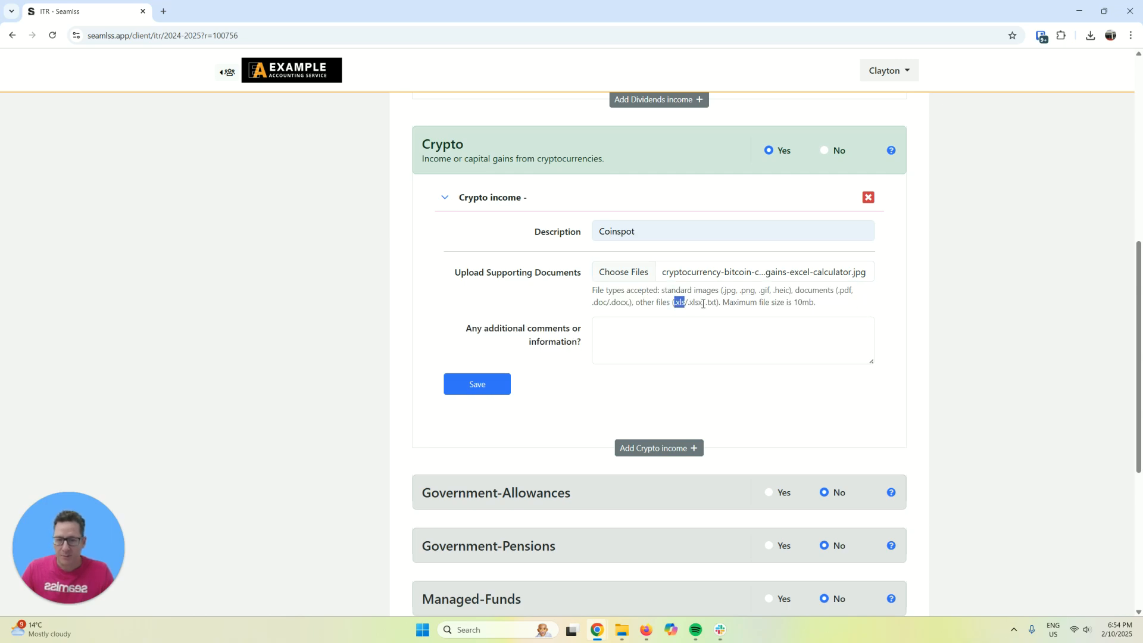
left_click_drag(689, 303, 757, 304)
left_click(499, 392)
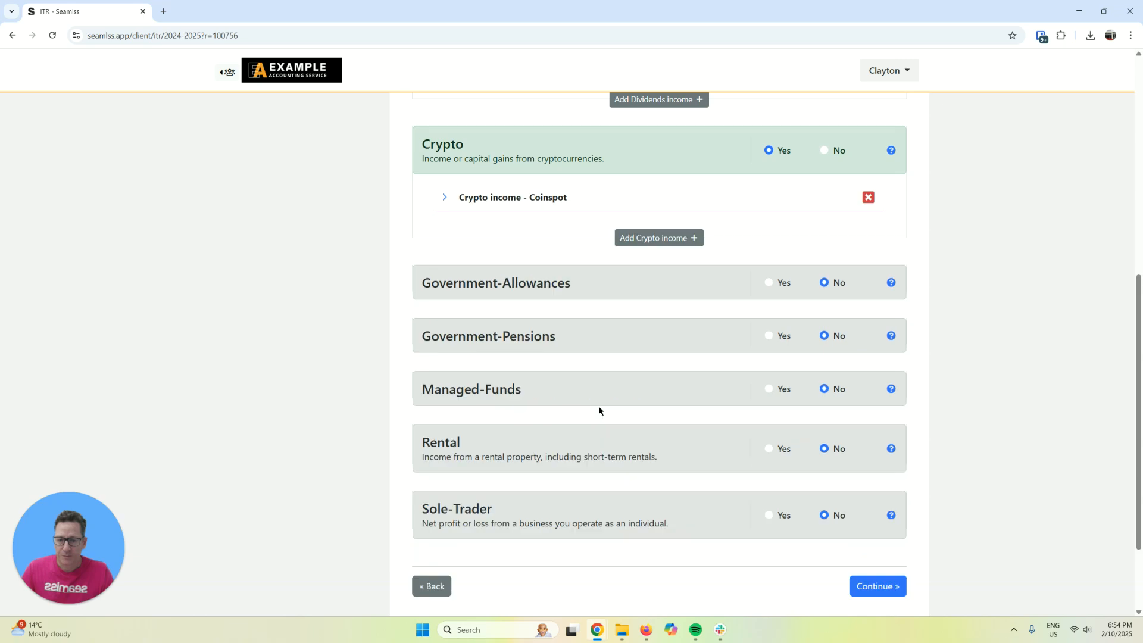
Declare rental income and describe the property entry as "Beach House Rental"
scroll(603, 402, "down", 2)
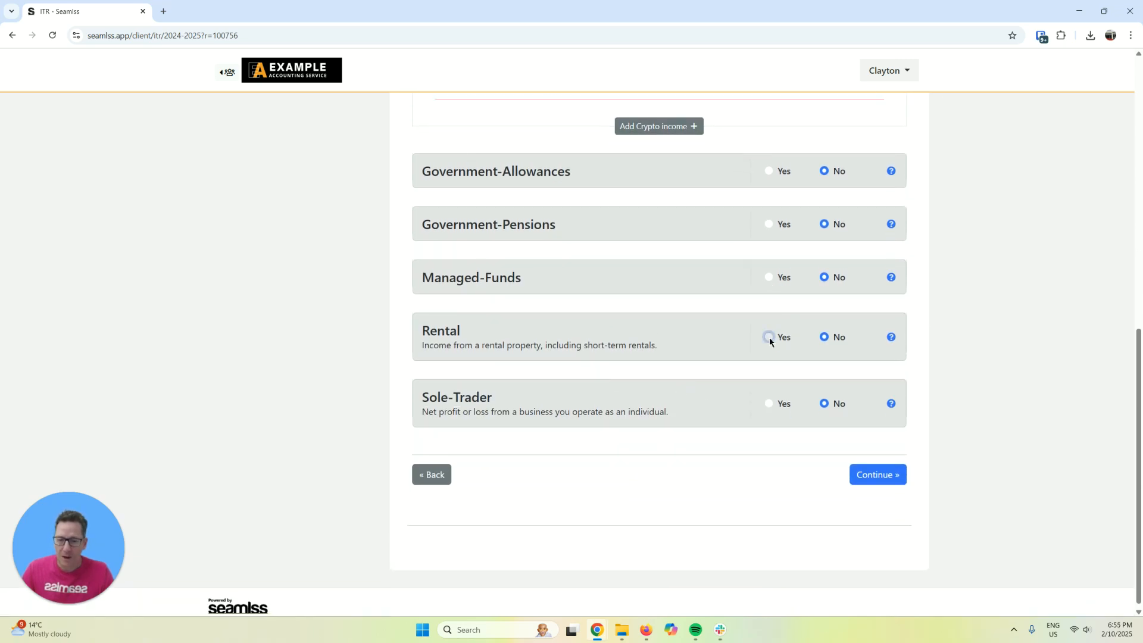
left_click(769, 337)
left_click(646, 417)
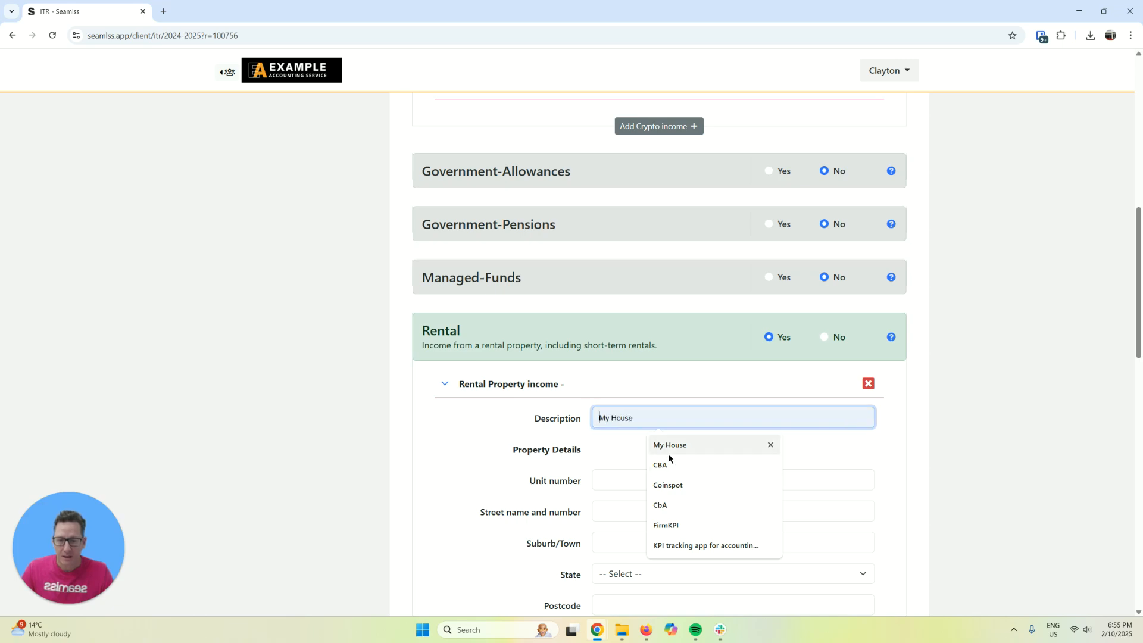
type("Beach Hourse Rental")
Fill in the rental property's street name and number and its suburb, leaving the unit number blank
left_click(596, 473)
scroll(639, 416, "down", 1)
scroll(638, 417, "down", 4)
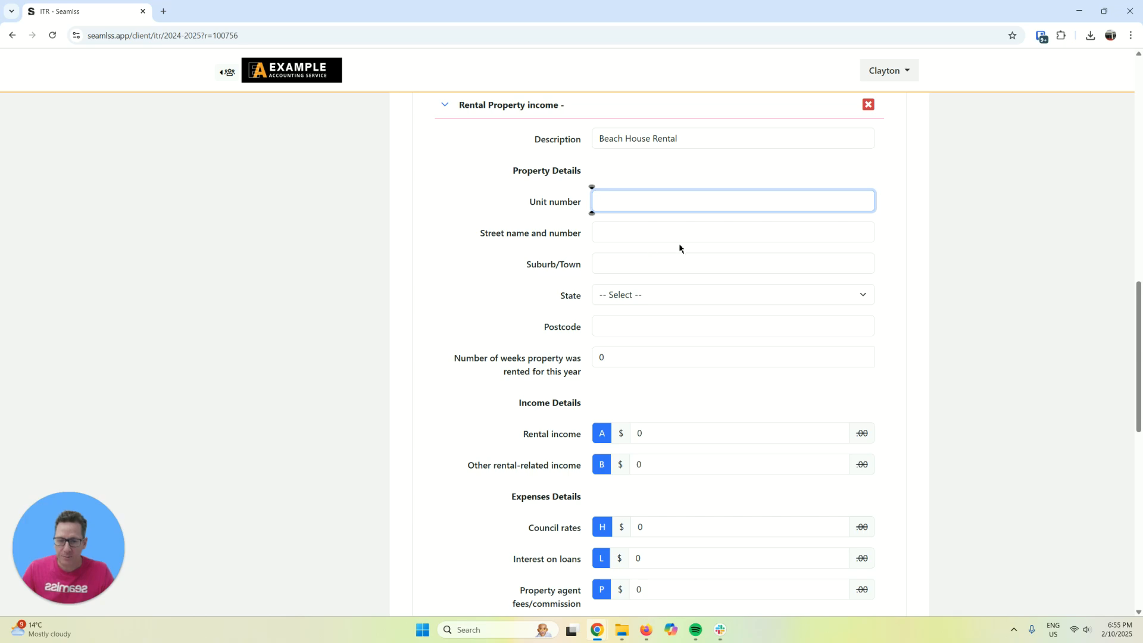
key("Tab")
type("1")
key("Tab")
key("shift+Tab")
type("1 Main Street")
key("Tab")
type("Albury")
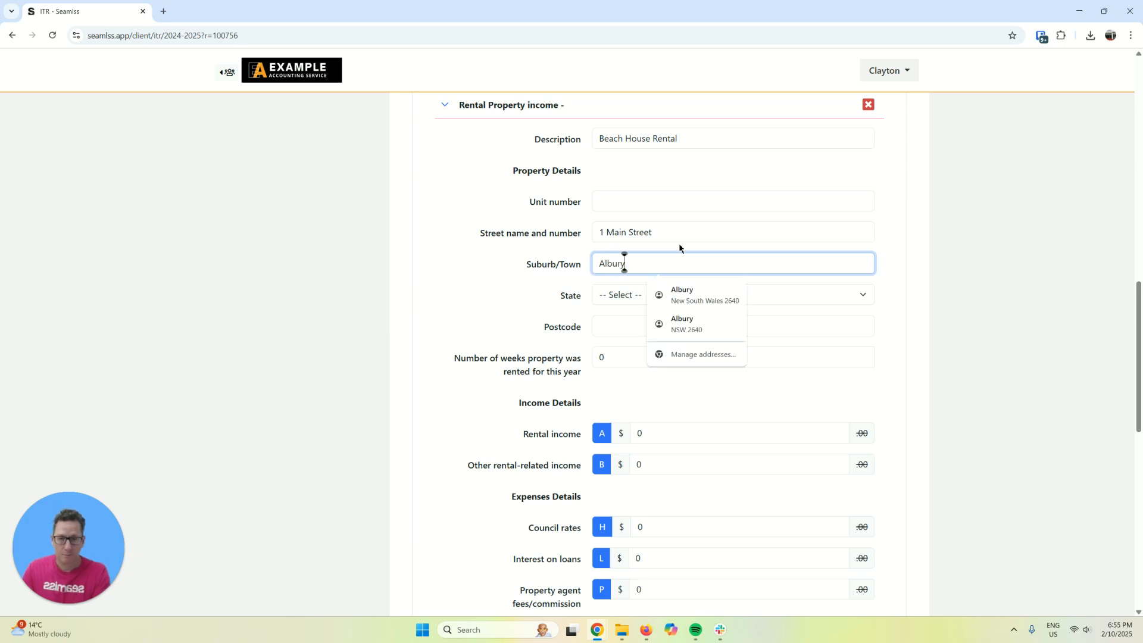
Set the rental property's state to NSW and fill in its postcode
key("Tab")
key("n")
key("t")
key("n")
key("s")
key("w")
key("Tab")
type("2640")
left_click(470, 298)
Set the number of weeks the property was rented to 52 and the rental income to $18000
scroll(510, 292, "down", 2)
double_click(692, 244)
type("52")
key("Tab")
type("18000")
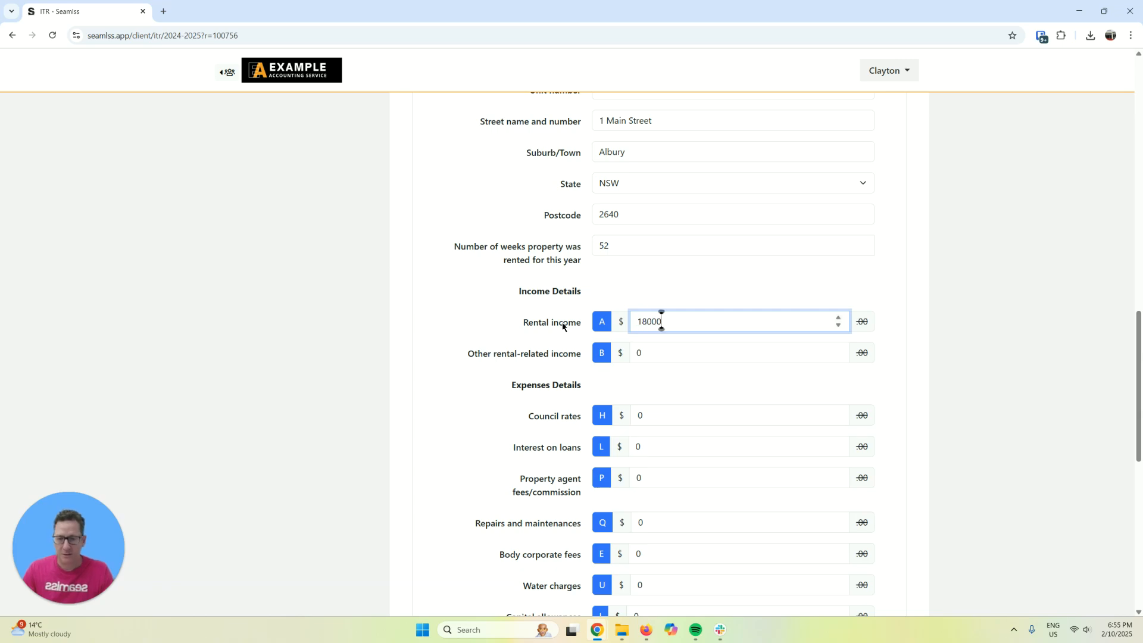
Enter the rental expenses: council rates $2500, interest on loans $8568 and property agent fees $4211
scroll(575, 340, "down", 1)
scroll(601, 310, "down", 2)
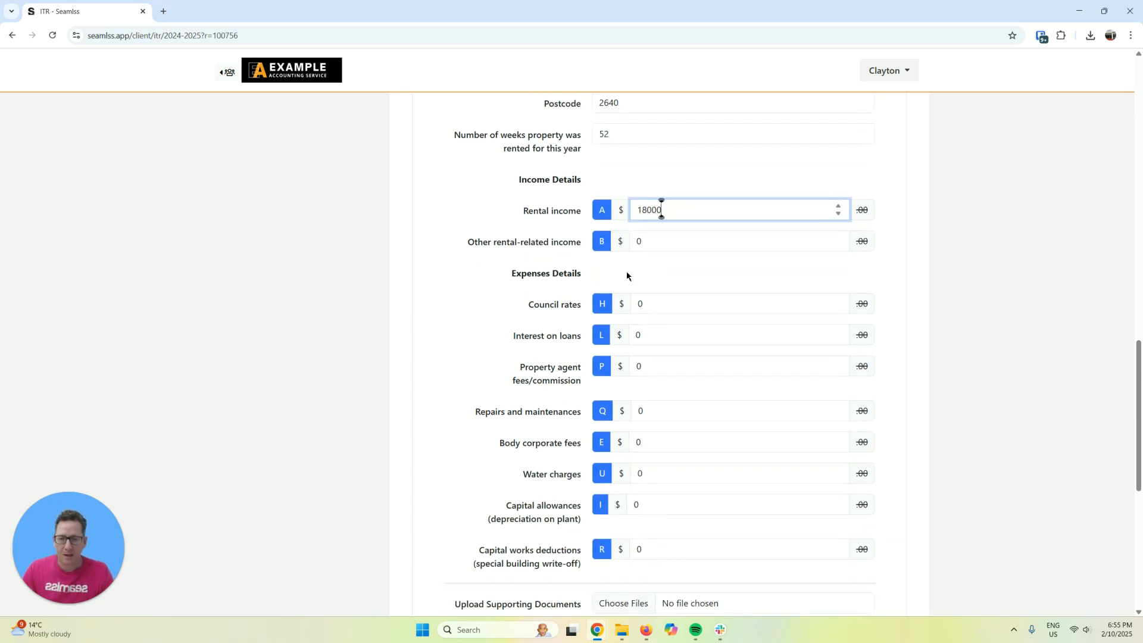
left_click(582, 305)
type("2500")
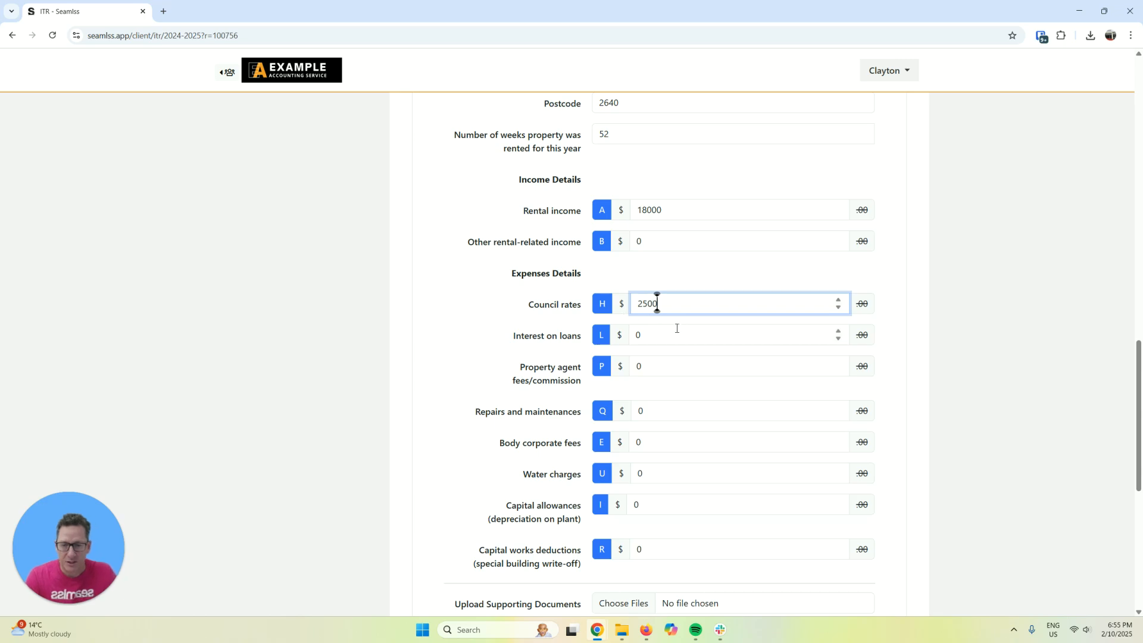
left_click(583, 335)
type("8568")
left_click(665, 375)
type("4211")
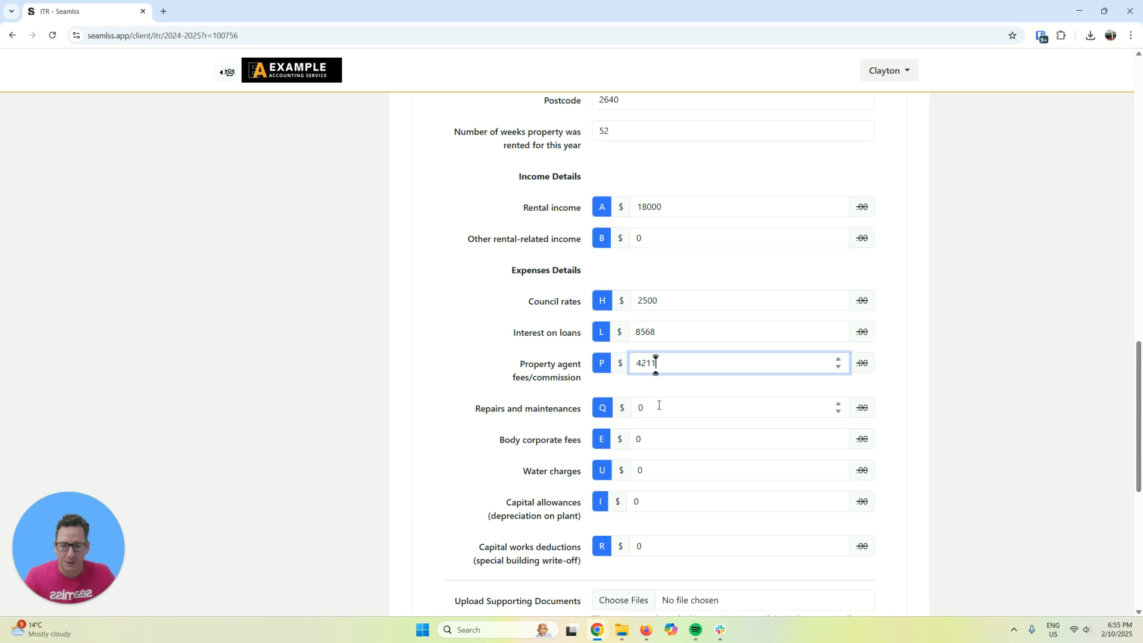
Attach Rental_Property.png to the Beach House Rental entry, leave the comments blank and save it
scroll(660, 405, "down", 3)
left_click(643, 436)
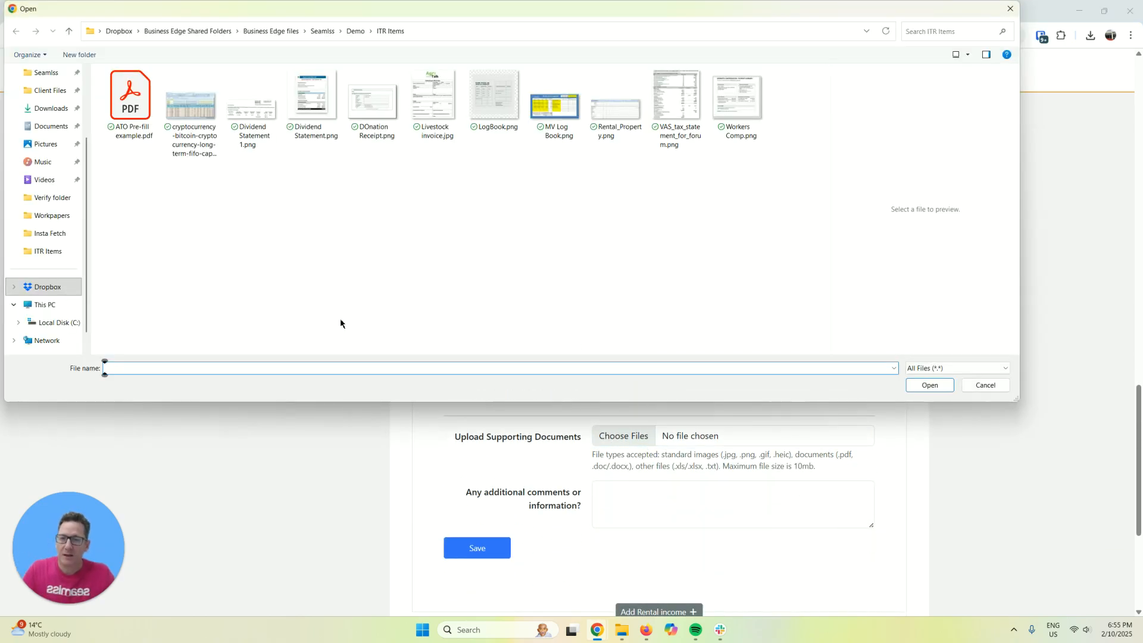
double_click(615, 109)
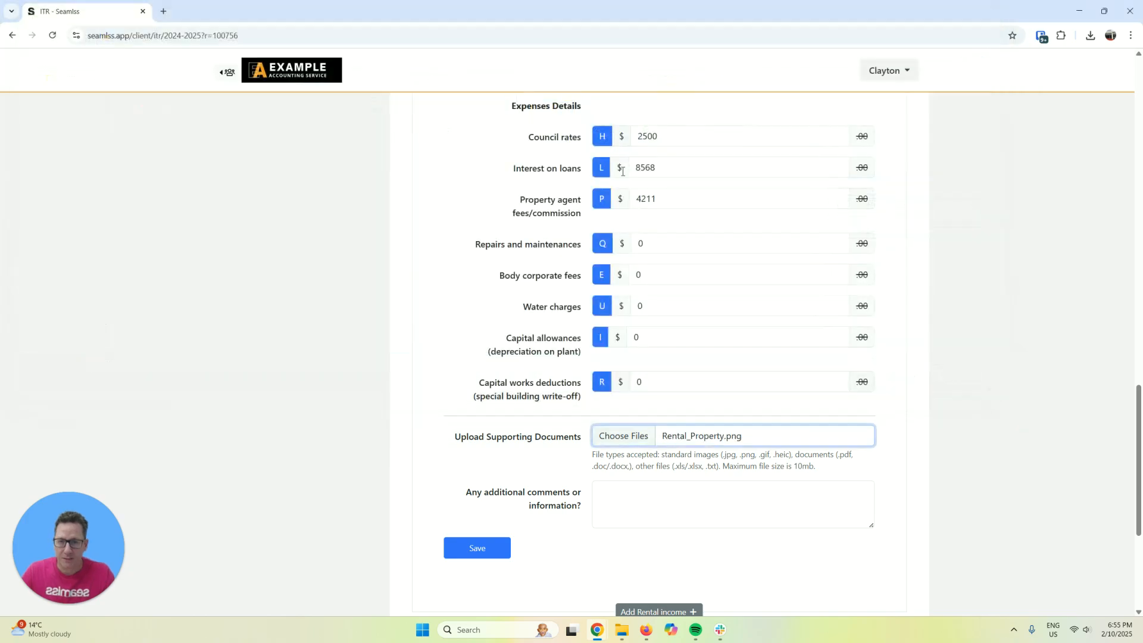
scroll(692, 497, "down", 2)
left_click(677, 393)
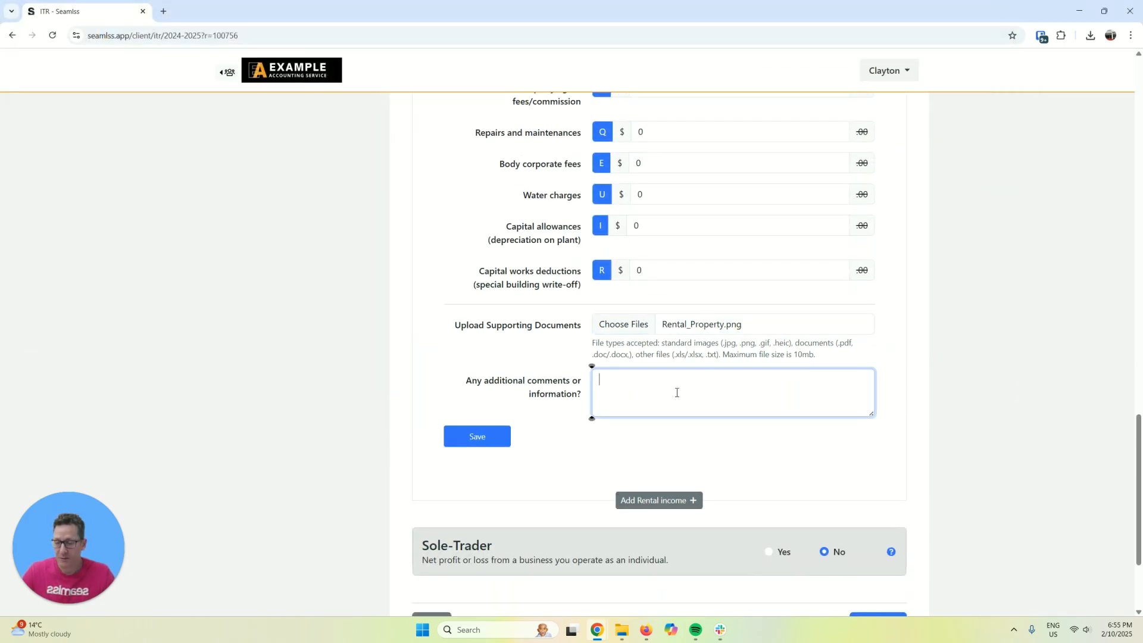
left_click(477, 437)
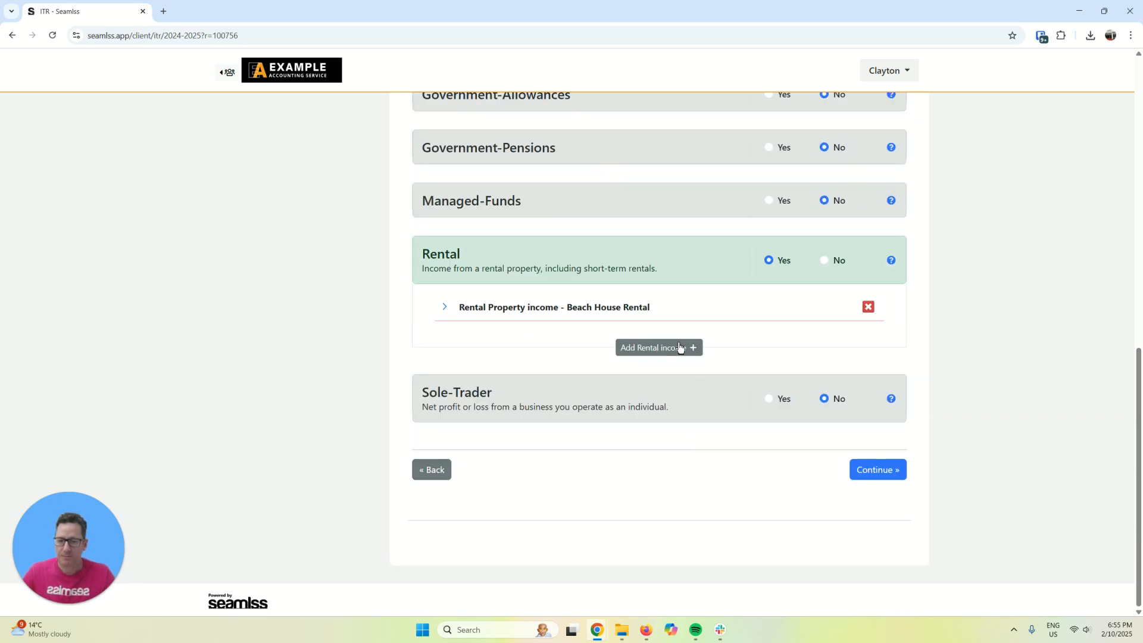
Add a second, blank rental property income entry and delete it
left_click(667, 351)
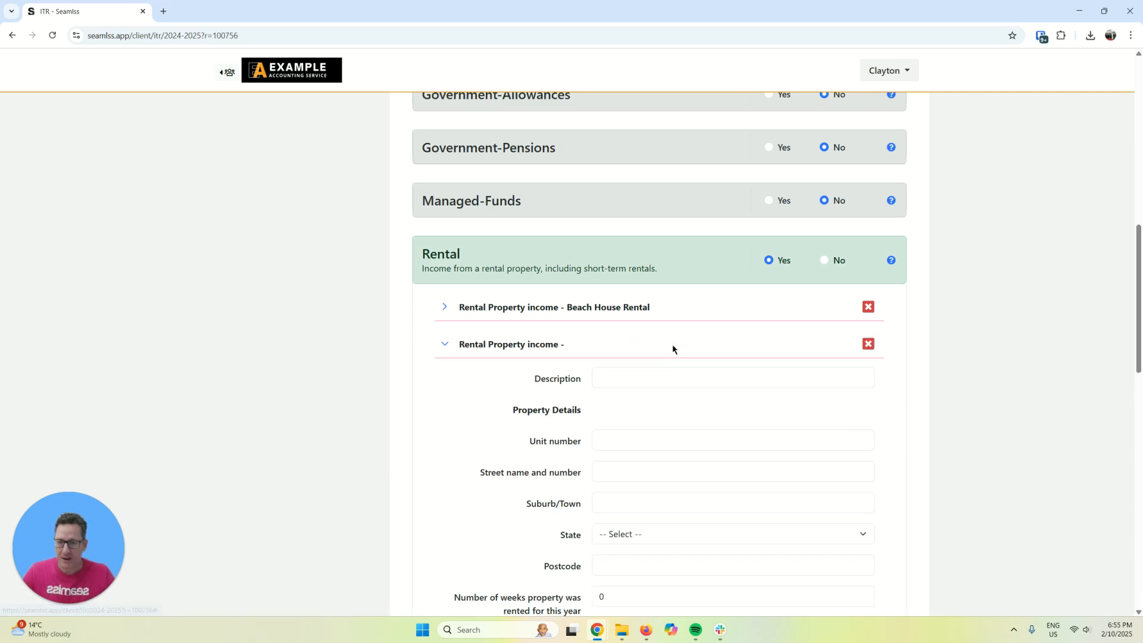
left_click(867, 344)
left_click(818, 344)
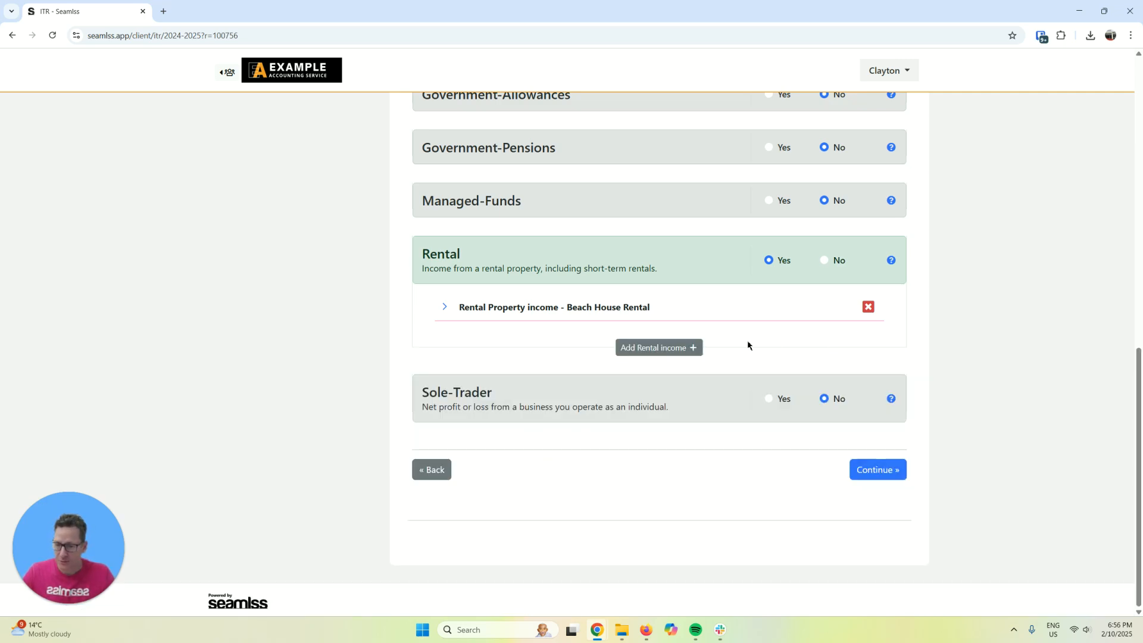
Declare sole-trader income and delete the blank entry it adds
left_click(770, 399)
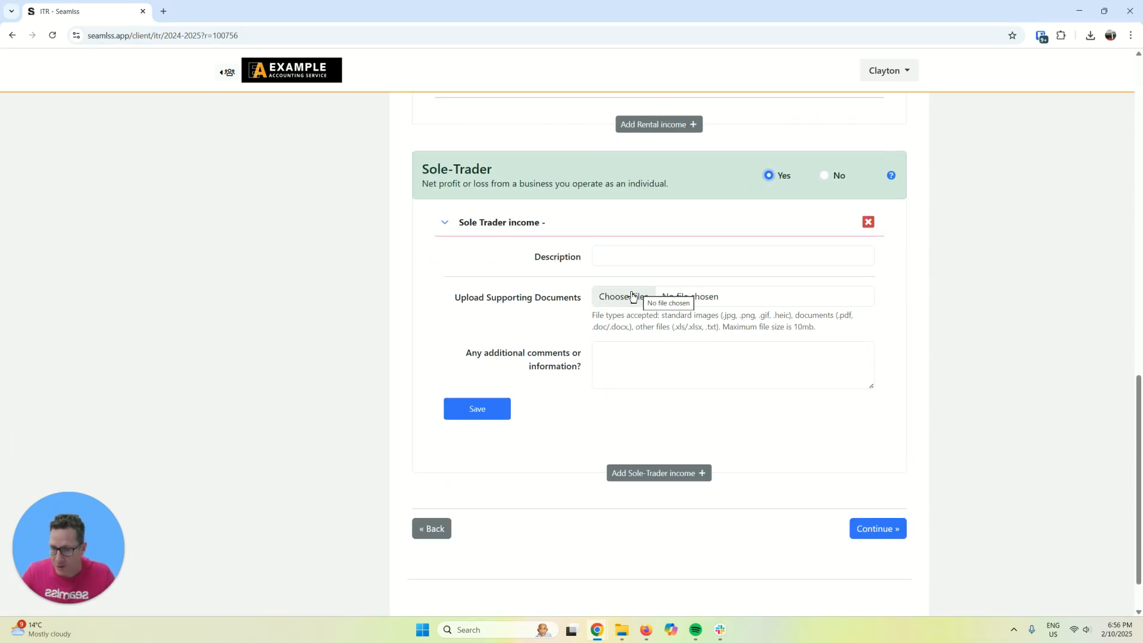
left_click(867, 224)
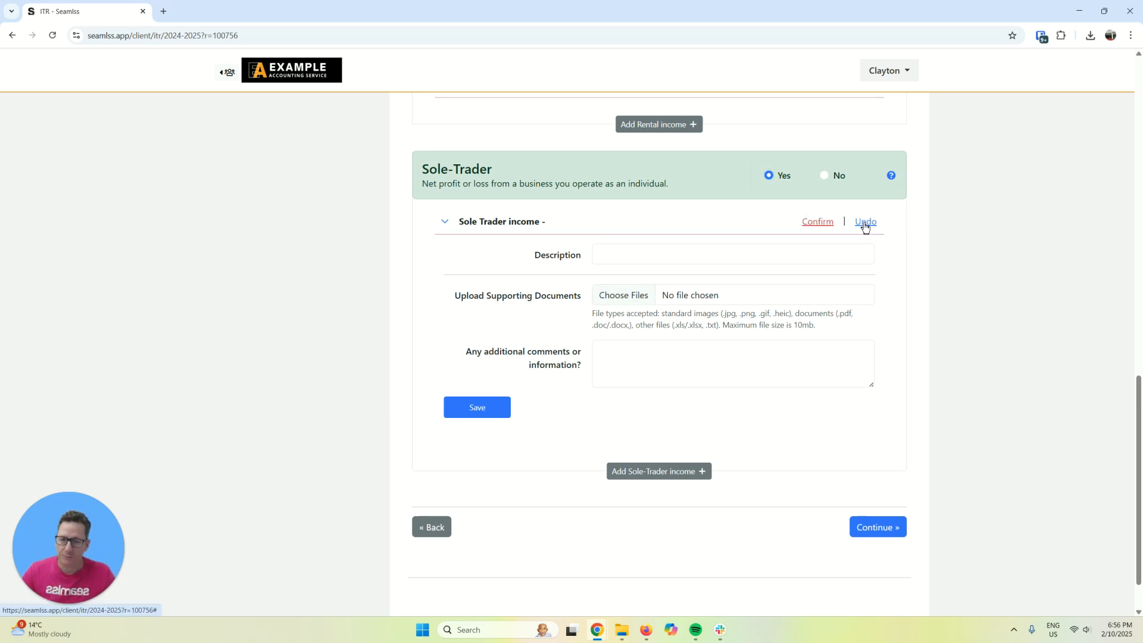
left_click(820, 223)
Continue to the deductions and declare a vehicle deduction with the work usage description "To and from home"
left_click(885, 470)
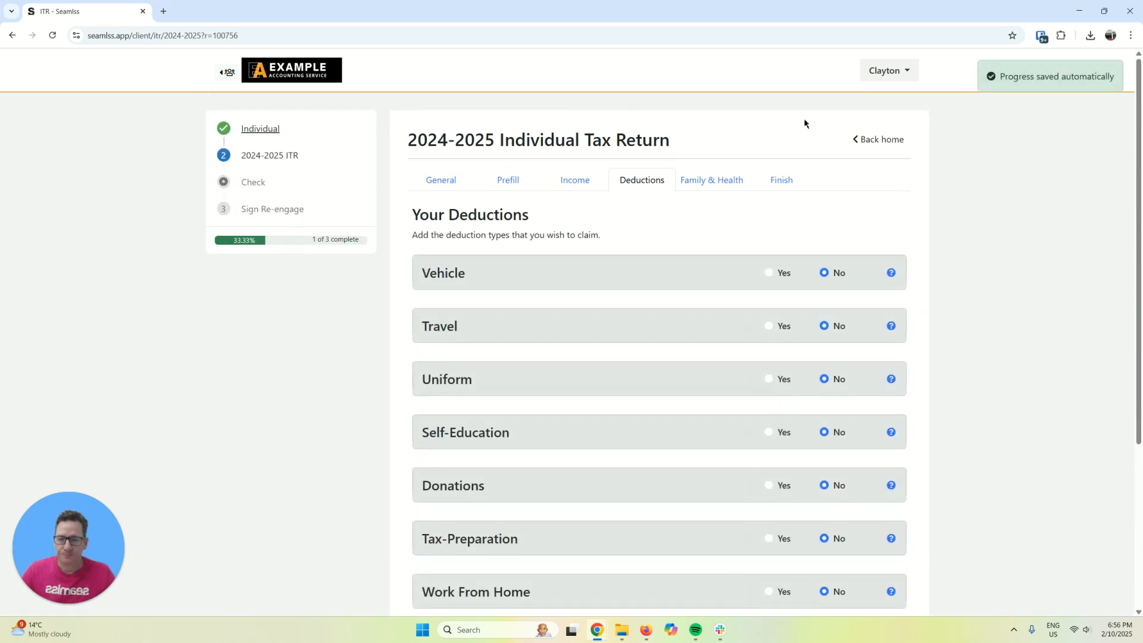
left_click(770, 275)
scroll(733, 271, "down", 2)
left_click(629, 297)
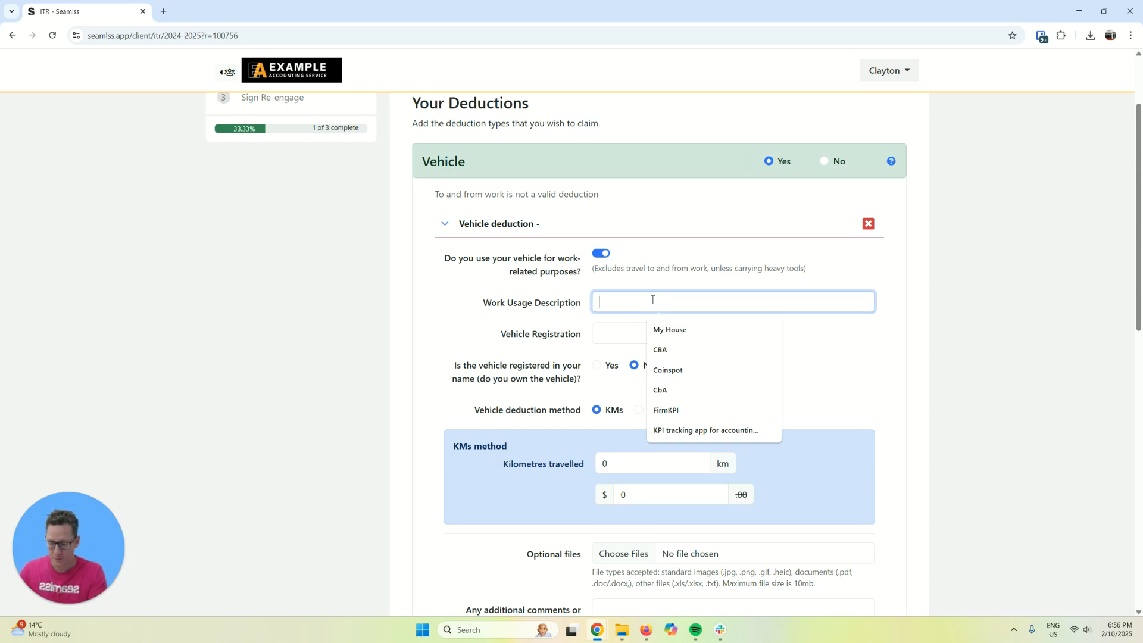
type("To and")
key("Down")
key("Down")
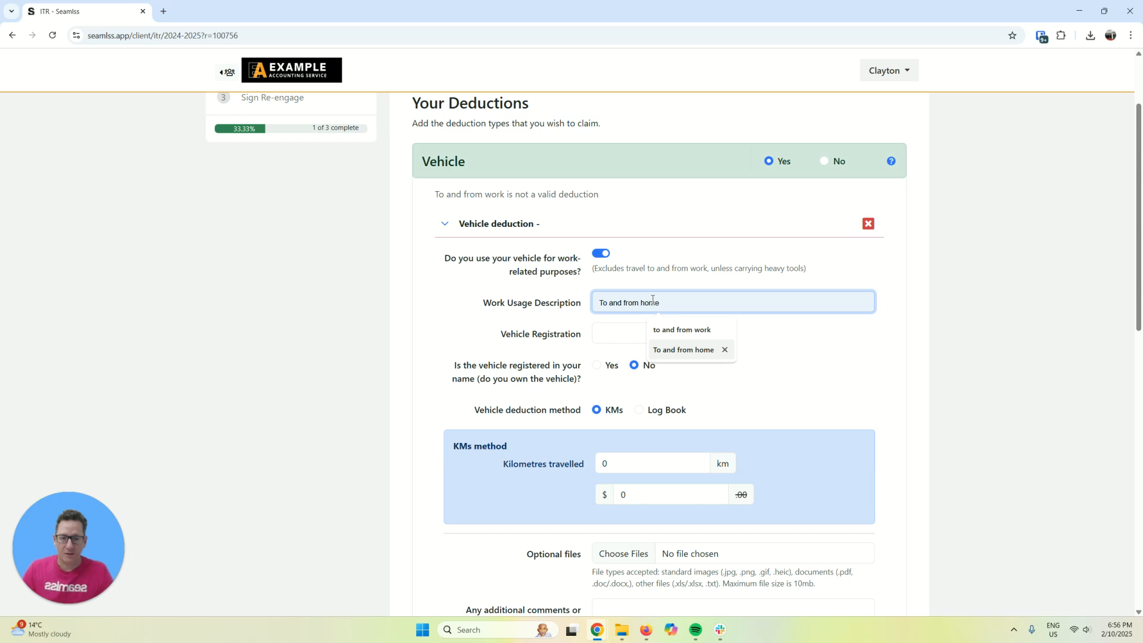
key("Tab")
Enter ABC123 as the vehicle registration and mark the vehicle as registered in the client's name
key("Down")
key("Down")
key("Tab")
scroll(612, 370, "down", 2)
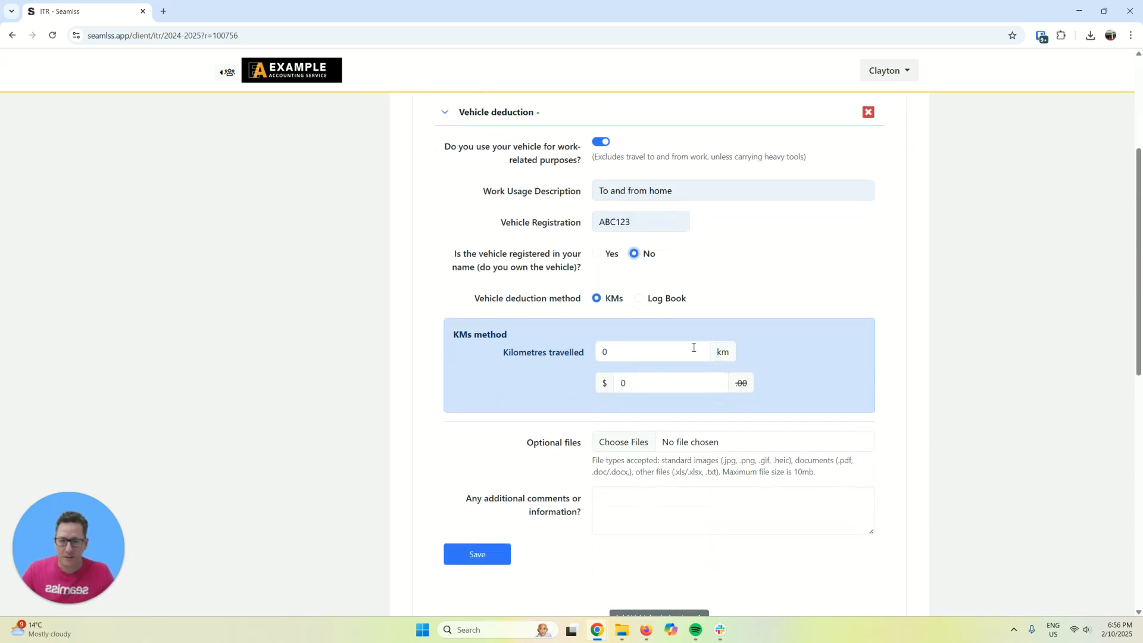
left_click(597, 254)
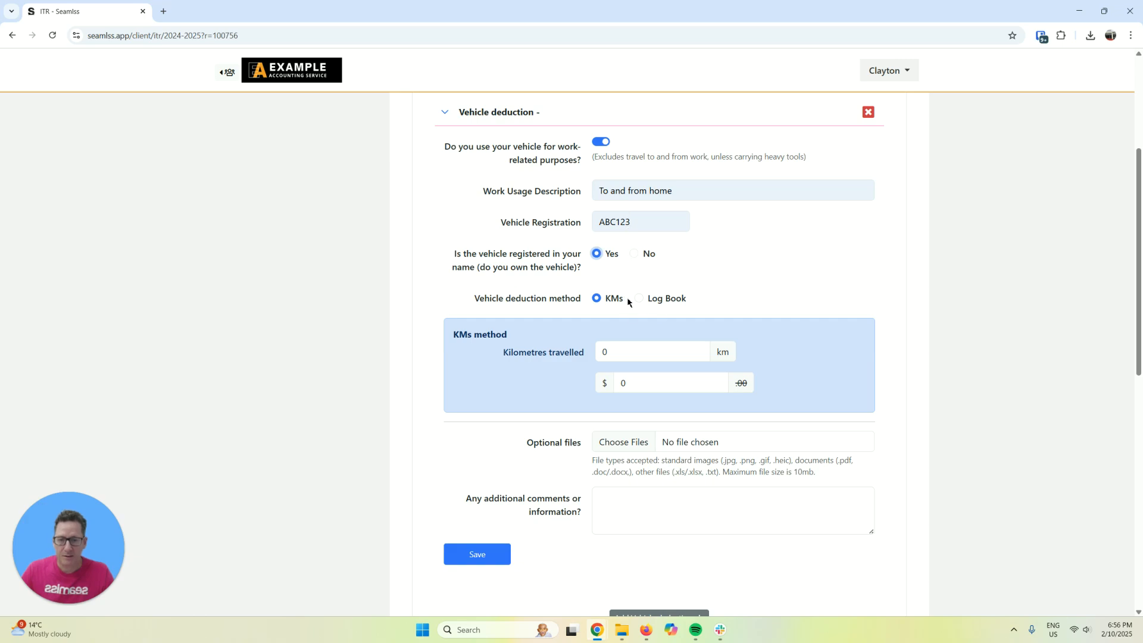
Enter 4500 kilometres travelled under the KMs method, and change the distance to 5000 km
left_click(625, 355)
type("4500")
key("Tab")
left_click(643, 346)
type("5000")
left_click(784, 358)
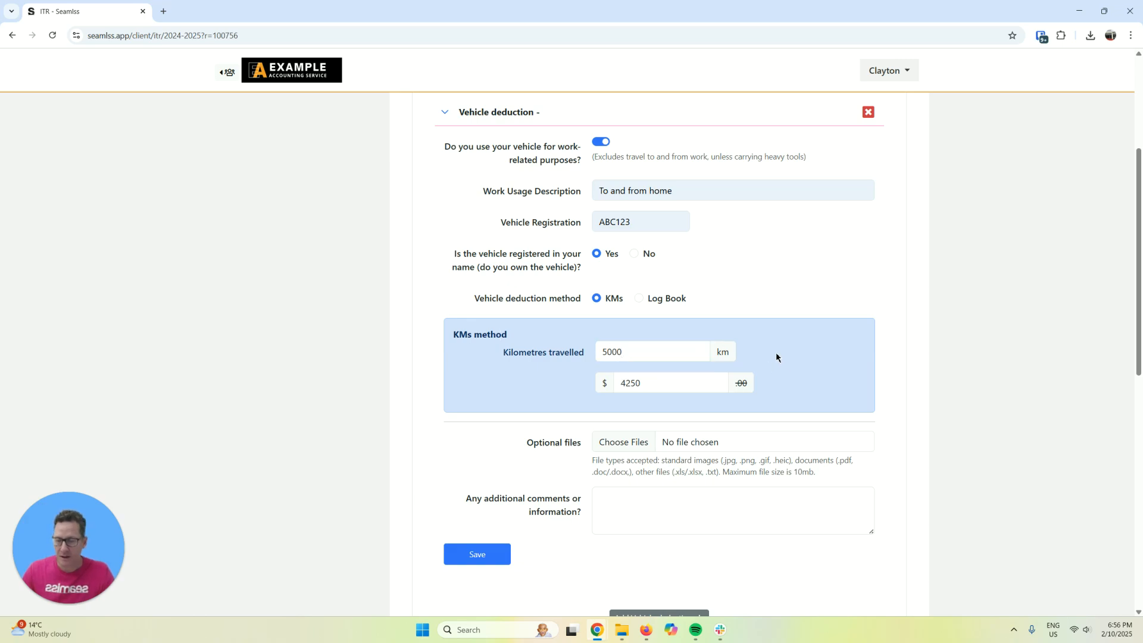
Switch the vehicle deduction to the Log Book method and set the log book period from 01/01/2025 to 30/07/2025
left_click(660, 301)
scroll(737, 304, "down", 3)
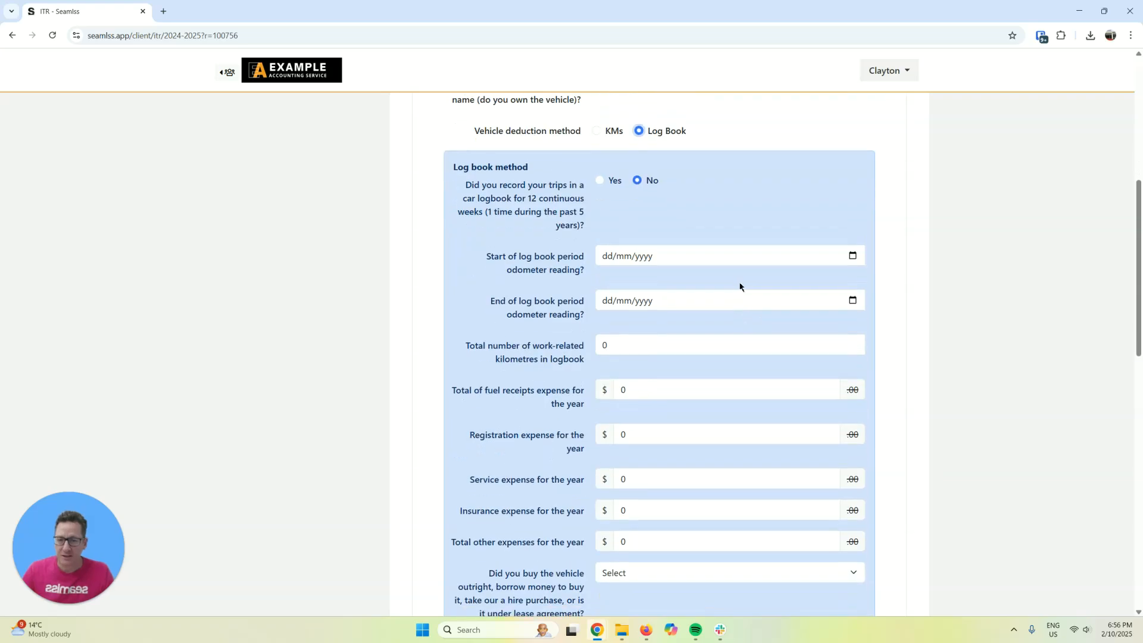
left_click(709, 260)
type("01/01/")
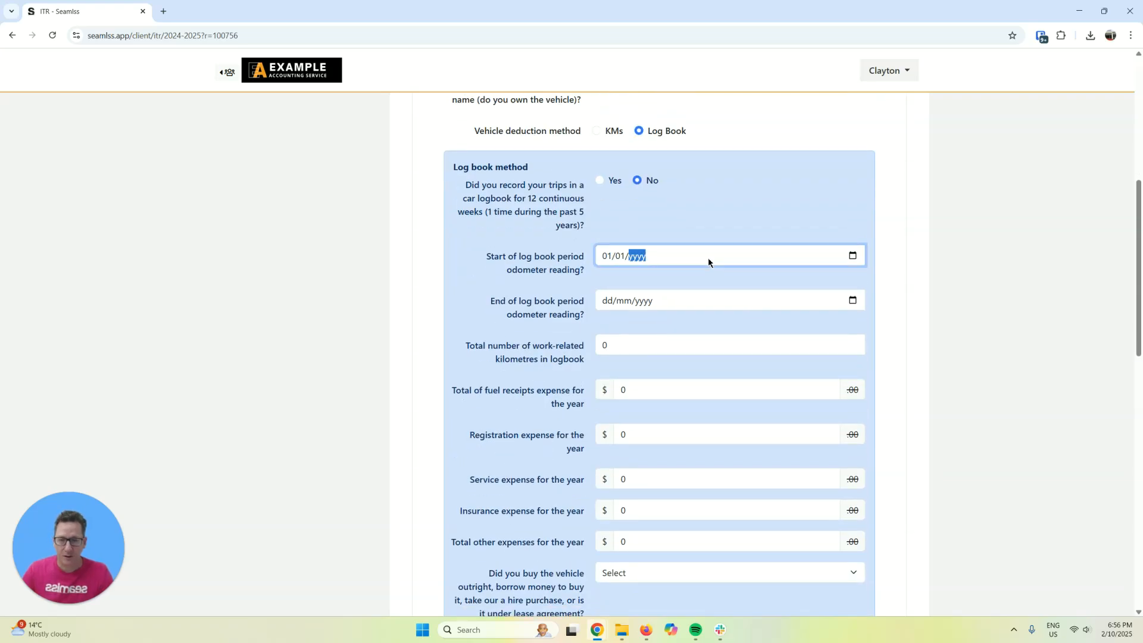
type("2025")
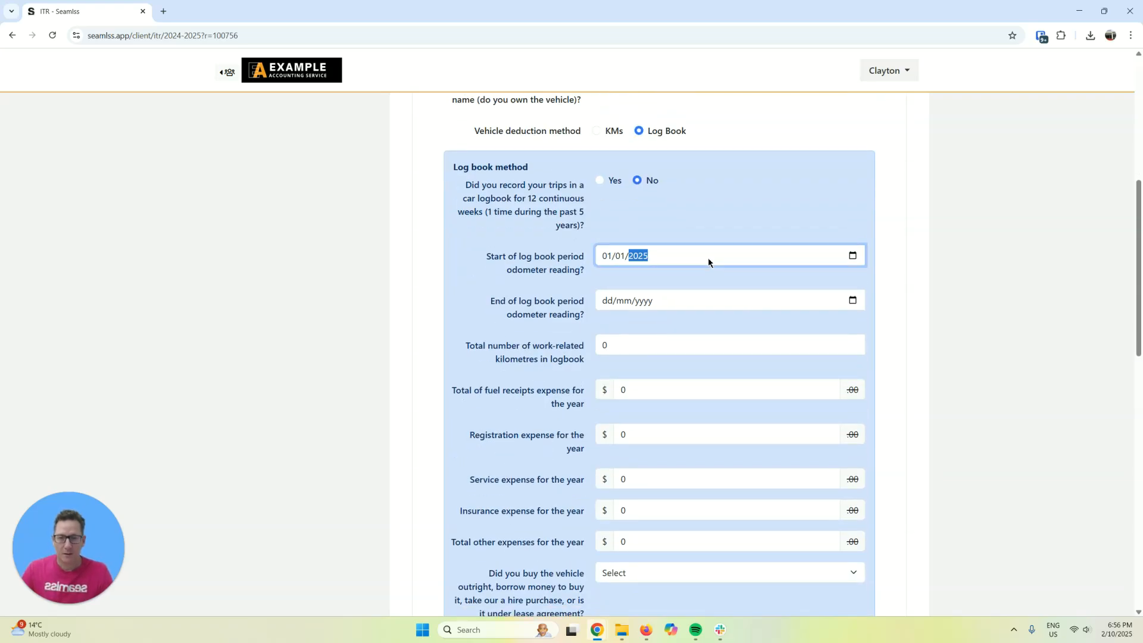
key("Tab")
type("30/07/")
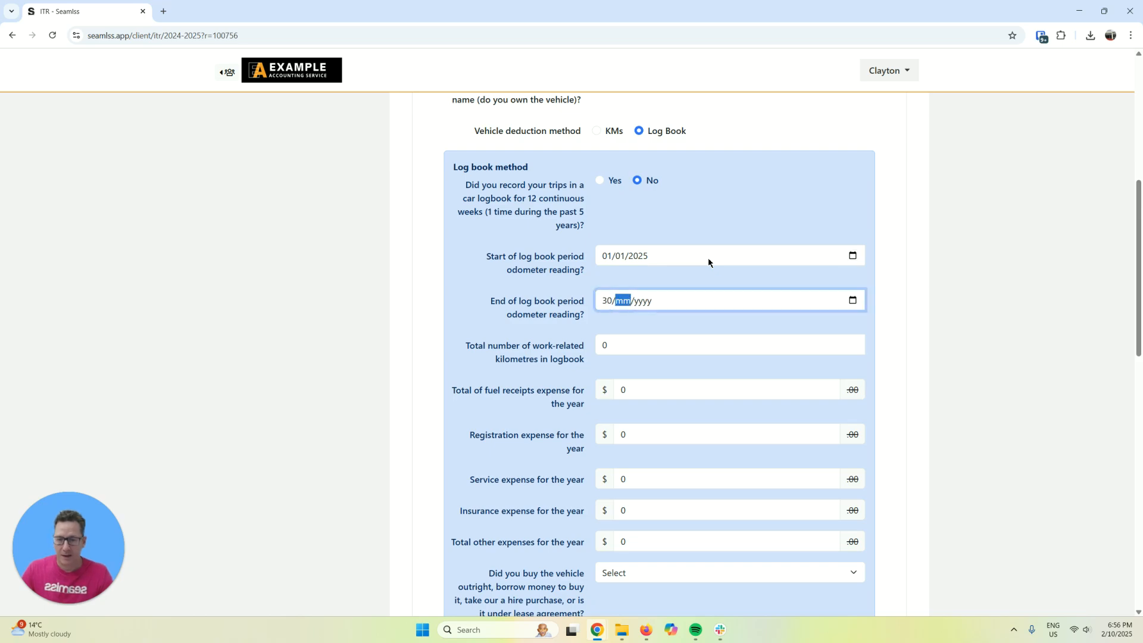
type("2025")
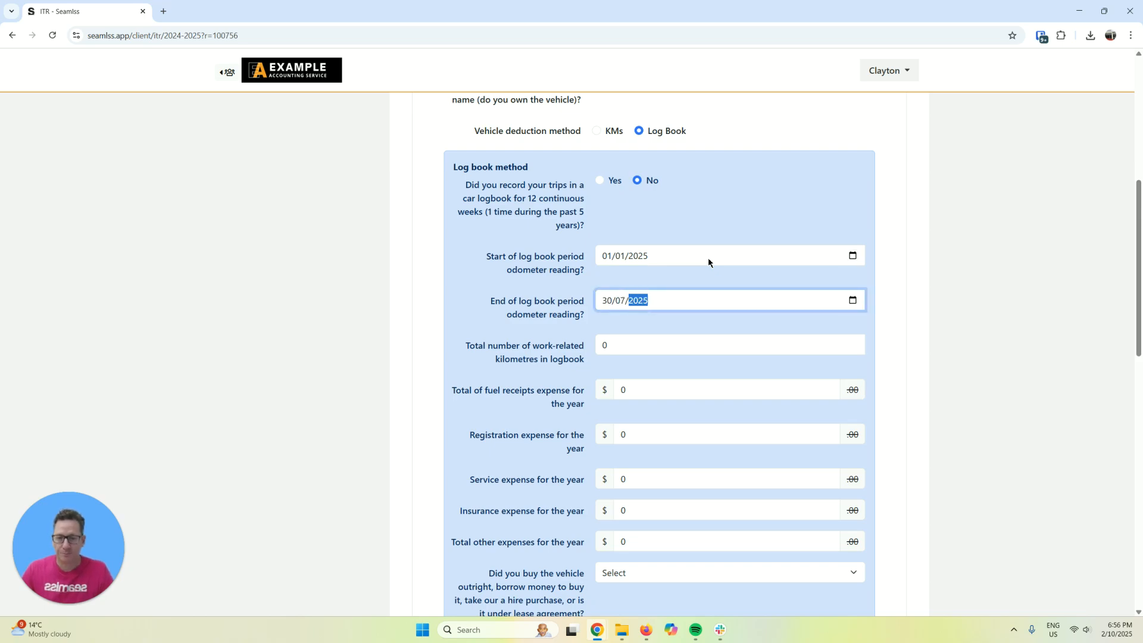
Enter 12 work-related kilometres in the logbook, with fuel receipts of $5000, registration of $5550 and service expense of $123
scroll(711, 259, "down", 1)
left_click(652, 296)
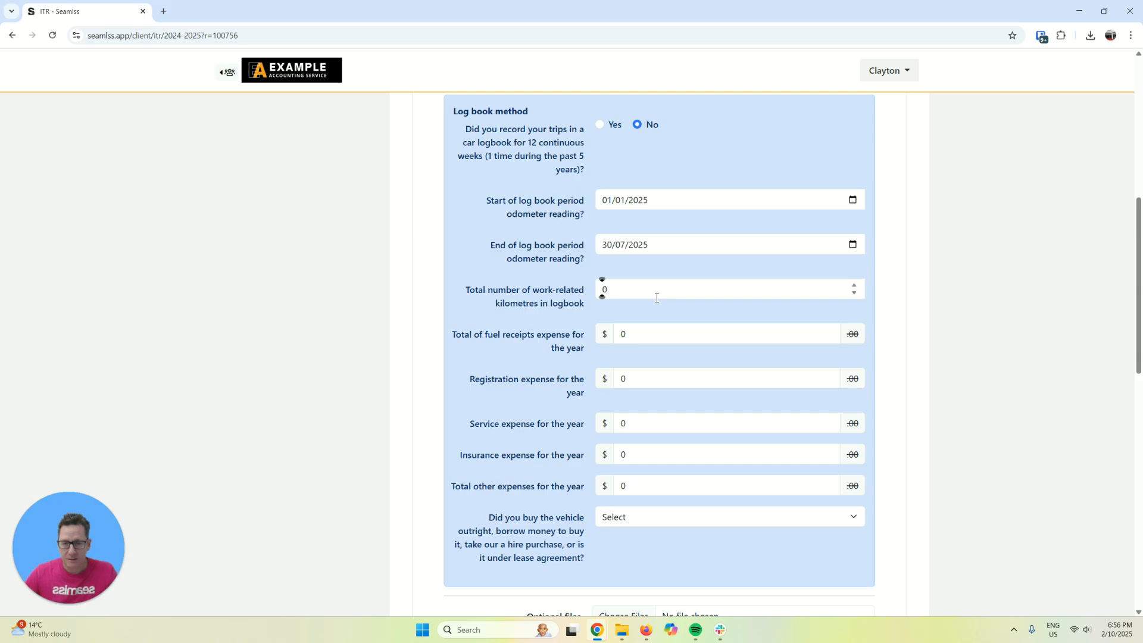
type("12")
key("Tab")
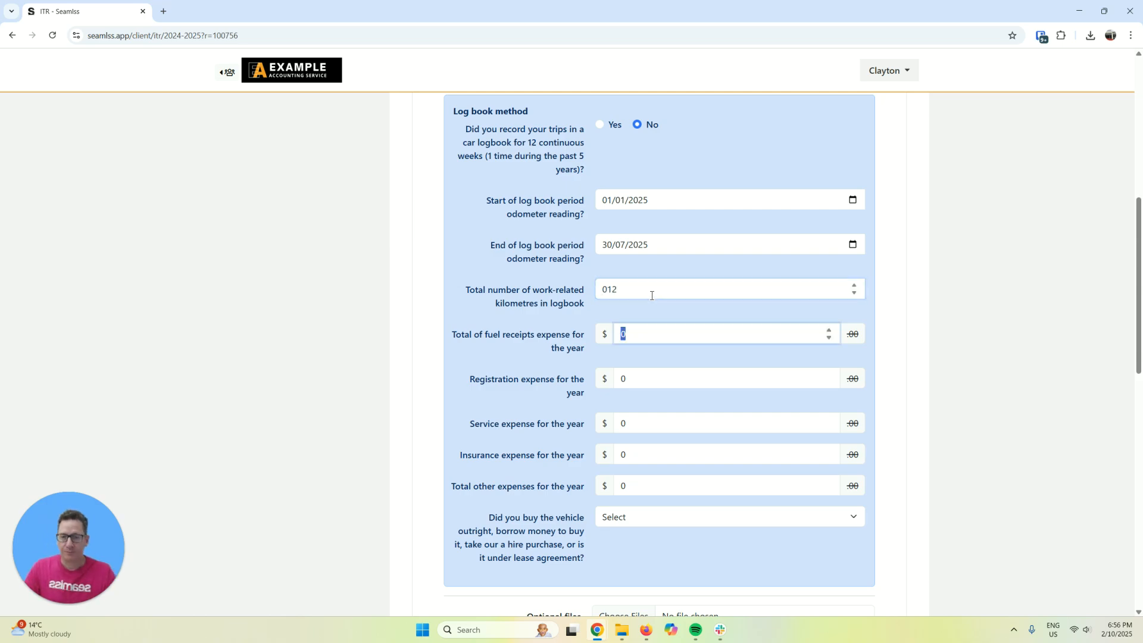
type("5000")
key("Tab")
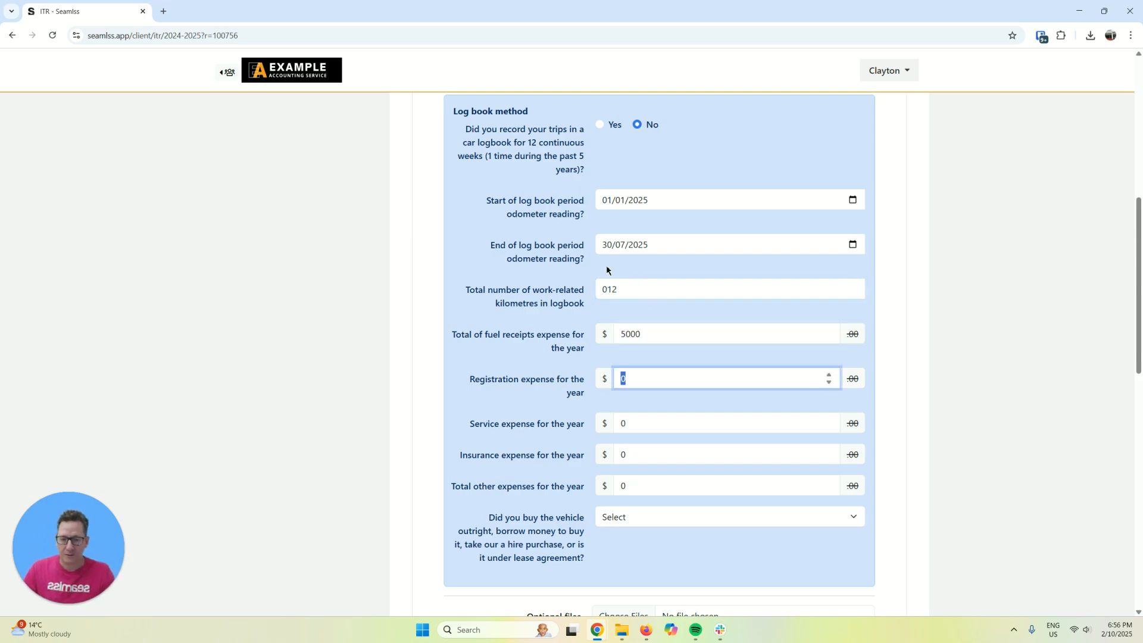
type("5550")
key("Tab")
type("123")
scroll(645, 286, "down", 3)
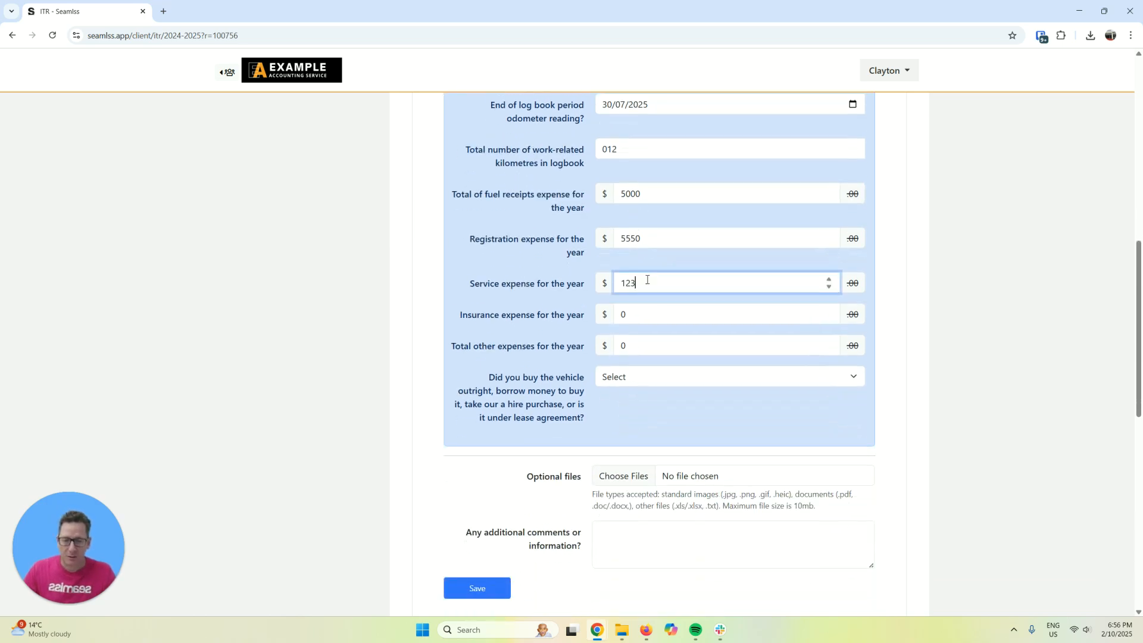
Leave the vehicle's purchase or lease arrangement unselected and attach LogBook.png to the vehicle deduction
left_click(701, 356)
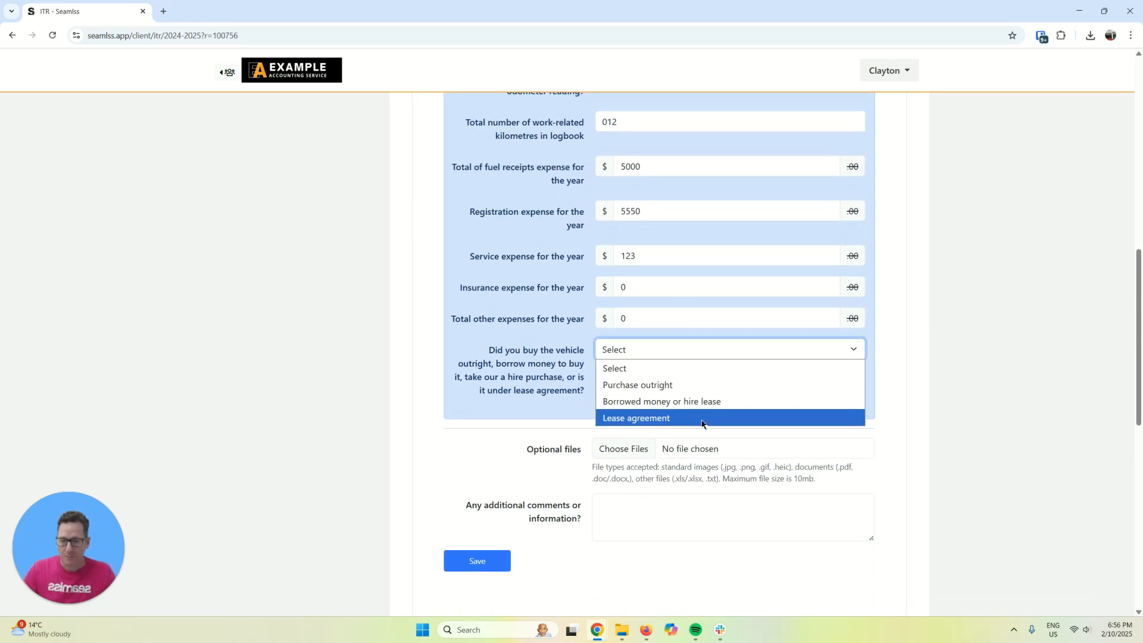
left_click(704, 364)
scroll(744, 381, "down", 2)
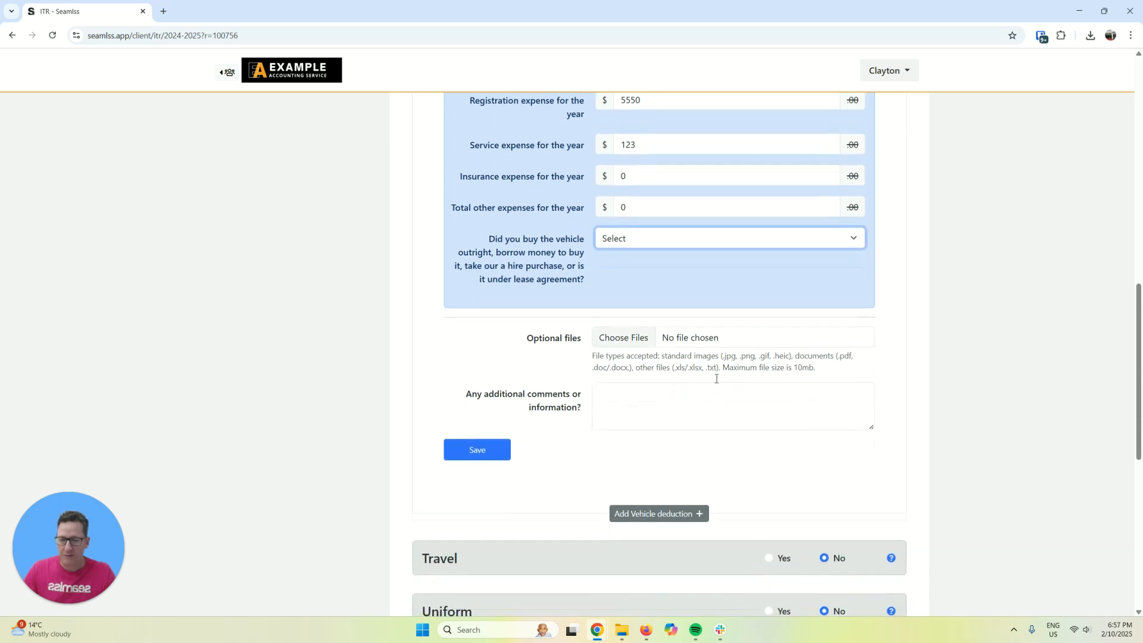
left_click(624, 337)
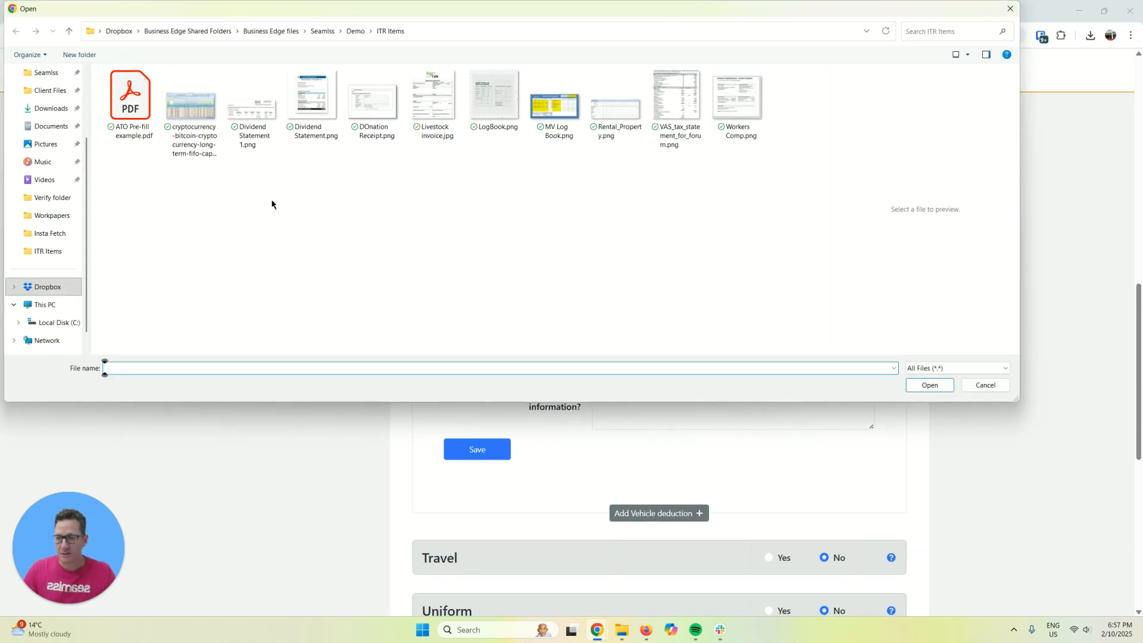
double_click(495, 95)
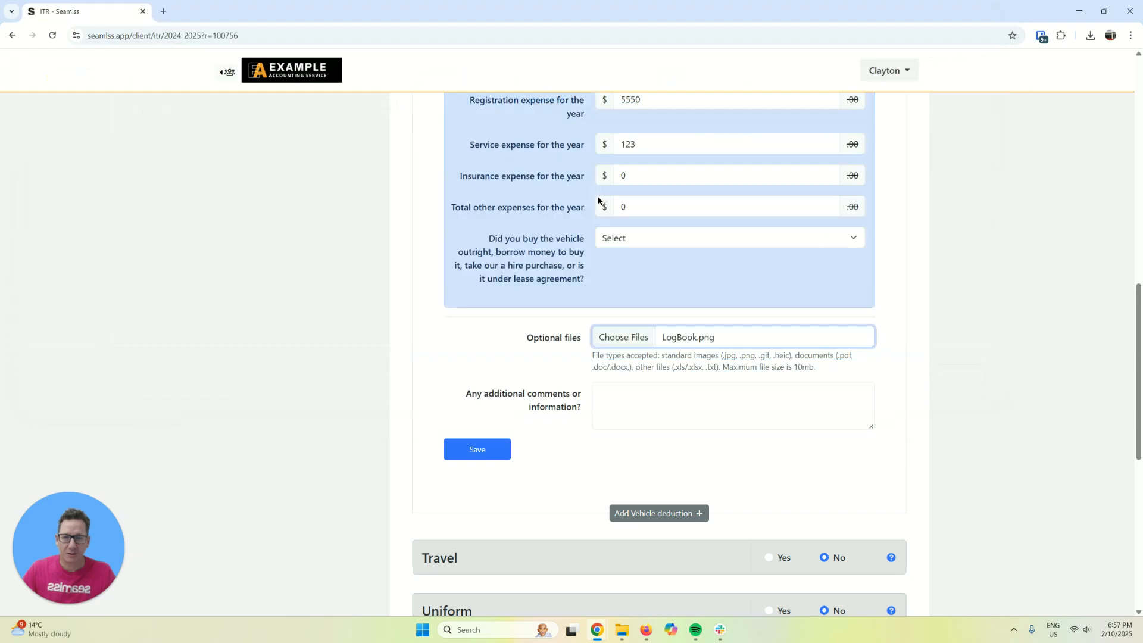
Save the vehicle deduction, and add and save a travel deduction of $250 for public transport, air travel and taxi fares
left_click(488, 456)
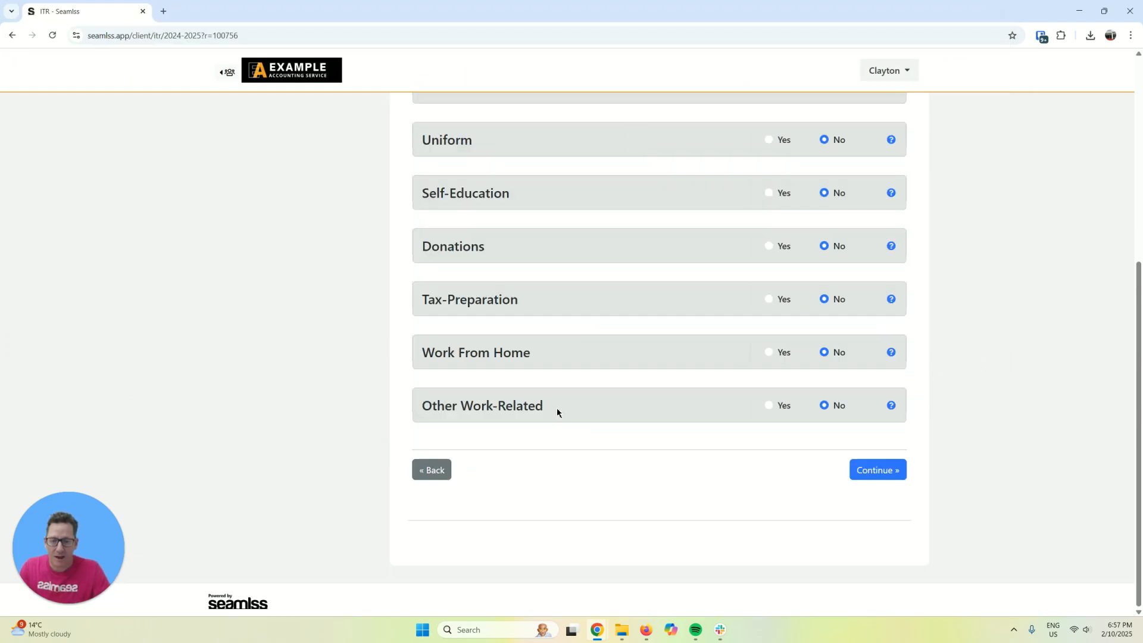
scroll(554, 414, "up", 5)
scroll(596, 416, "down", 1)
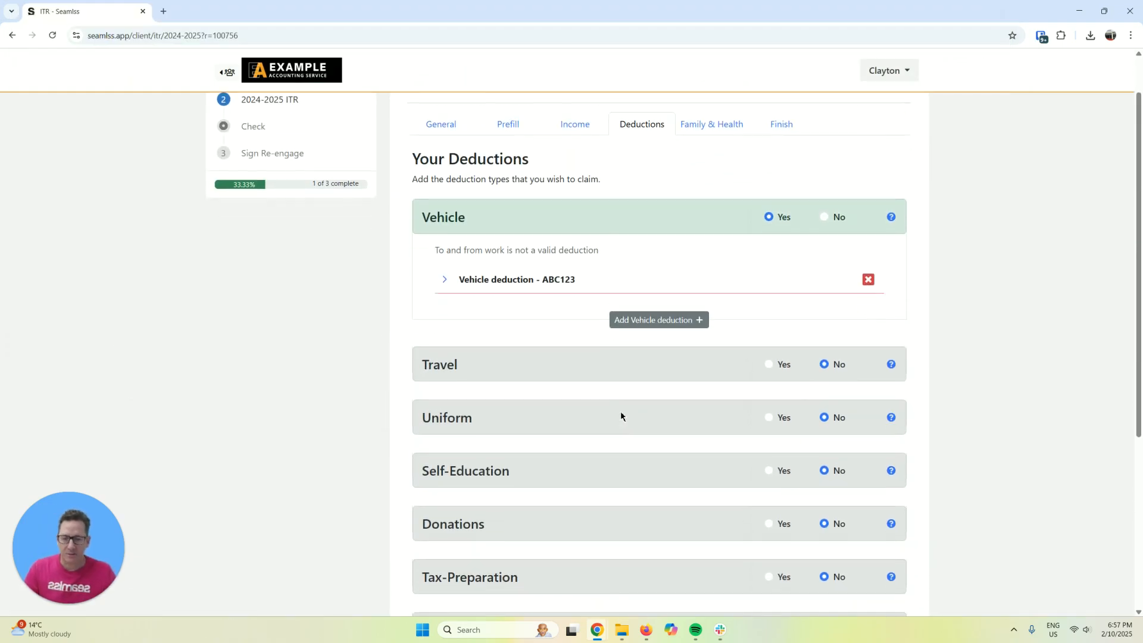
left_click(769, 364)
scroll(750, 357, "down", 3)
left_click(685, 284)
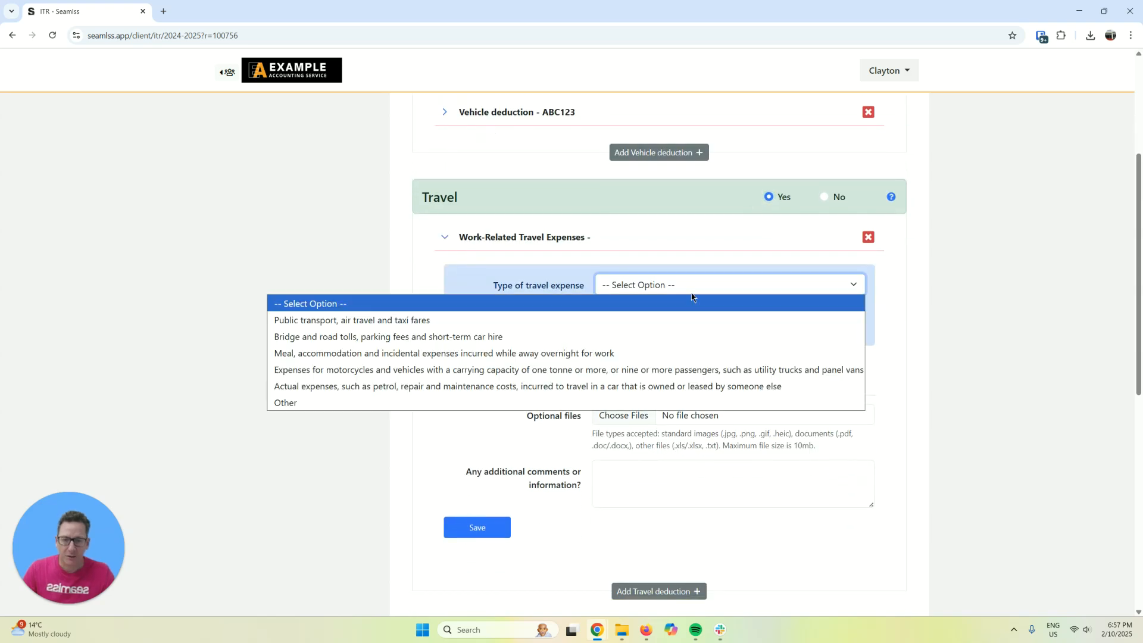
left_click(626, 320)
left_click(623, 316)
type("250")
scroll(607, 345, "down", 1)
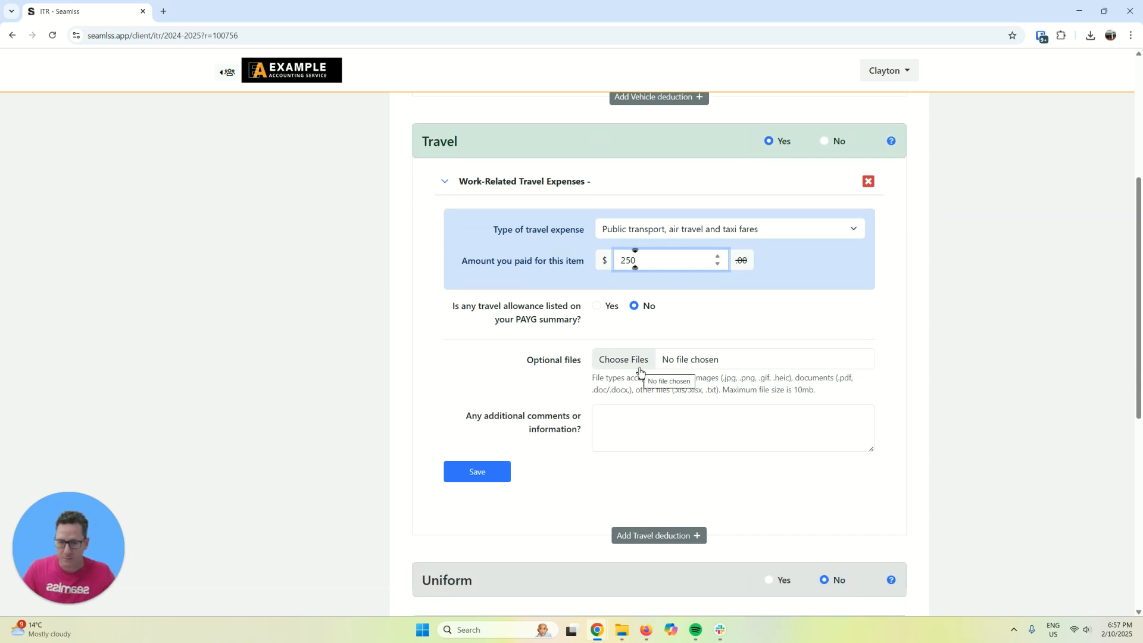
left_click(497, 473)
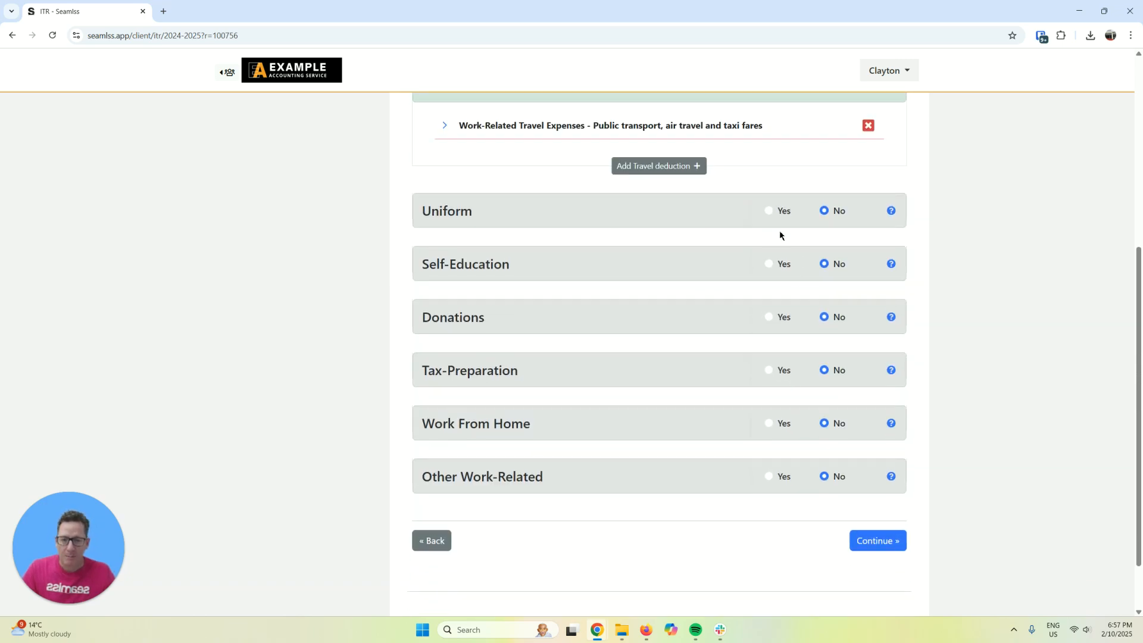
Leave Uniform unclaimed and claim Self-Education, giving "Maintains or improves a skill or specific knowledge" as the reason for the education
left_click(769, 210)
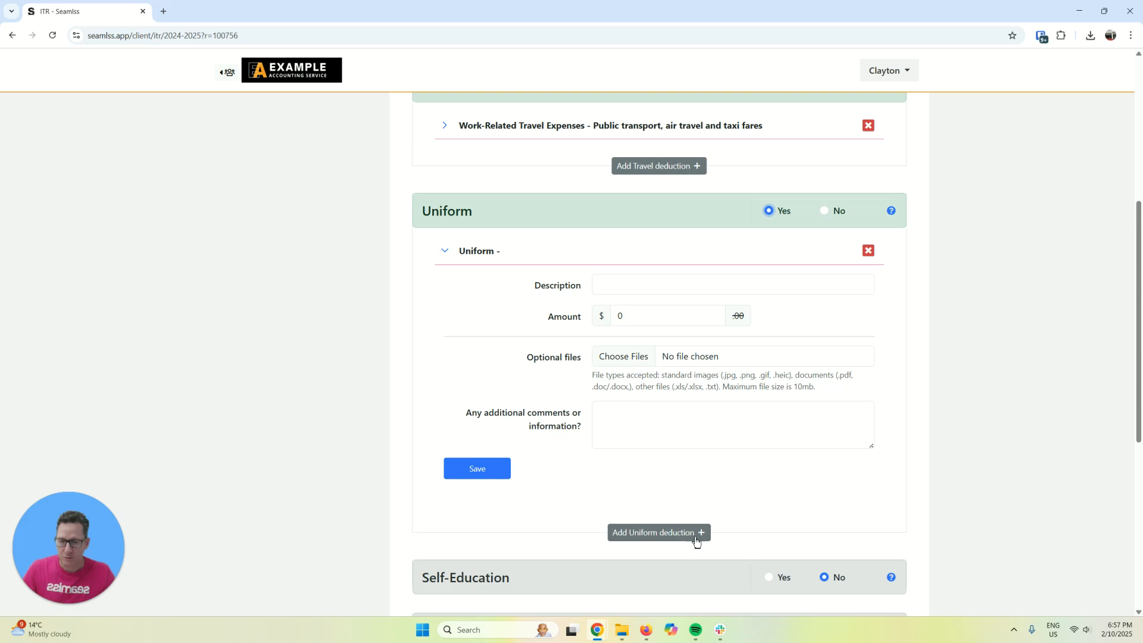
left_click(825, 210)
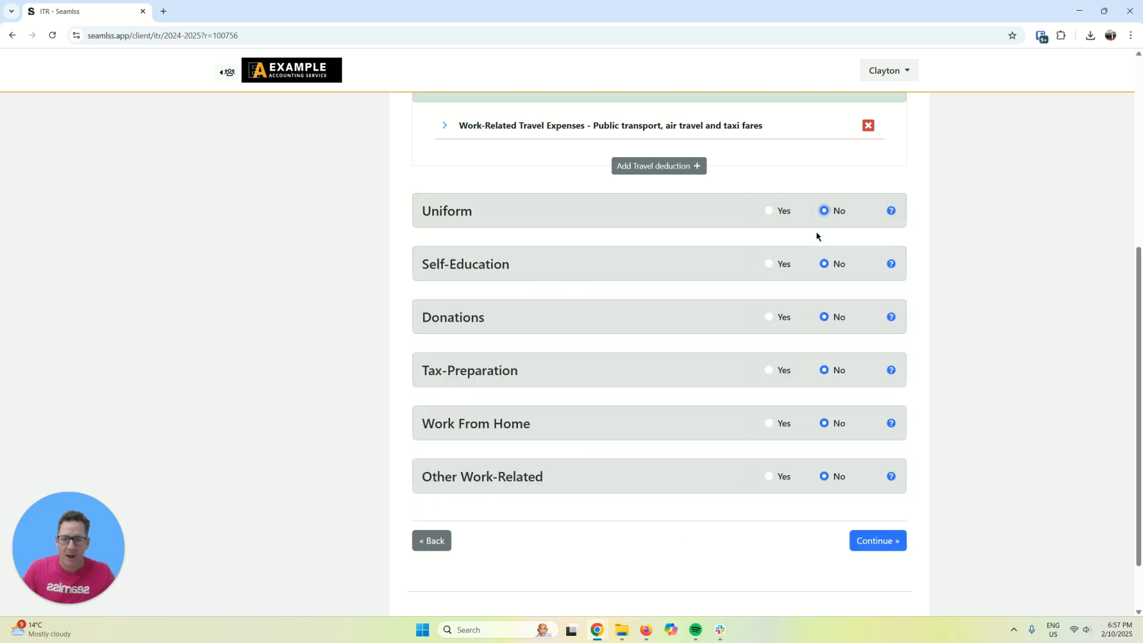
left_click(769, 263)
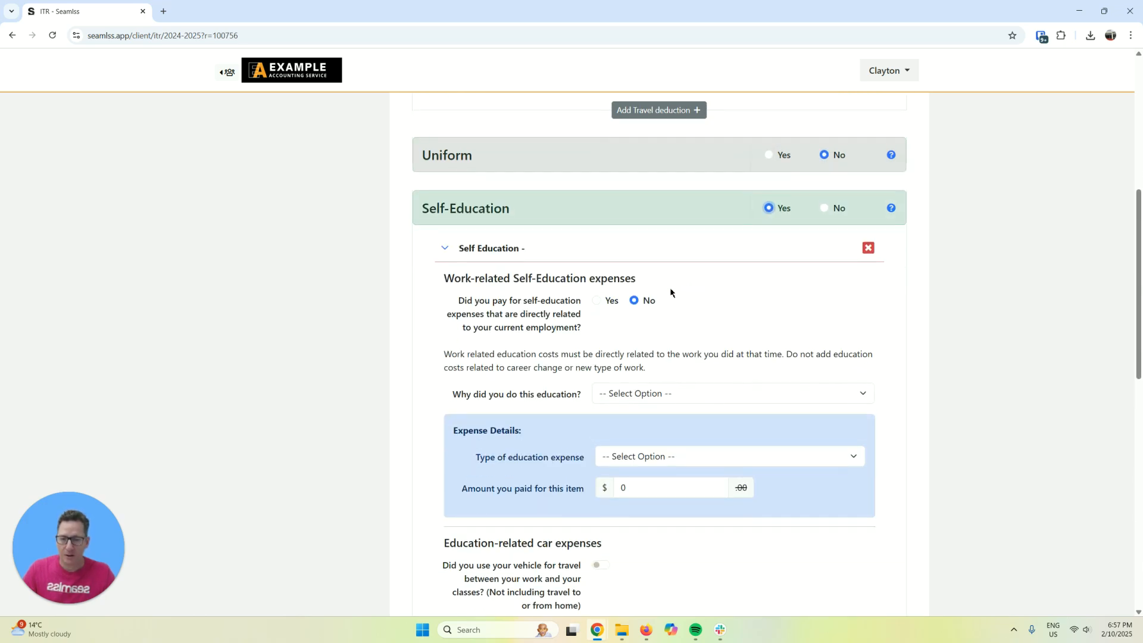
left_click(653, 337)
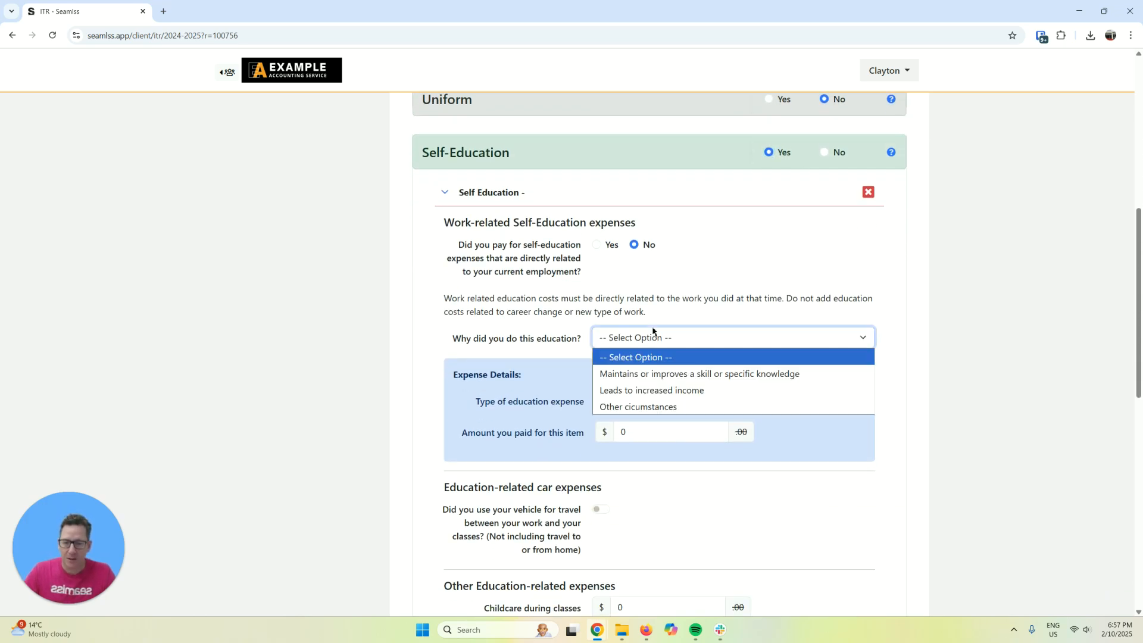
left_click(677, 376)
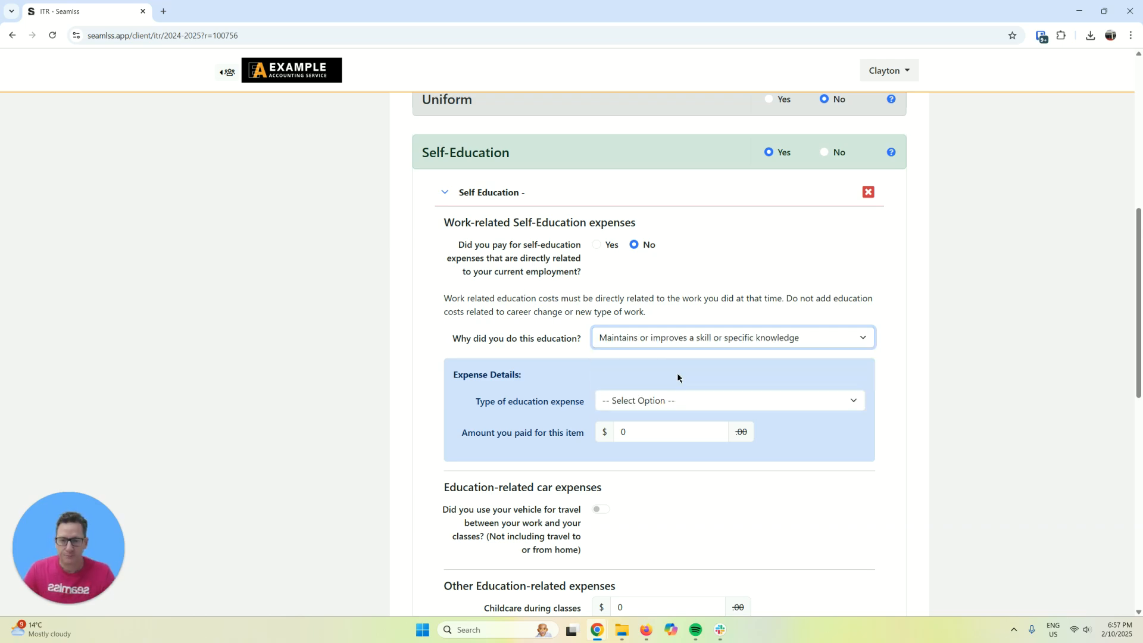
Set the self-education expense type to Education Fees with an amount paid of $2500
left_click(659, 402)
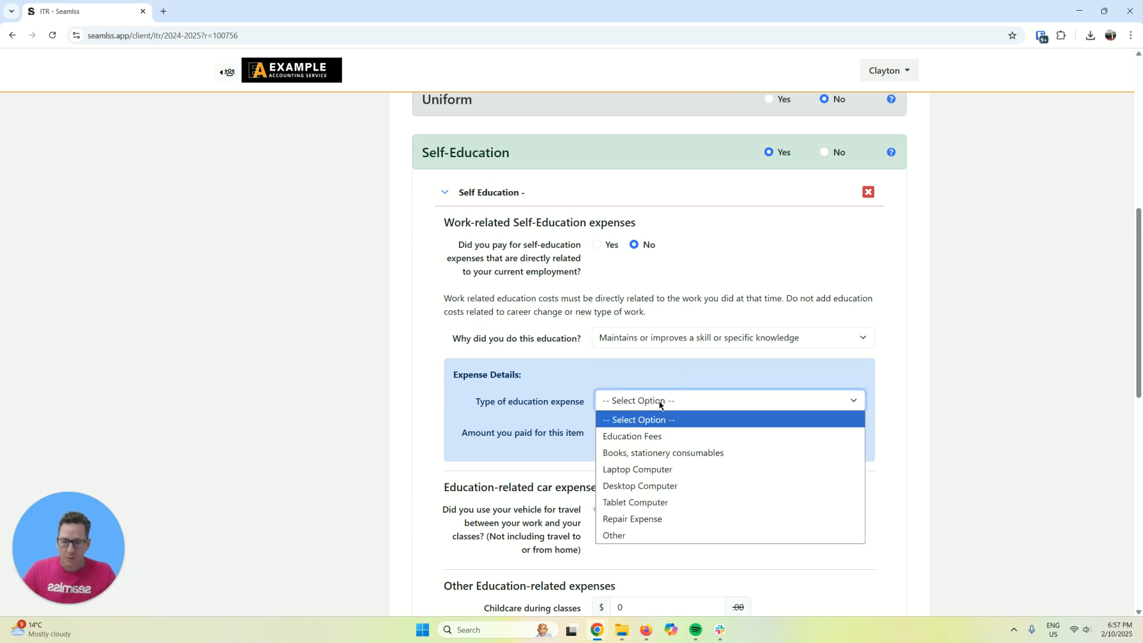
left_click(666, 443)
left_click(565, 436)
type("2500")
Preview the education-related car expense fields, leave that option off and save the self-education deduction
scroll(674, 470, "down", 3)
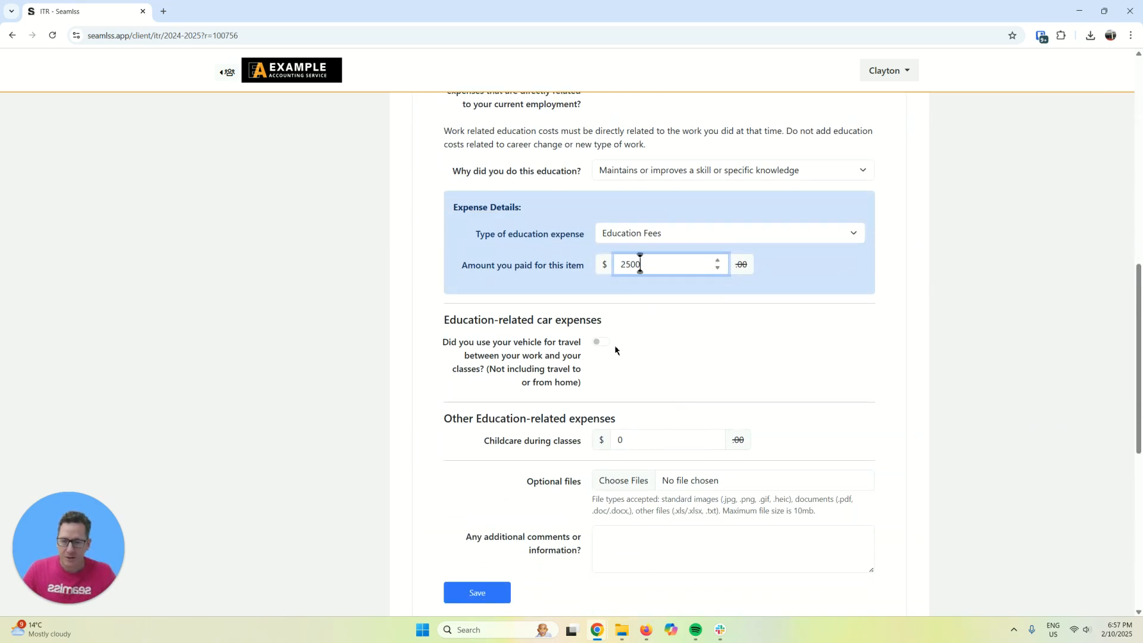
left_click(599, 343)
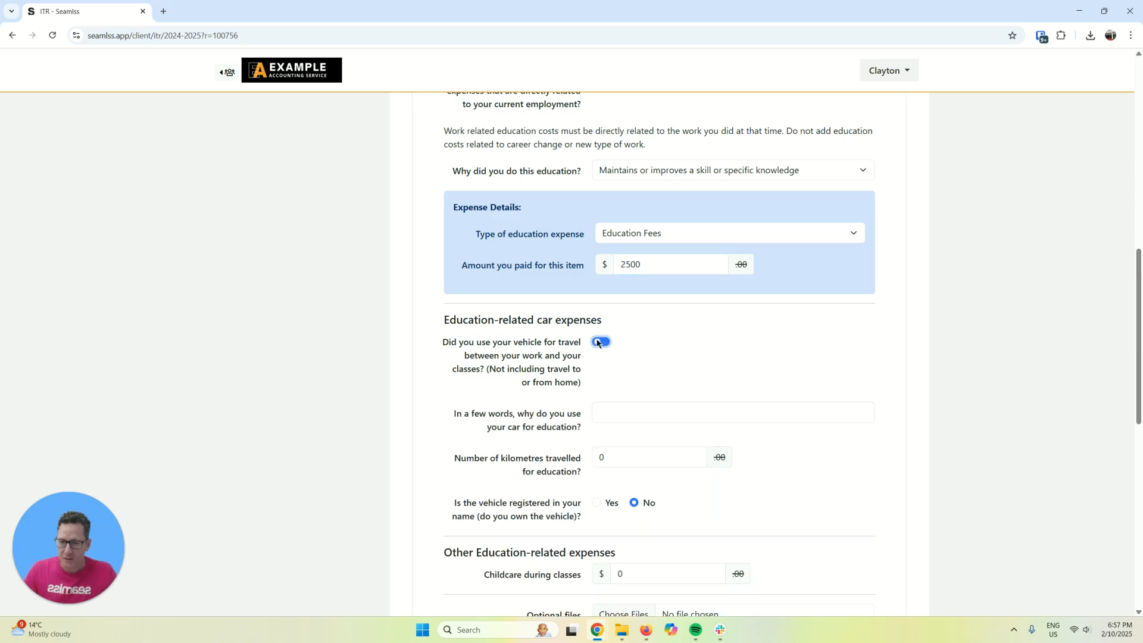
left_click(599, 344)
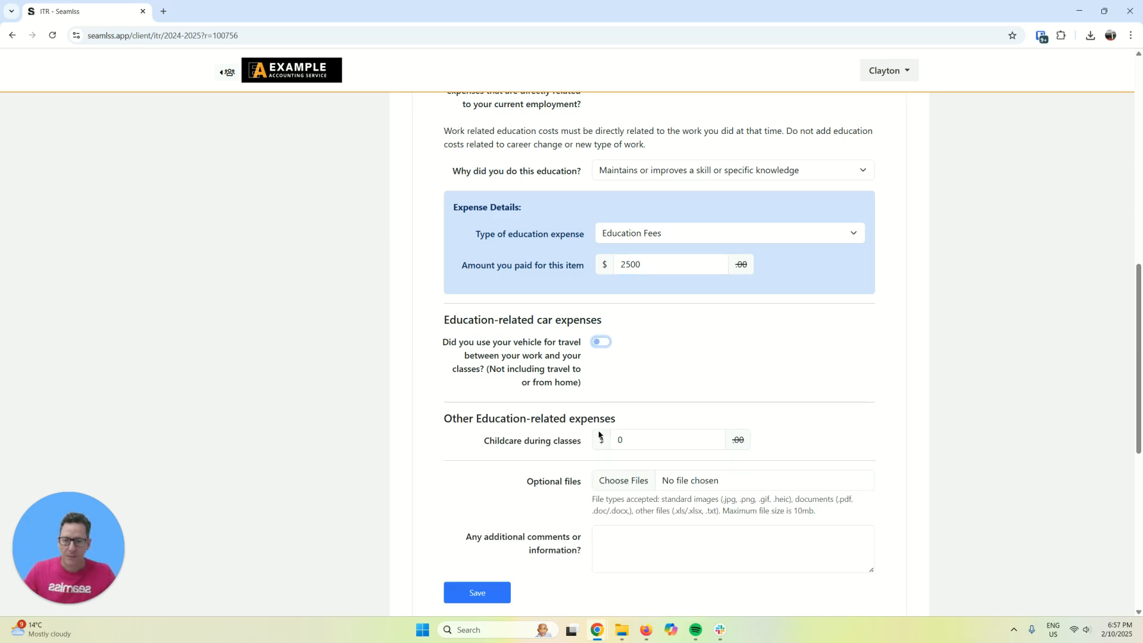
scroll(626, 441, "down", 2)
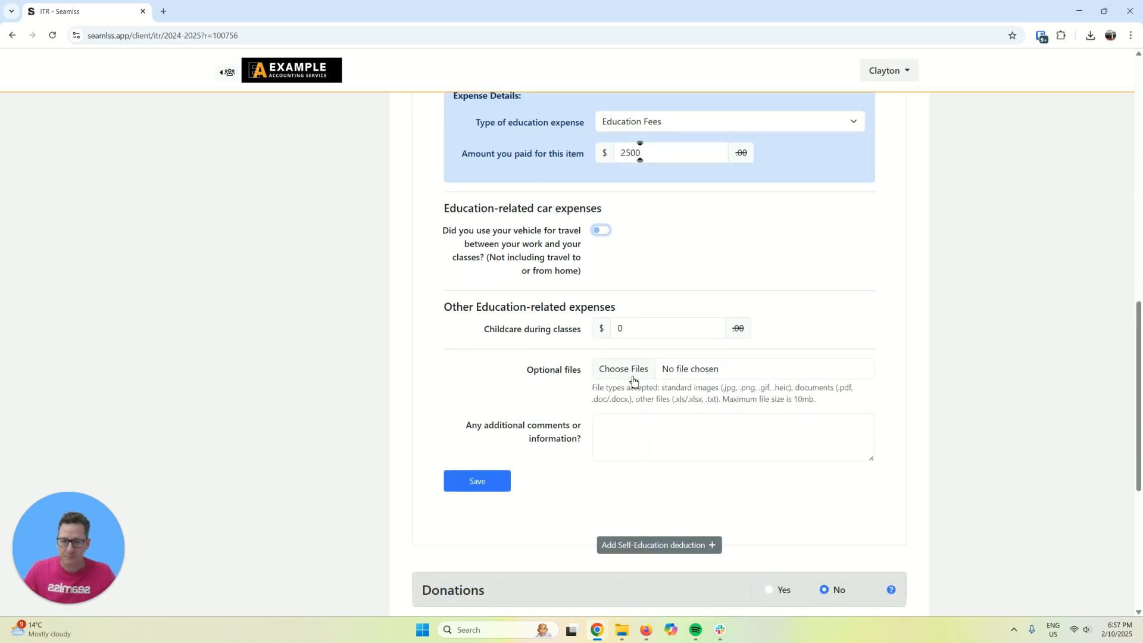
left_click(500, 490)
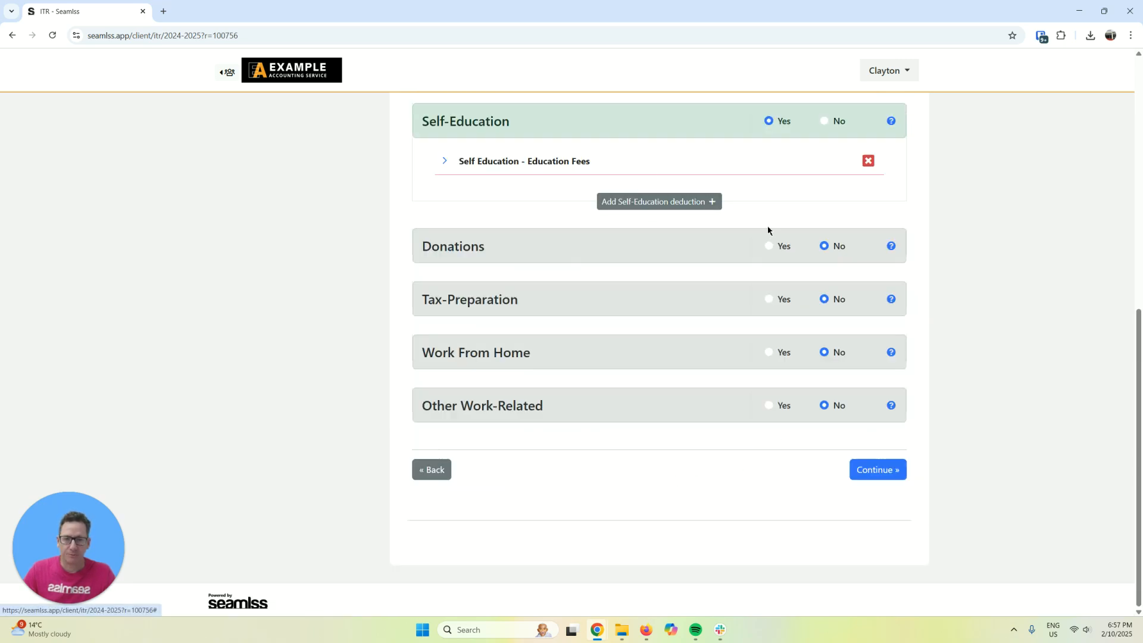
Preview the Donations and Tax-Preparation deduction fields, setting both sections back to No
left_click(769, 246)
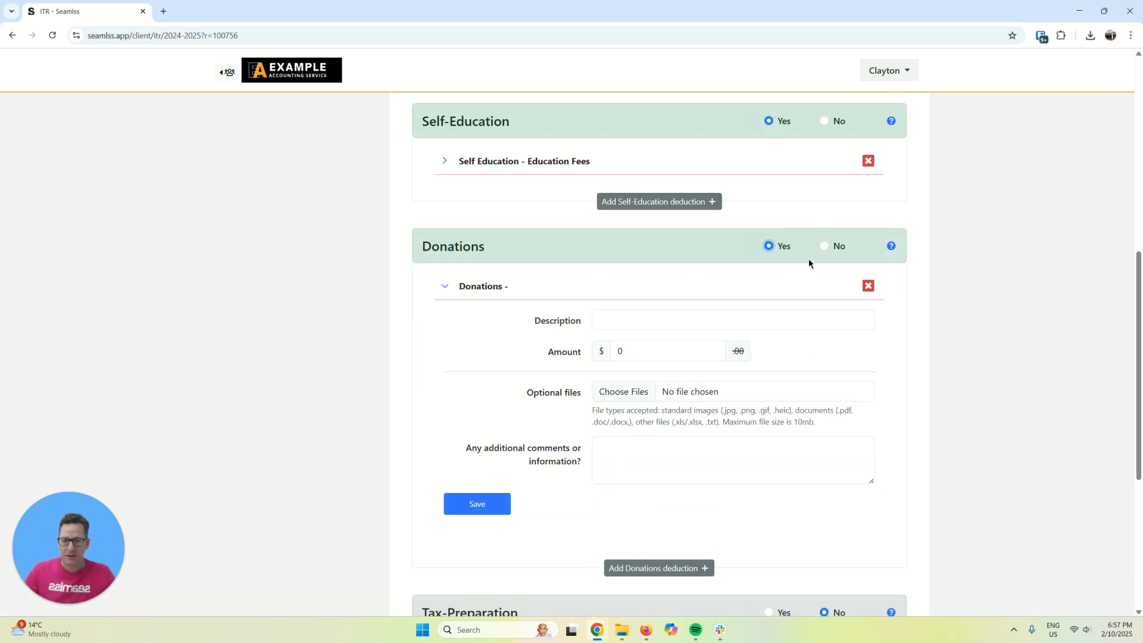
left_click(825, 247)
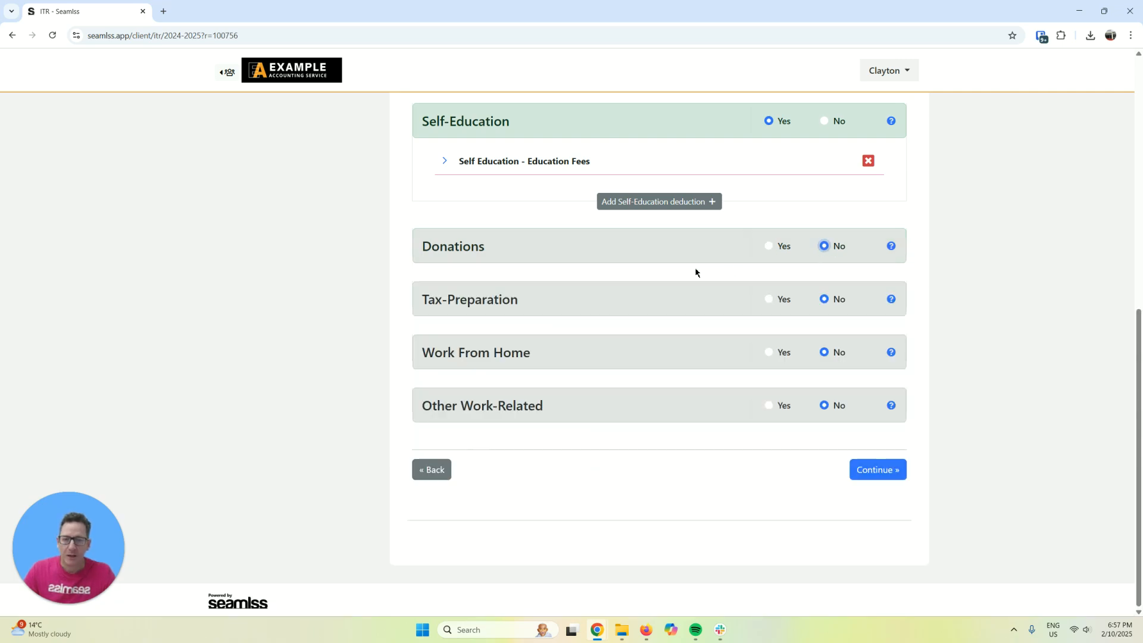
left_click(769, 299)
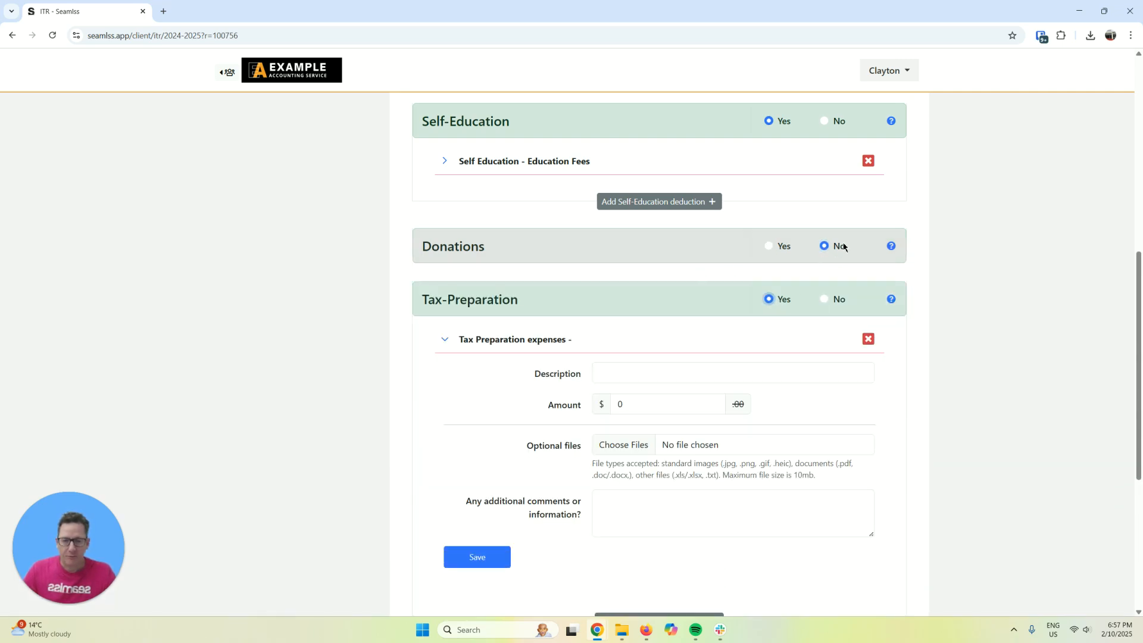
left_click(825, 299)
Claim Work From Home under the Fixed Rate method with Timesheets as evidence and 345 total hours, and review the workspace questions
left_click(769, 352)
scroll(744, 305, "down", 1)
scroll(745, 304, "down", 2)
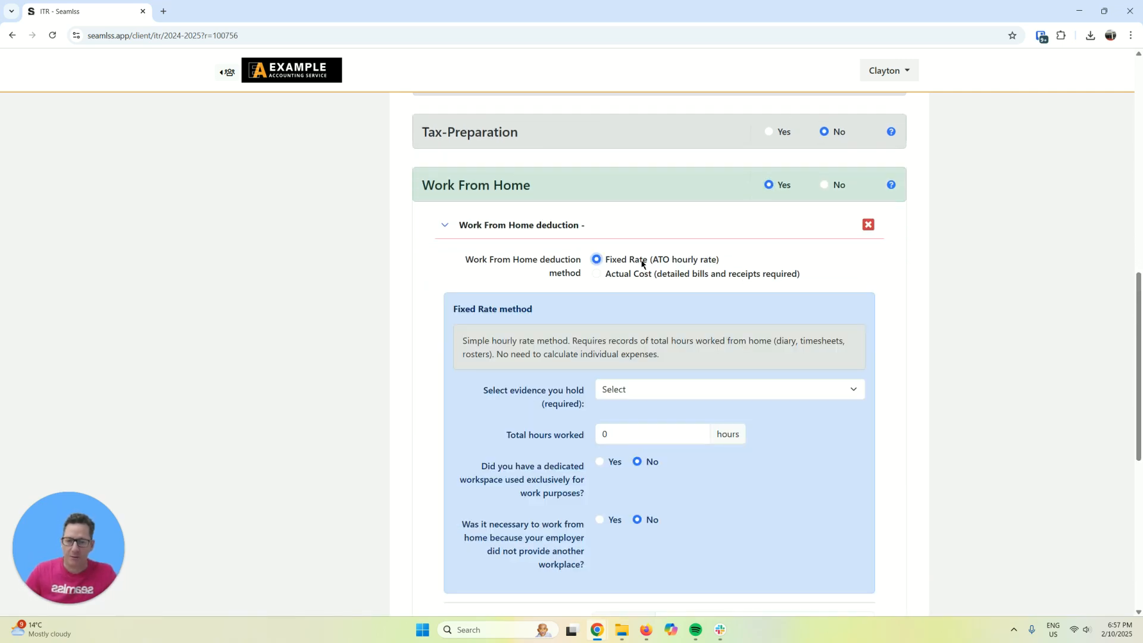
scroll(642, 263, "down", 1)
left_click(654, 333)
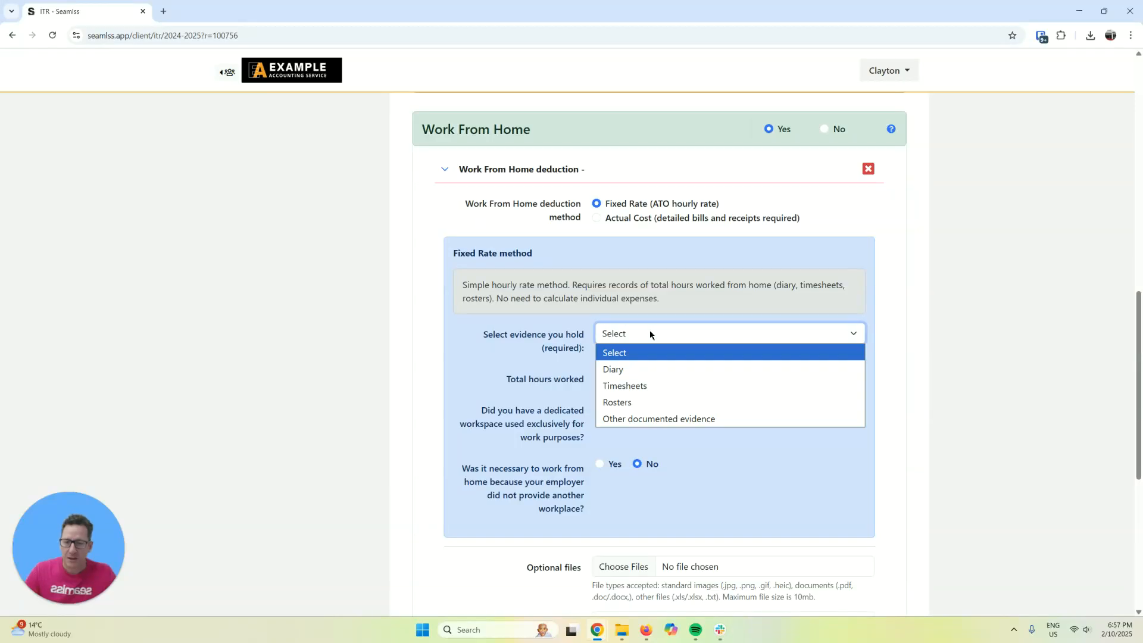
left_click(653, 386)
left_click(605, 378)
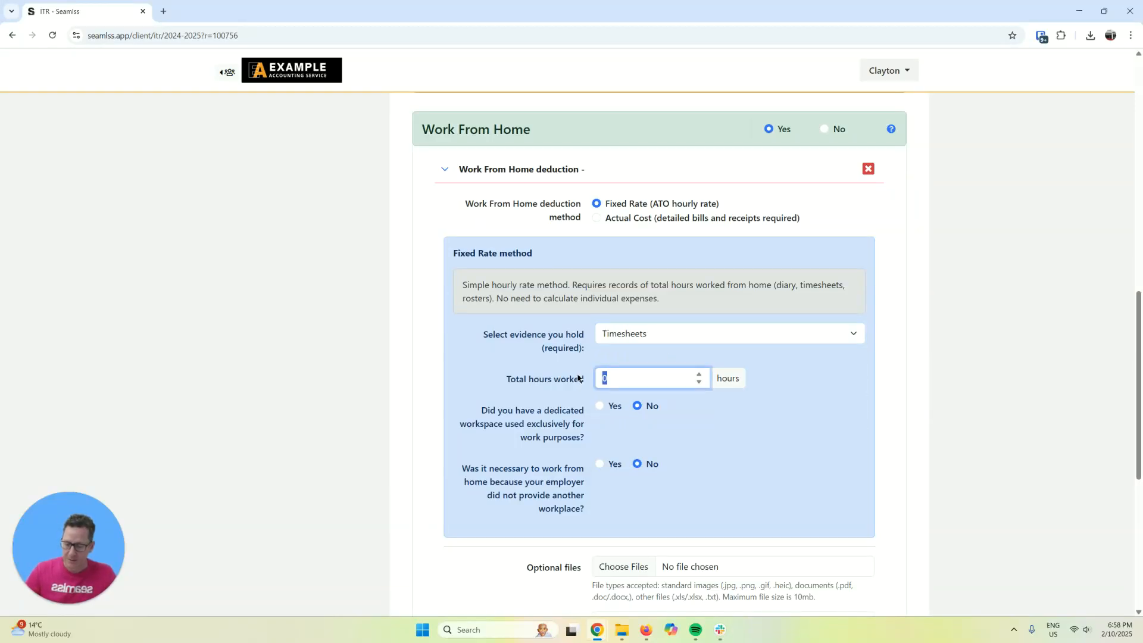
type("345")
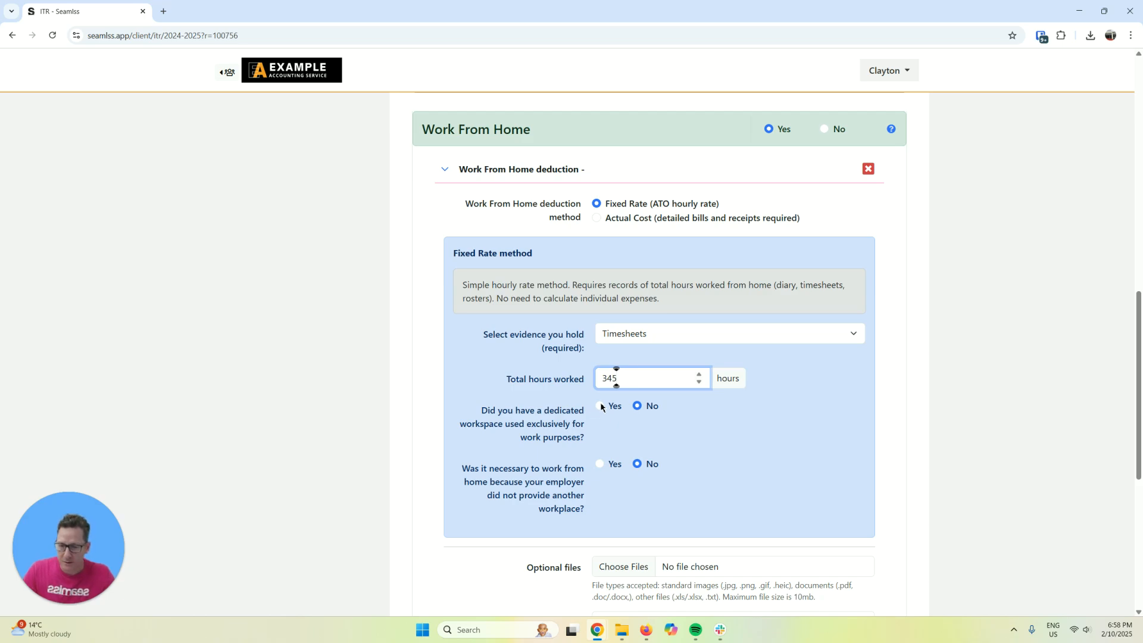
left_click_drag(491, 413, 610, 508)
left_click(631, 486)
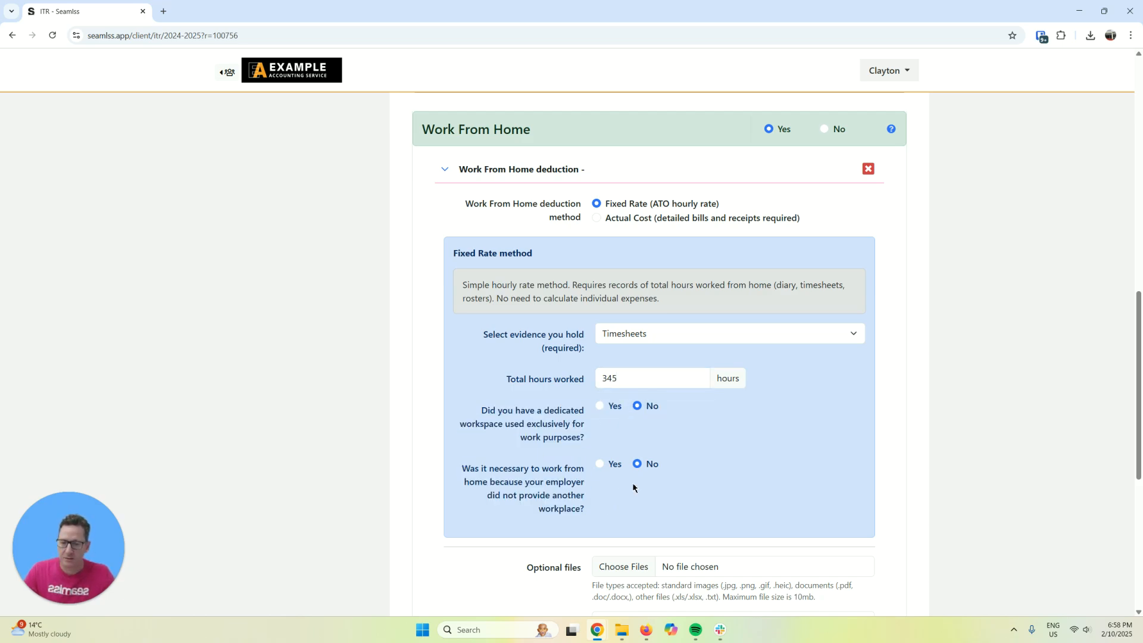
scroll(634, 488, "down", 1)
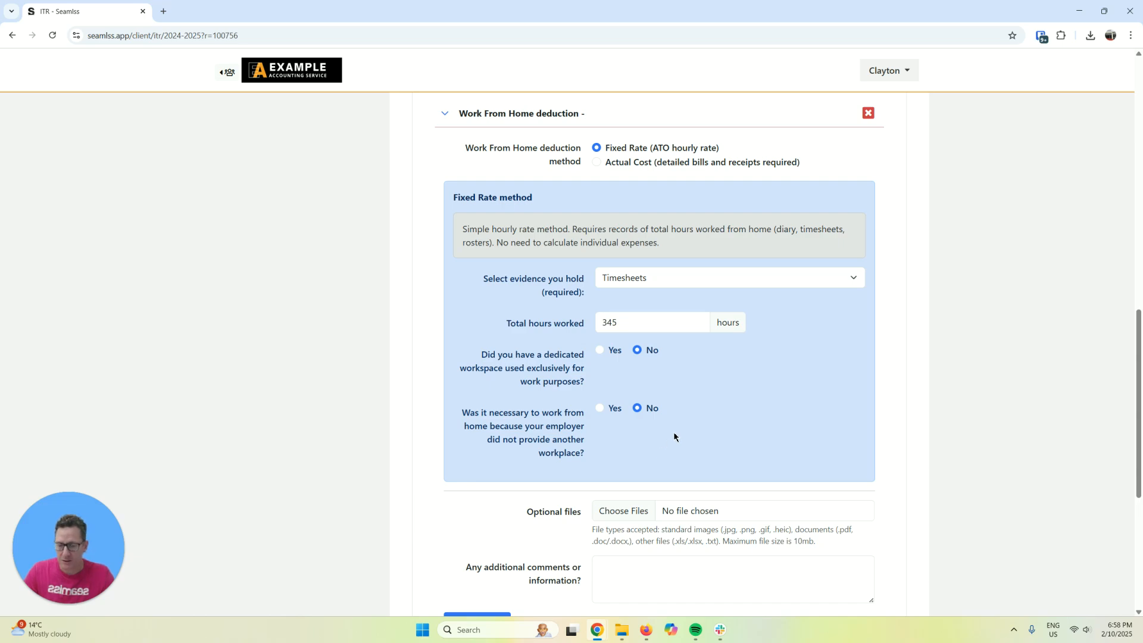
scroll(691, 390, "down", 2)
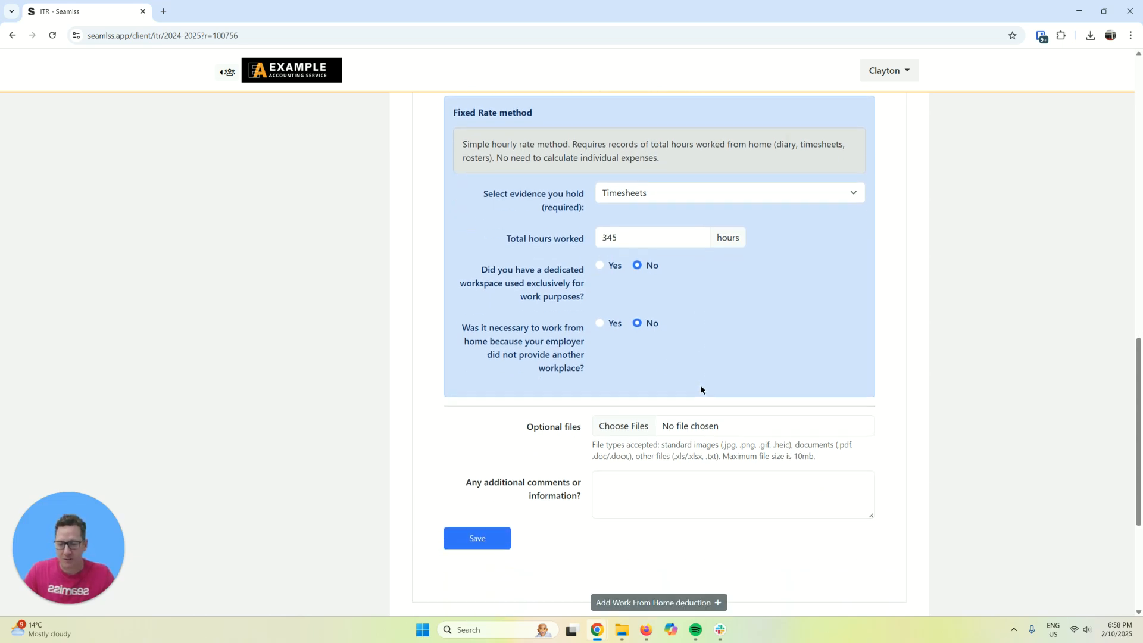
Switch the Work From Home deduction to the Actual Cost method, review its required documentation and save the deduction
scroll(689, 202, "up", 1)
scroll(687, 201, "up", 2)
left_click(666, 163)
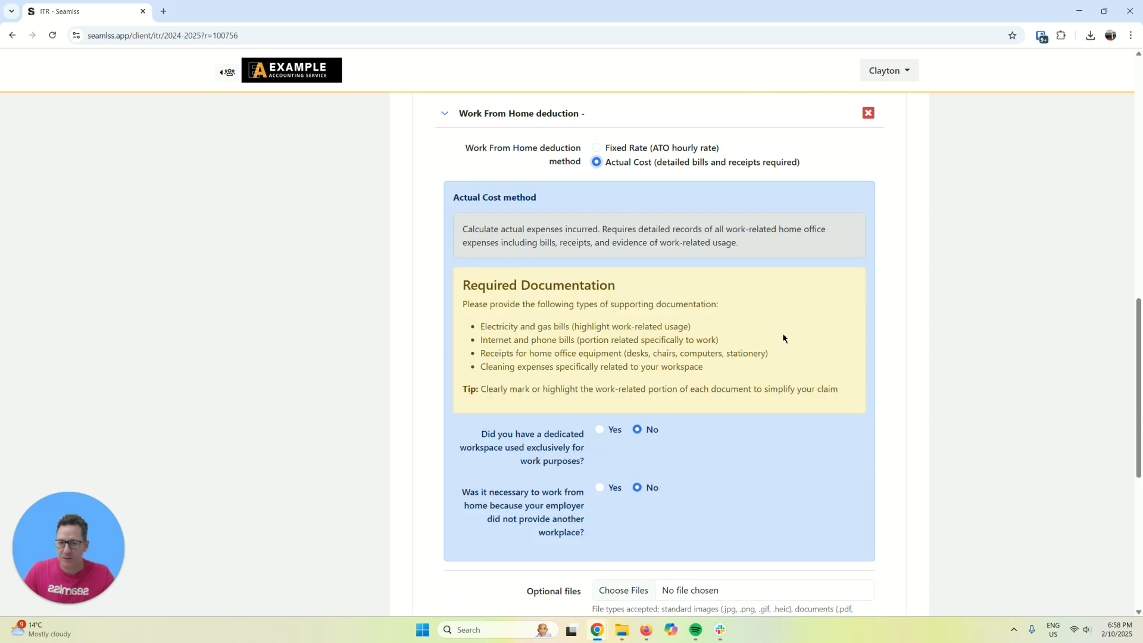
left_click_drag(549, 229, 784, 405)
left_click(795, 399)
scroll(789, 393, "down", 3)
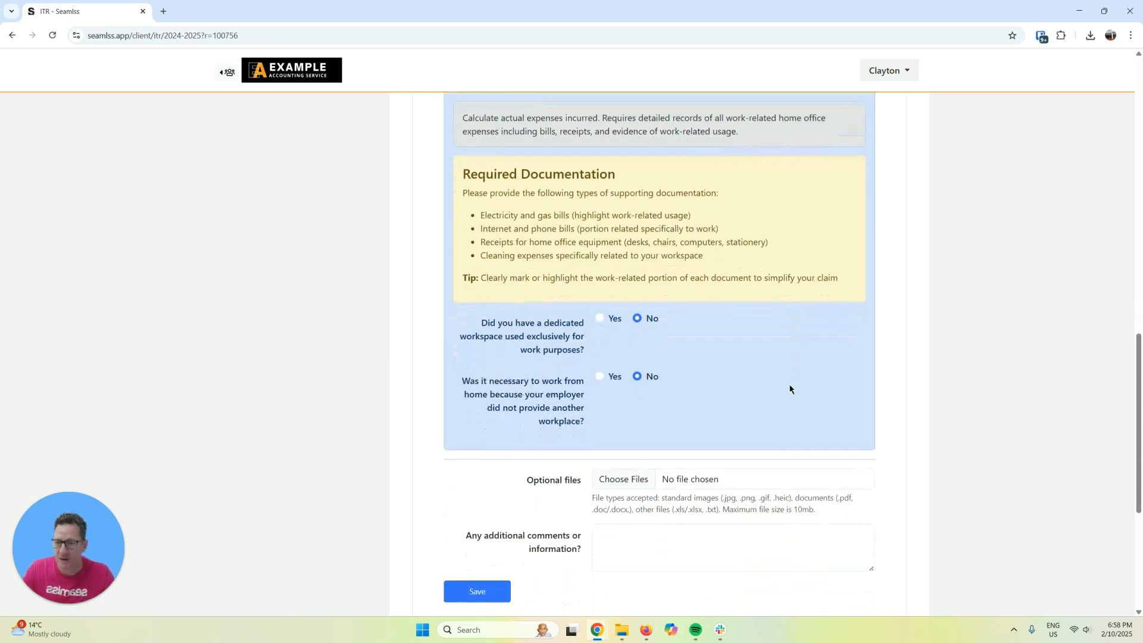
left_click(505, 480)
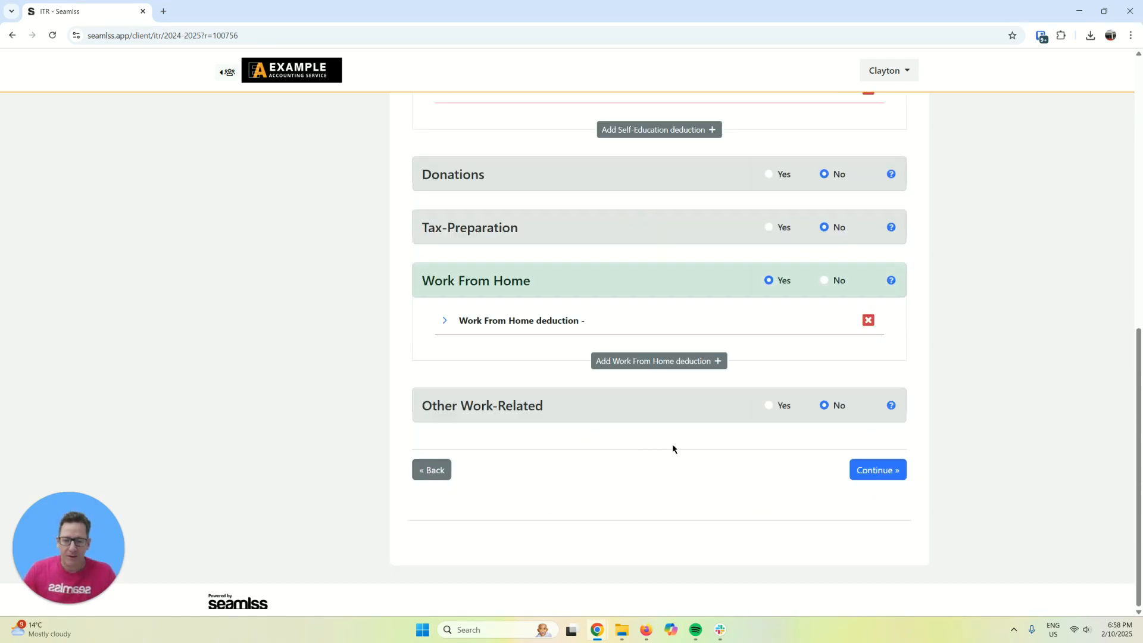
Enable Other Work-Related deductions, review the expense fields without filling them and continue to the Family & Health section
left_click(769, 405)
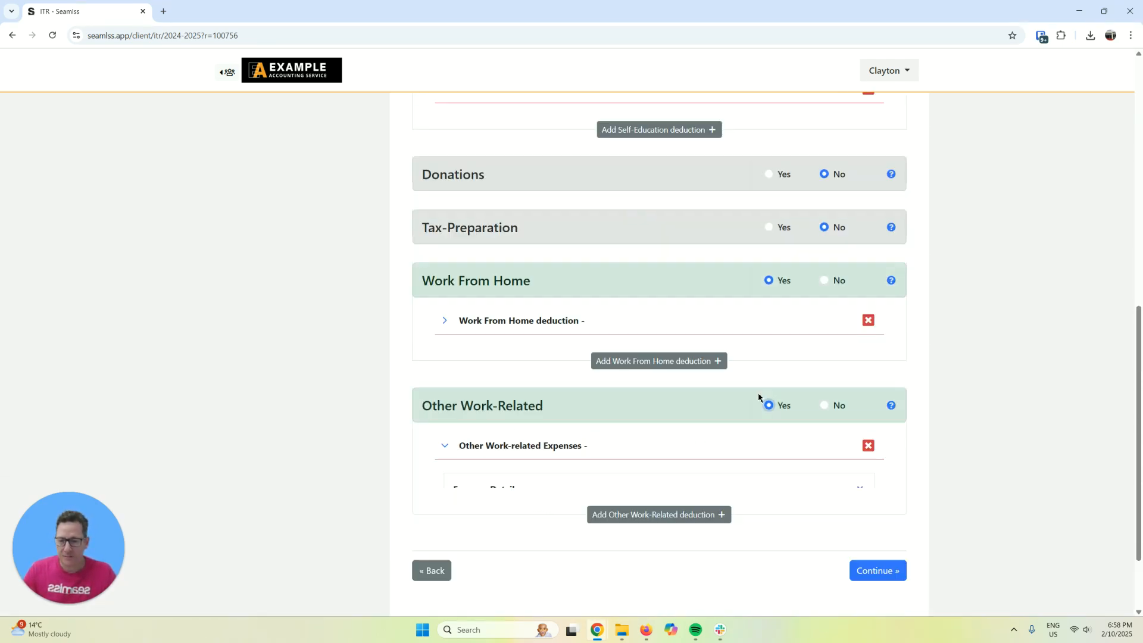
scroll(751, 390, "down", 1)
scroll(752, 387, "down", 3)
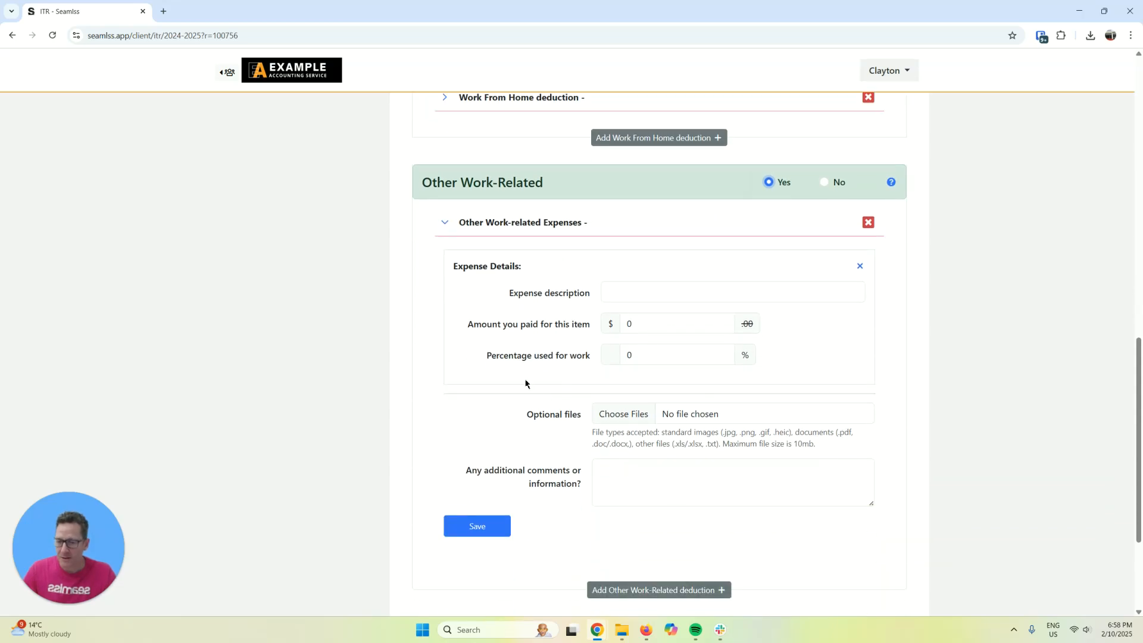
scroll(524, 393, "down", 2)
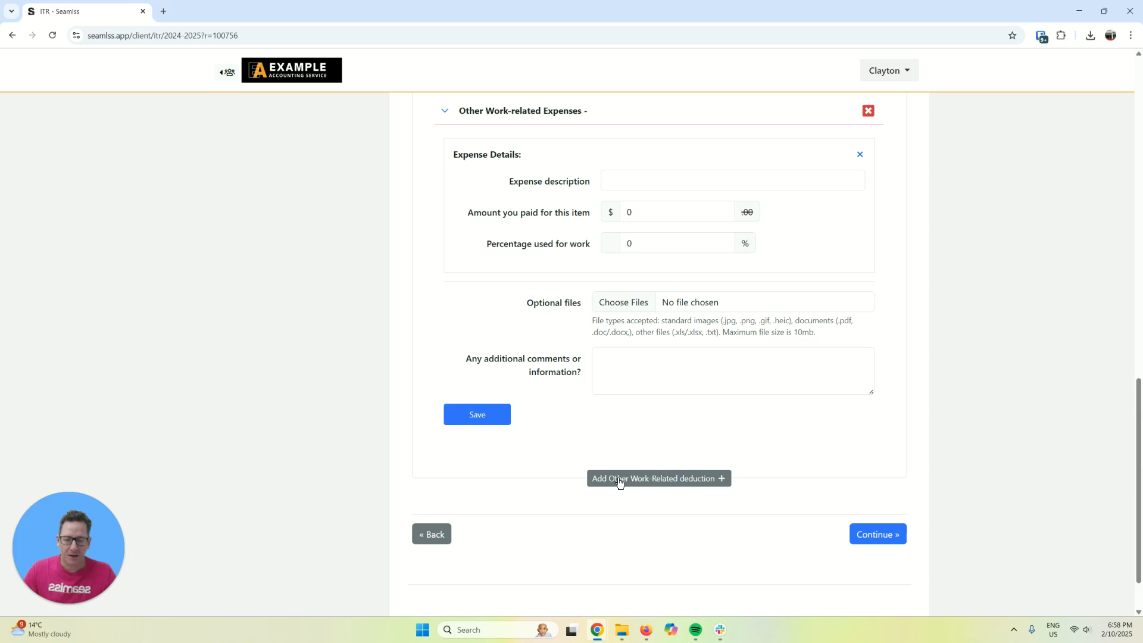
left_click(881, 539)
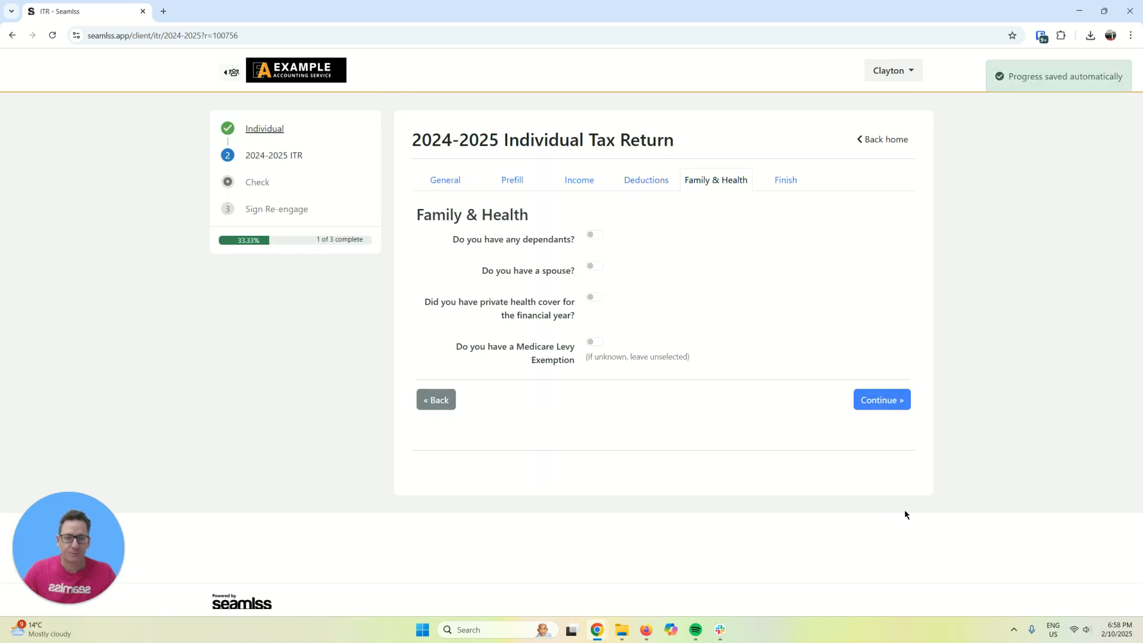
Declare 5 dependants and indicate that the client has a spouse
left_click(593, 236)
left_click_drag(617, 271, 548, 272)
type("5")
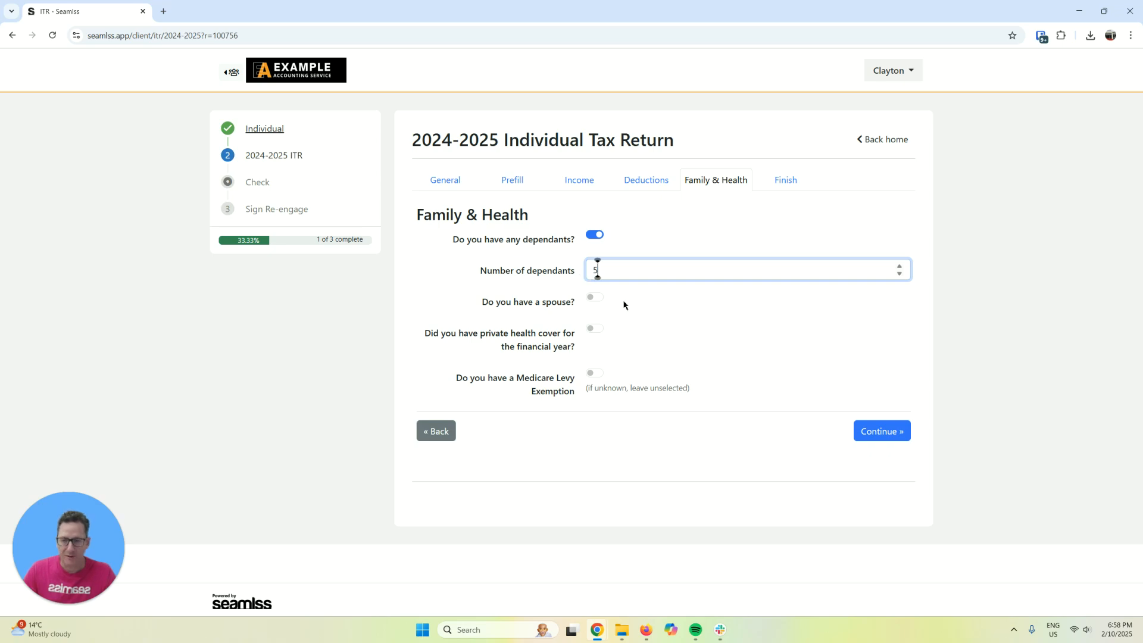
left_click(594, 298)
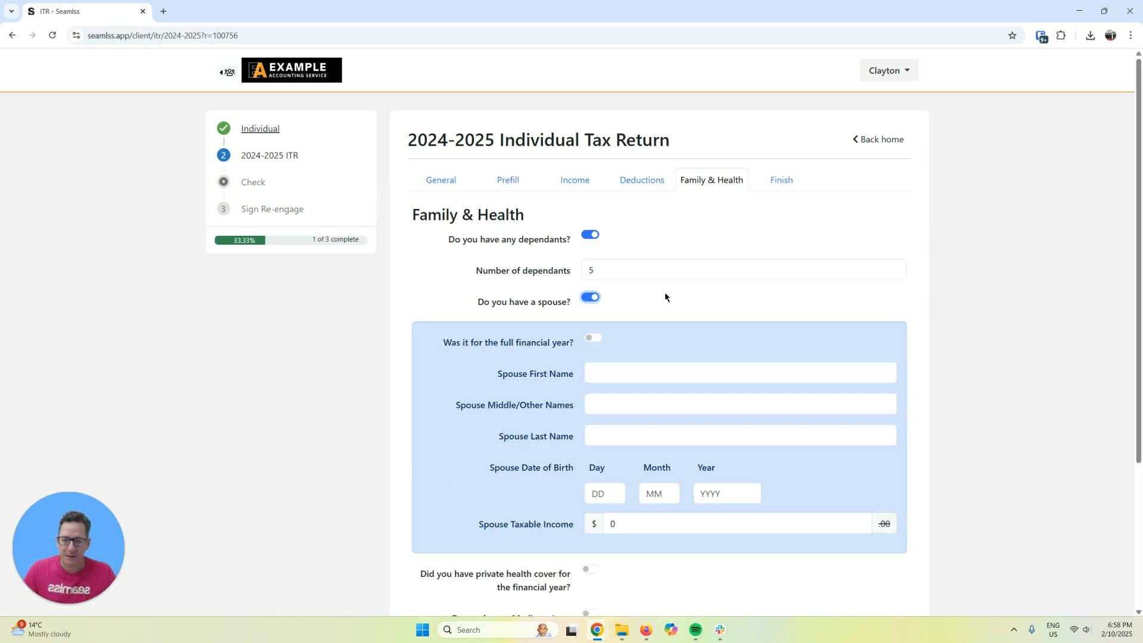
Try the spouse's full financial year option, then change the answer to indicate that the client has no spouse
left_click(598, 338)
left_click(597, 338)
left_click(593, 297)
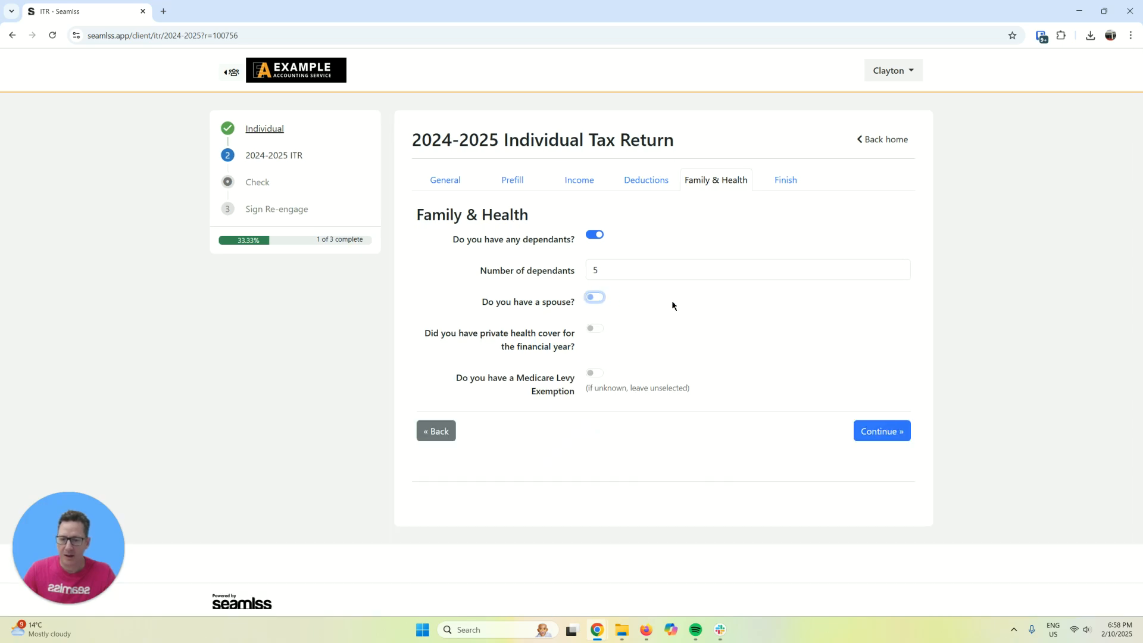
Declare private health cover for the financial year and review its full-year and rebate category options without selecting any
left_click(592, 331)
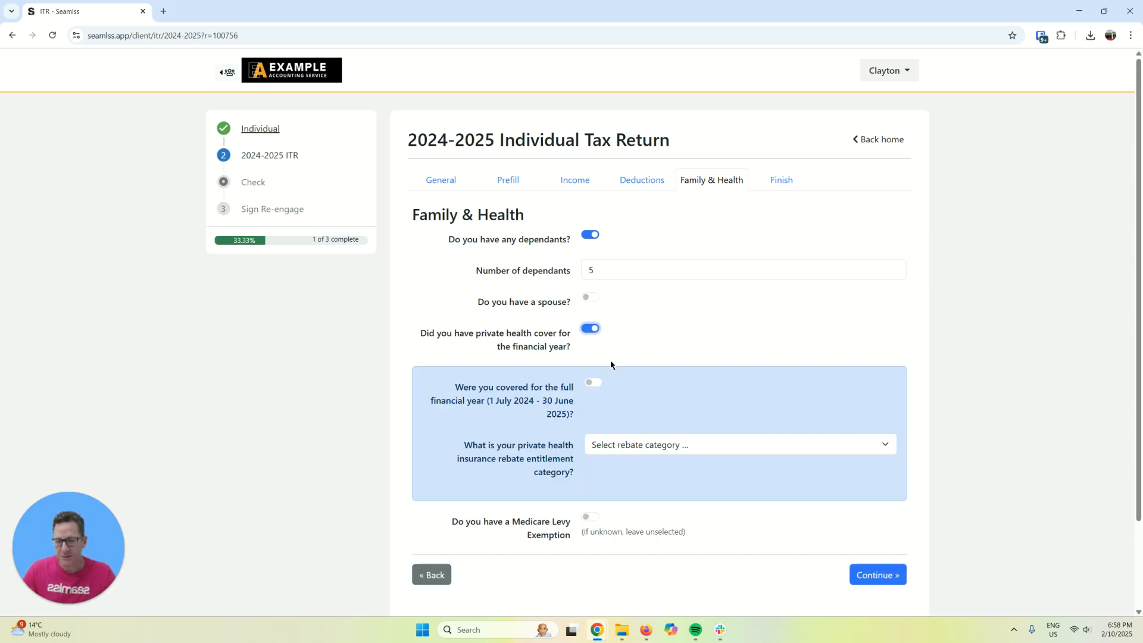
left_click(644, 450)
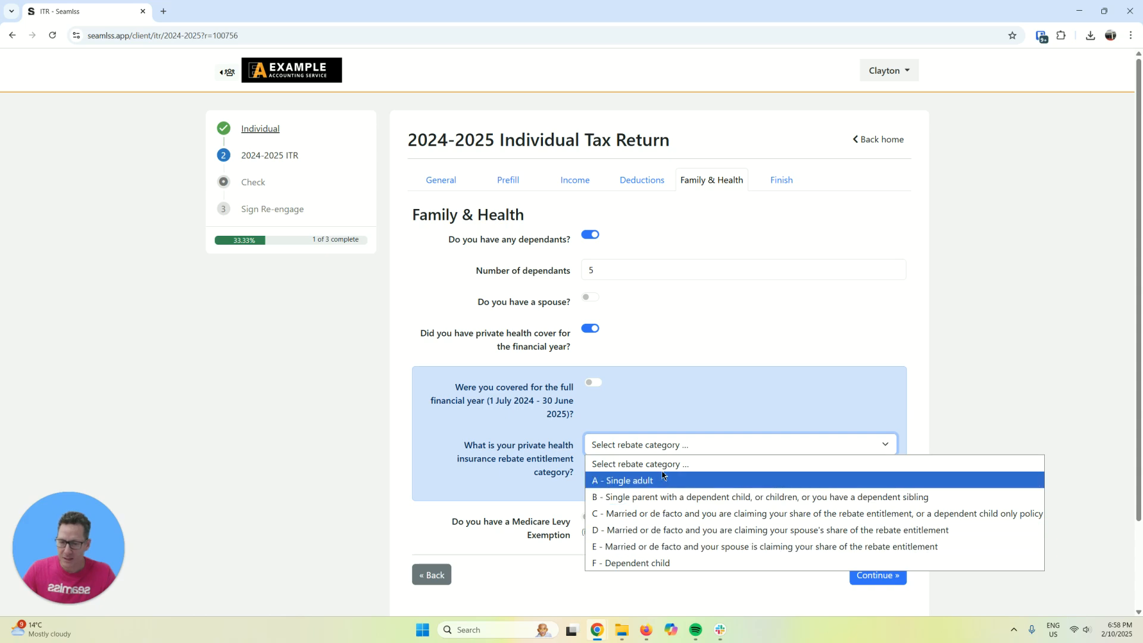
left_click(606, 390)
left_click(595, 383)
left_click(596, 383)
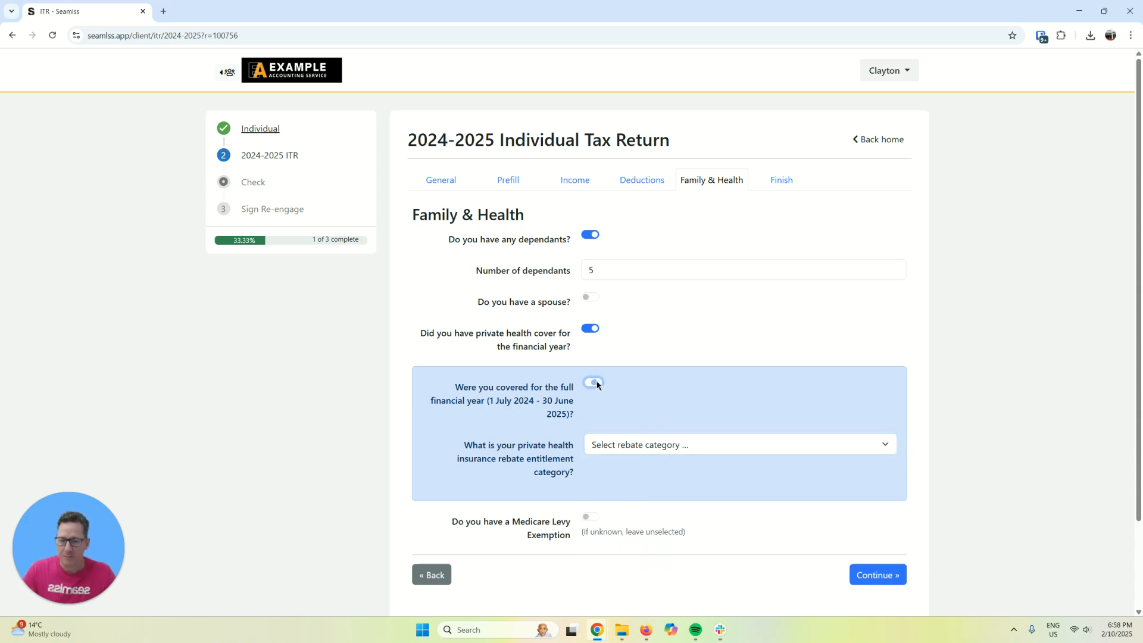
Try the Medicare Levy Exemption option, leave it unselected and continue to the Finish section
left_click(598, 520)
scroll(598, 476, "down", 2)
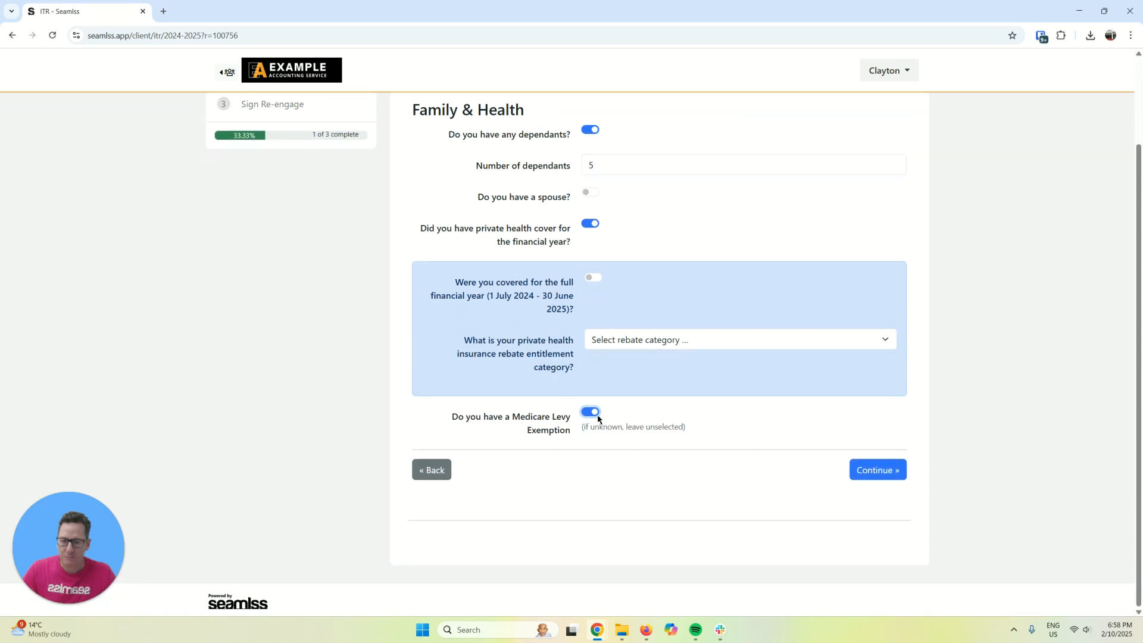
left_click(590, 412)
left_click(877, 471)
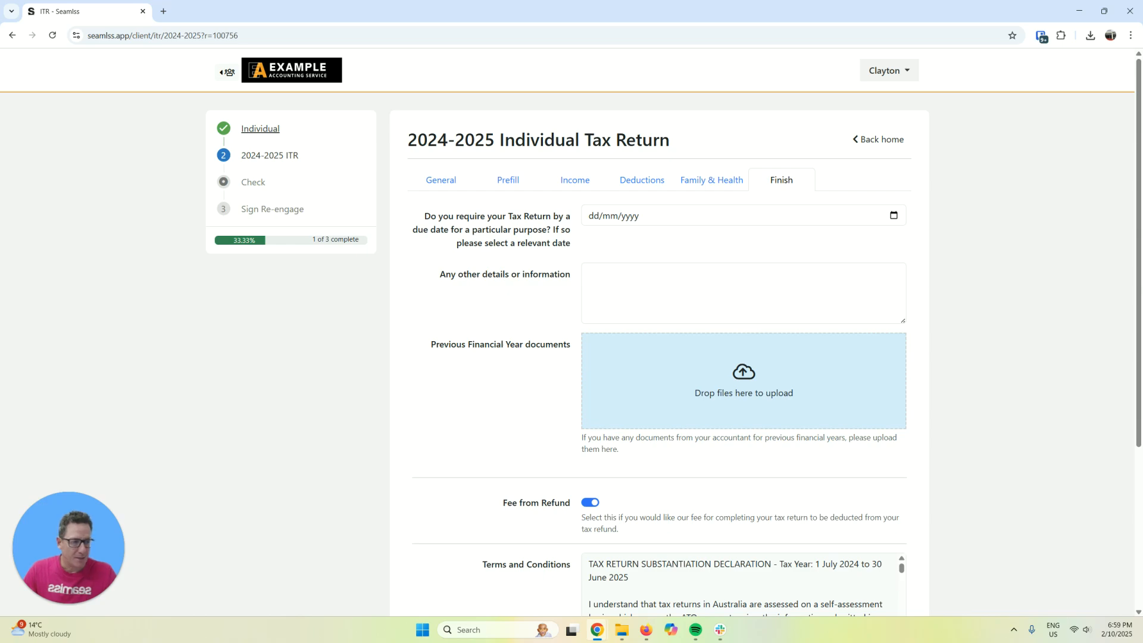
Set the tax return due date to 31/10/2025 and enter "No, I want all my tax back thanks" as other details
key("alt+Tab")
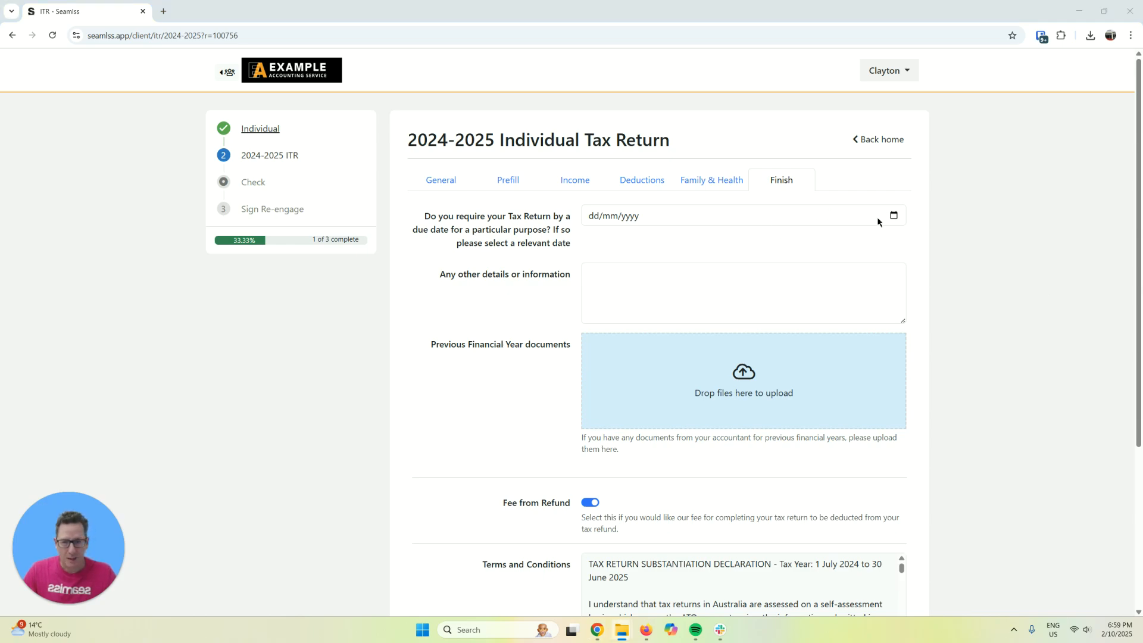
left_click(898, 217)
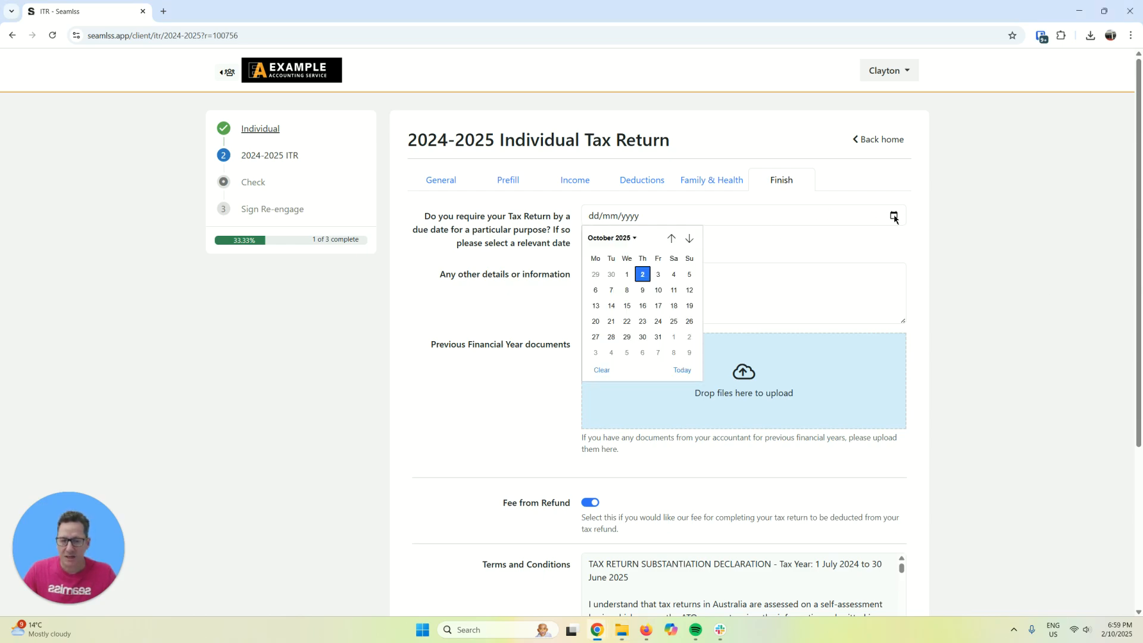
left_click(655, 336)
left_click(819, 288)
type("No")
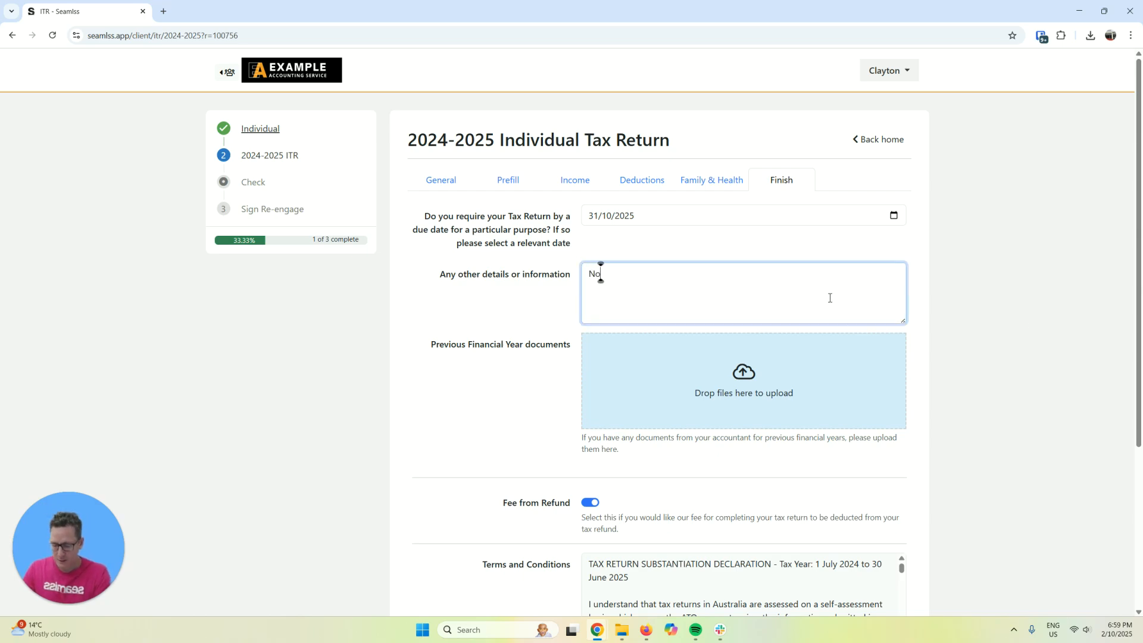
type(", I want ")
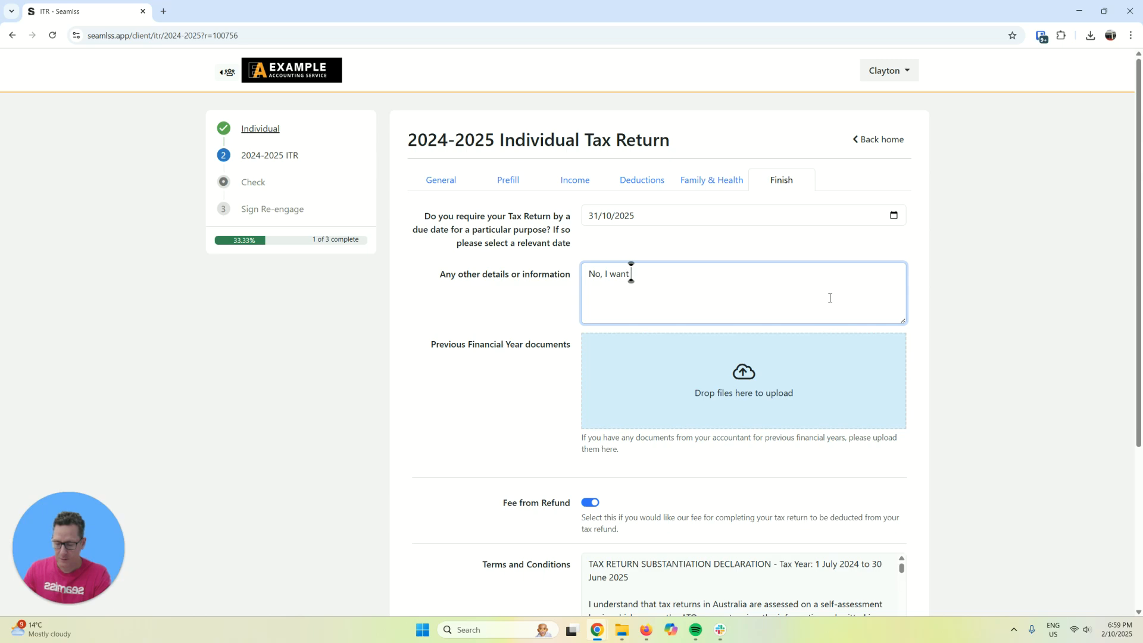
type("all my tax")
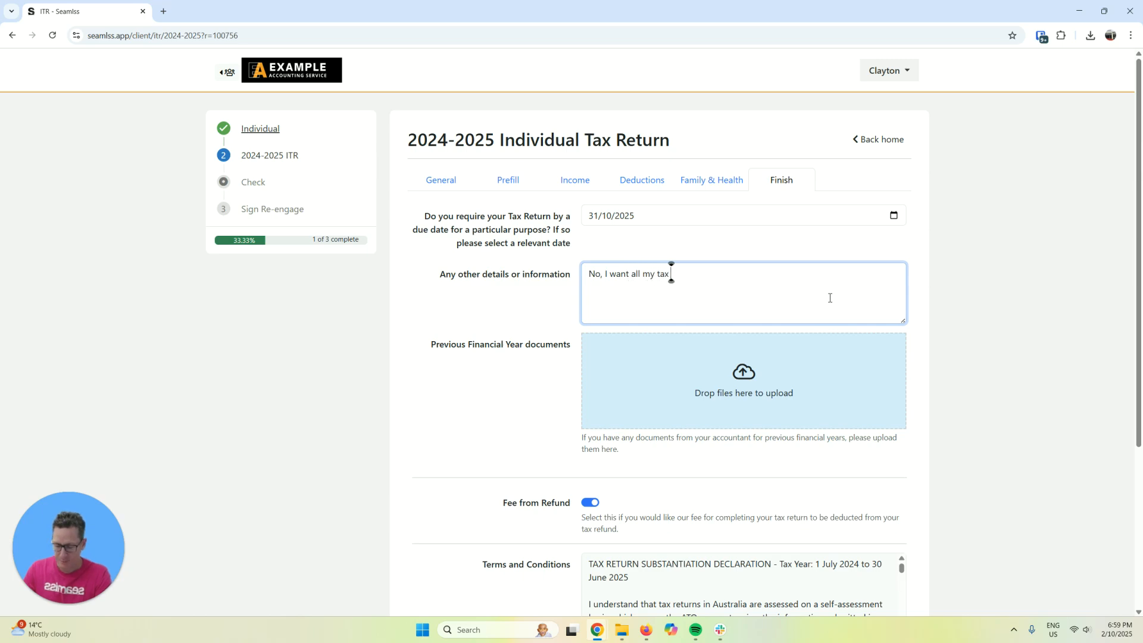
type(" back thanks")
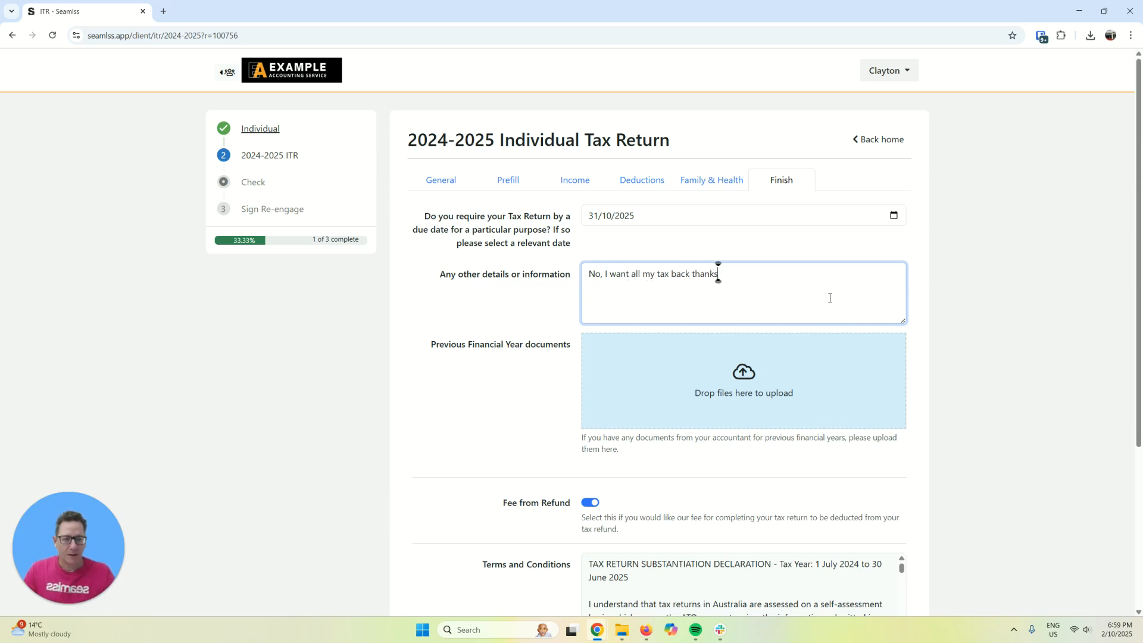
Upload the ATO Pre-fill example.pdf file from File Explorer as a previous financial year document
left_click(622, 629)
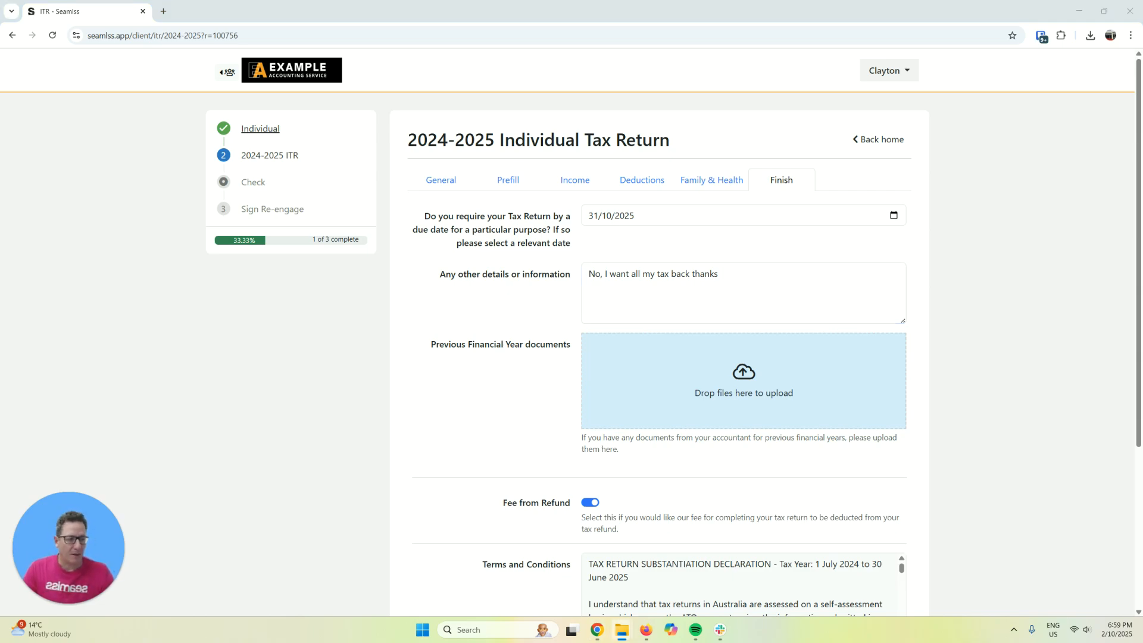
left_click_drag(877, 381, 748, 375)
scroll(778, 391, "down", 3)
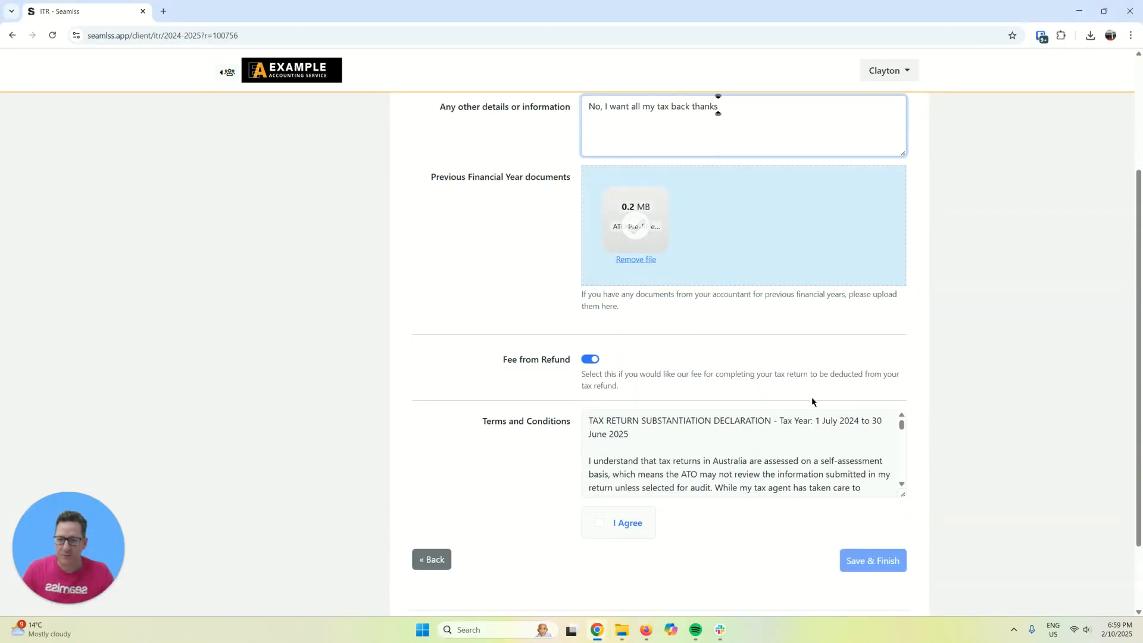
Switch the Fee from Refund option off and back on
scroll(812, 396, "down", 1)
left_click(587, 306)
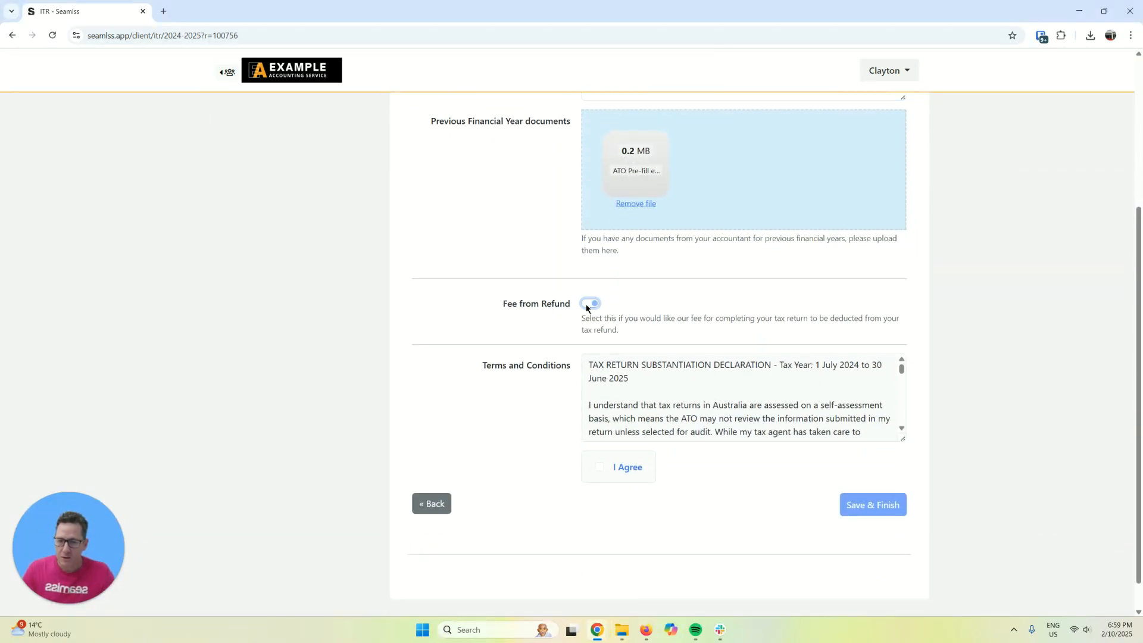
left_click(587, 305)
Review the tax return substantiation declaration, agree to the terms and conditions, and save and finish the return
left_click_drag(482, 365, 738, 419)
left_click(731, 430)
scroll(726, 415, "up", 1)
double_click(666, 420)
scroll(674, 436, "down", 1)
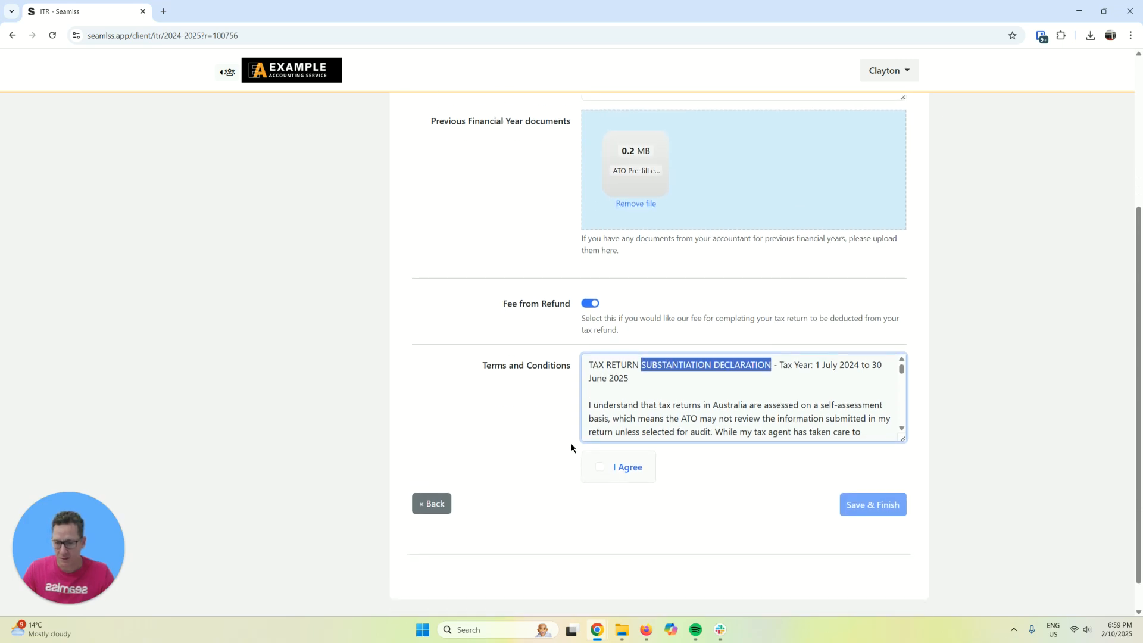
left_click(599, 466)
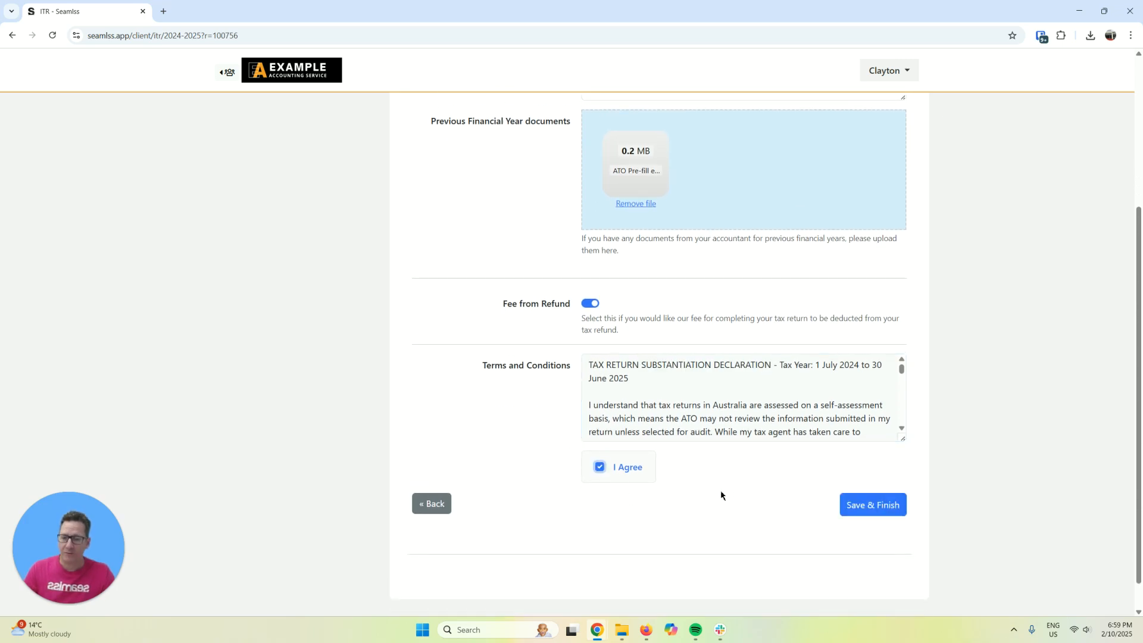
left_click(850, 504)
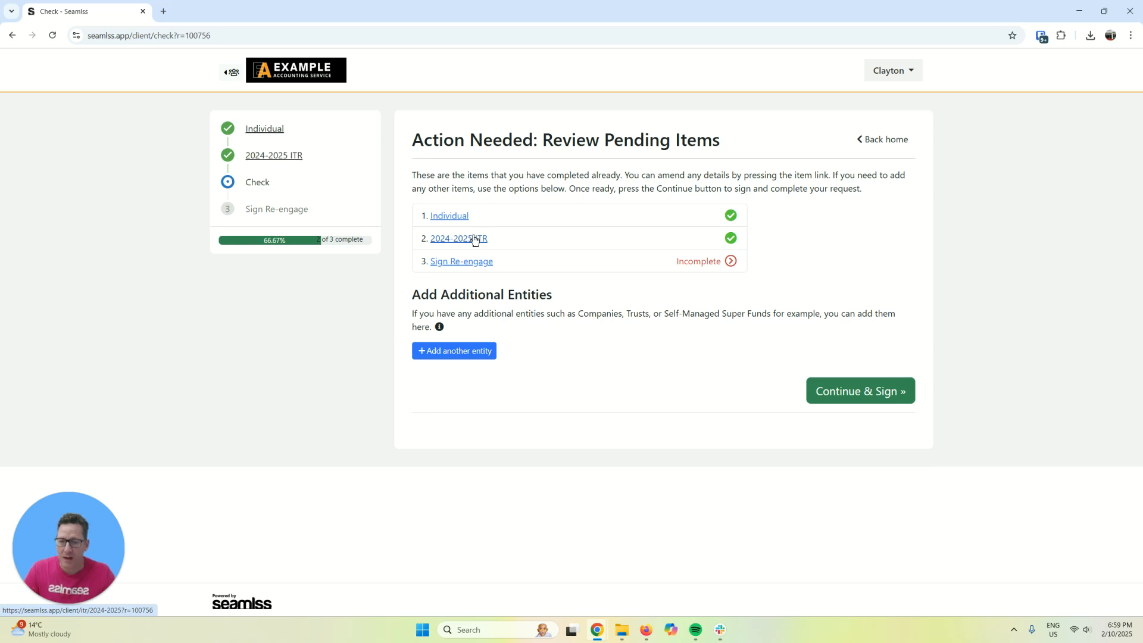
Reopen the 2024-2025 ITR from the pending items, agree to the terms again in its Finish section and save it
left_click(446, 241)
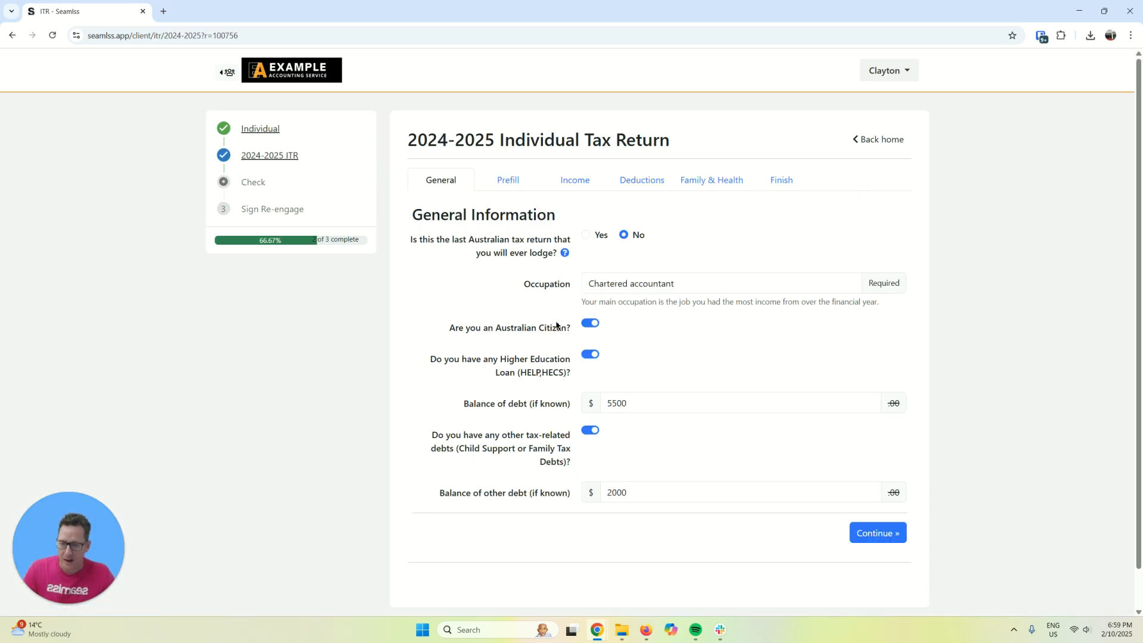
left_click(796, 180)
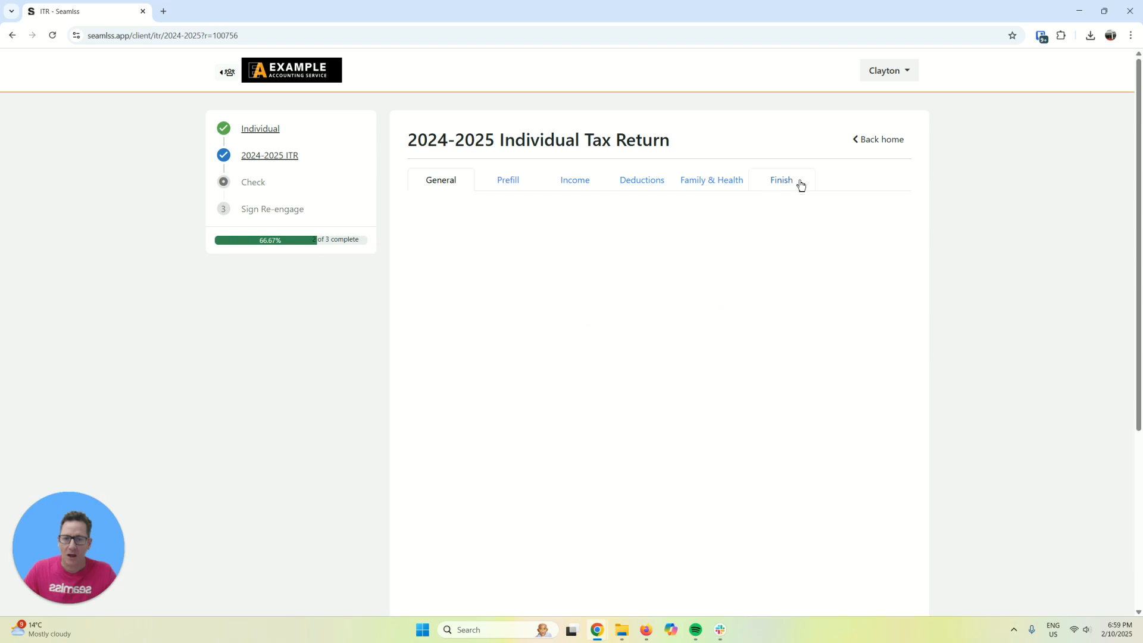
scroll(875, 453, "down", 4)
scroll(896, 479, "down", 1)
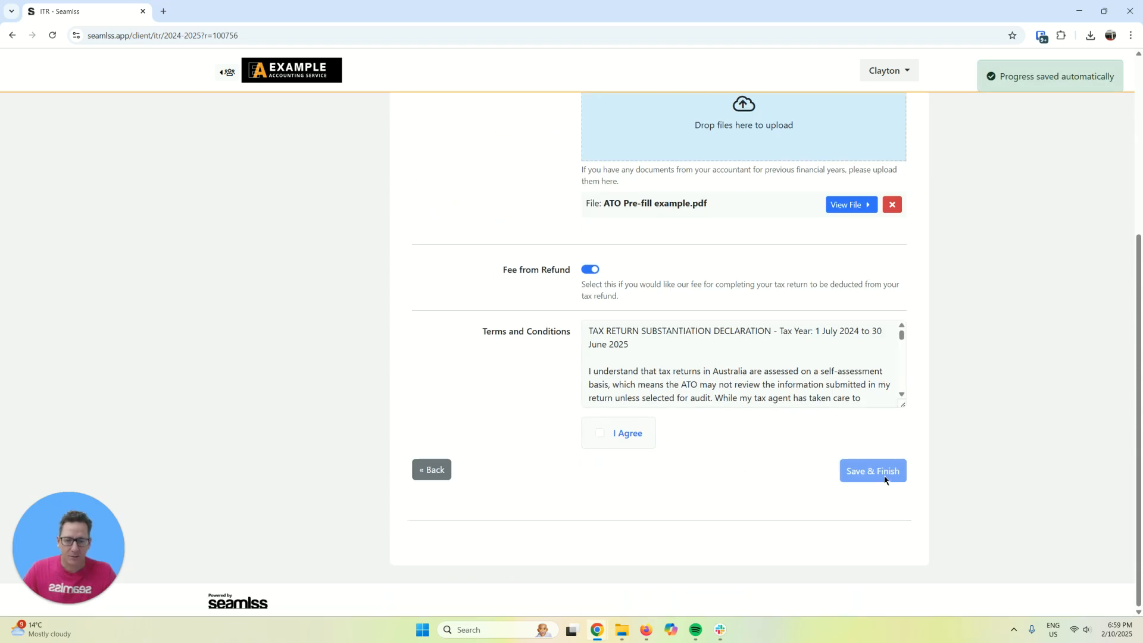
left_click(620, 434)
left_click(874, 472)
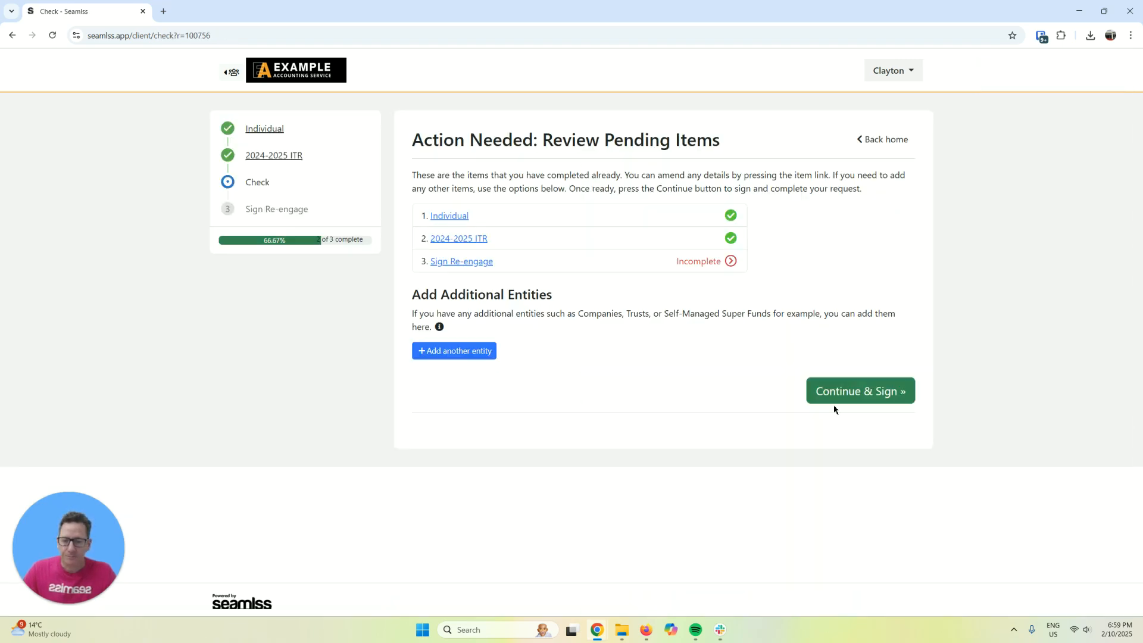
Continue to the signing stage, look through the tax return preparation engagement letter and proceed to sign it
left_click(886, 400)
scroll(874, 364, "down", 4)
scroll(733, 393, "up", 4)
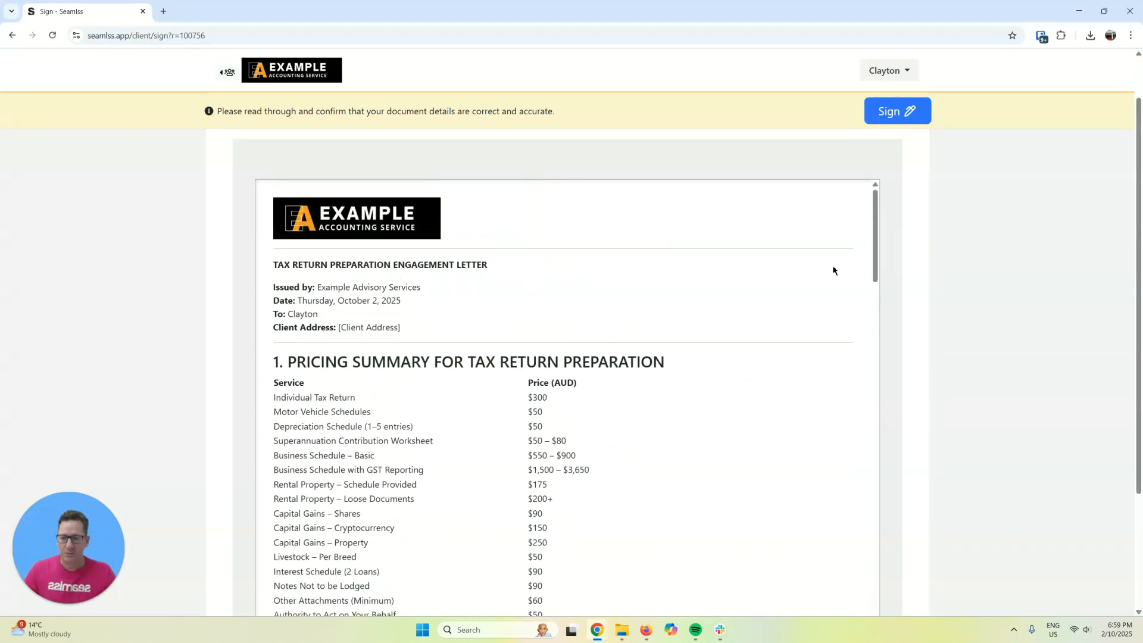
left_click(895, 115)
left_click(627, 387)
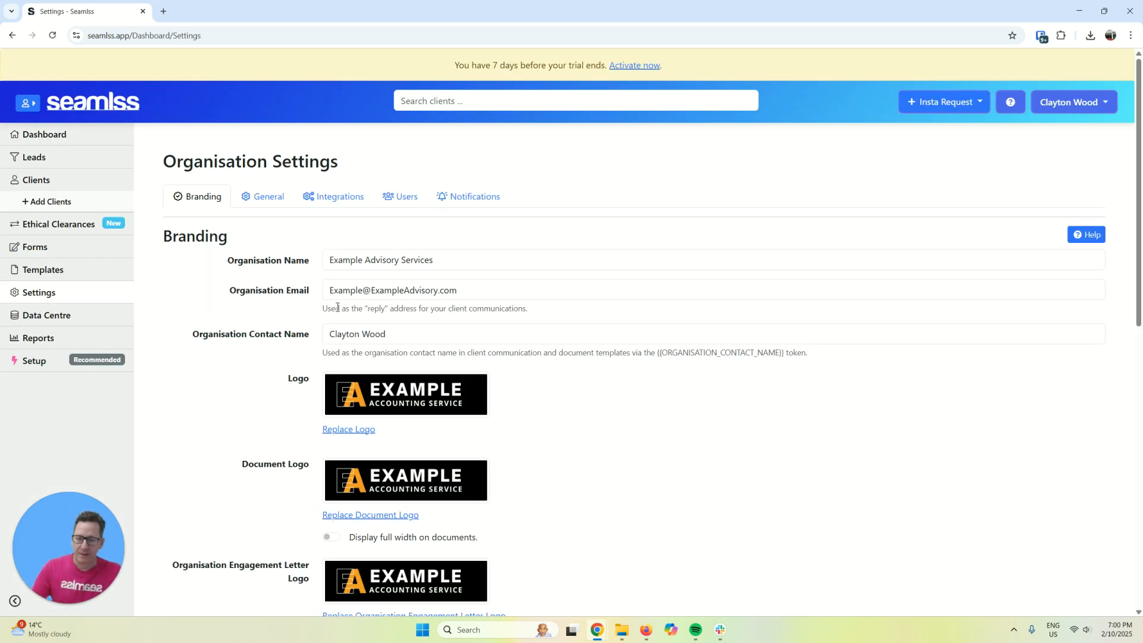
Go to the ITR Options in the general organisation settings and try disabling the HECS/HELP Question, leaving it enabled
left_click(262, 196)
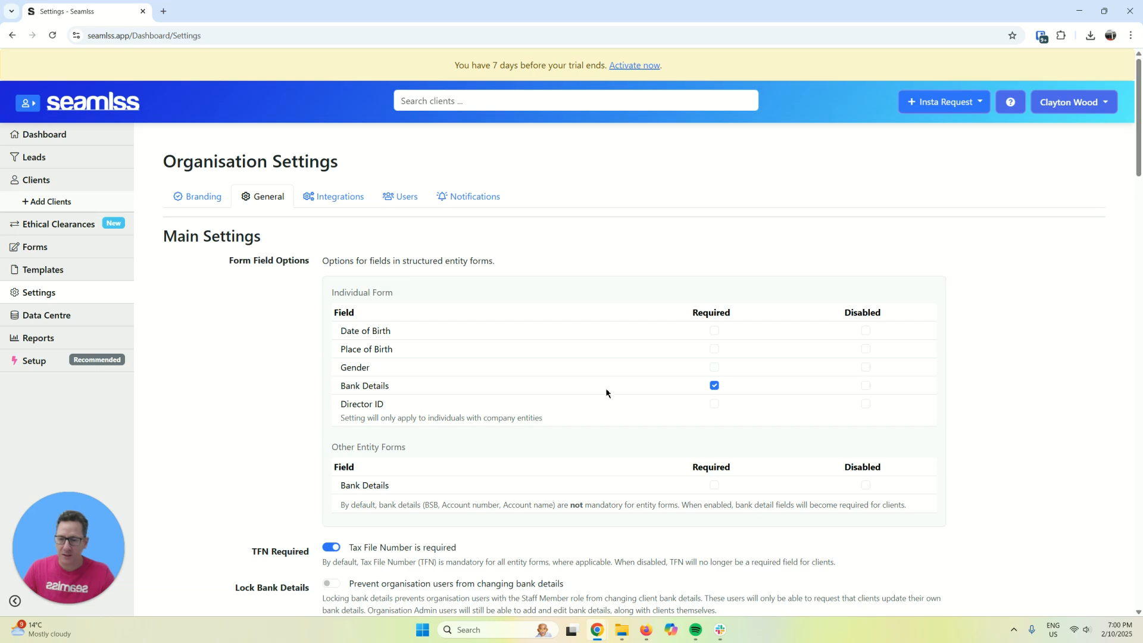
scroll(607, 392, "down", 1)
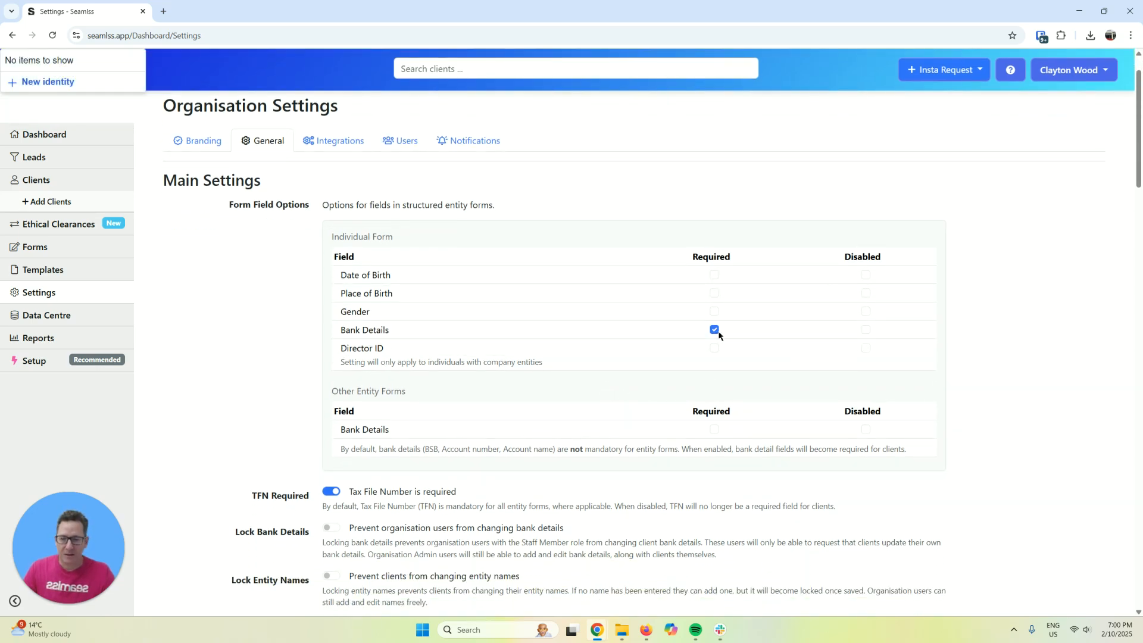
scroll(645, 384, "down", 18)
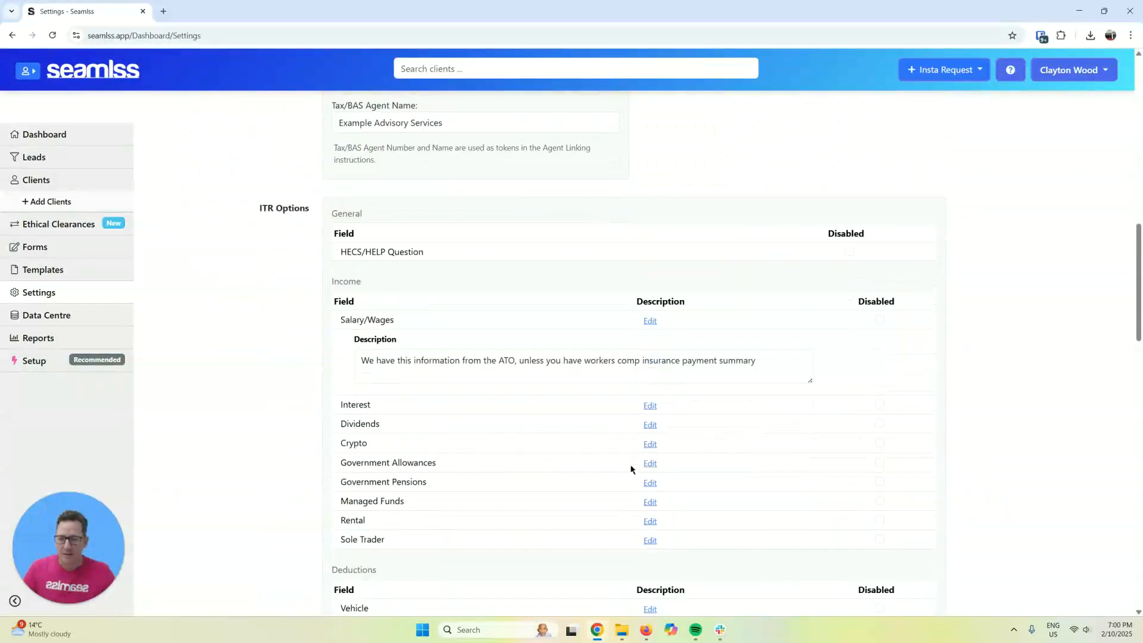
scroll(631, 469, "down", 1)
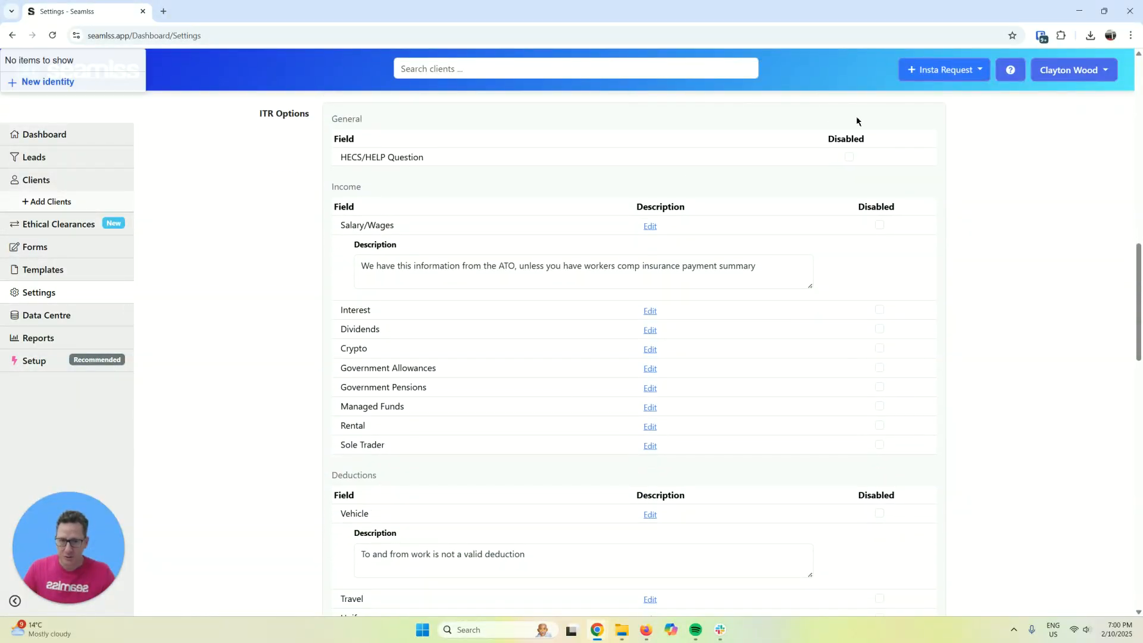
left_click(849, 158)
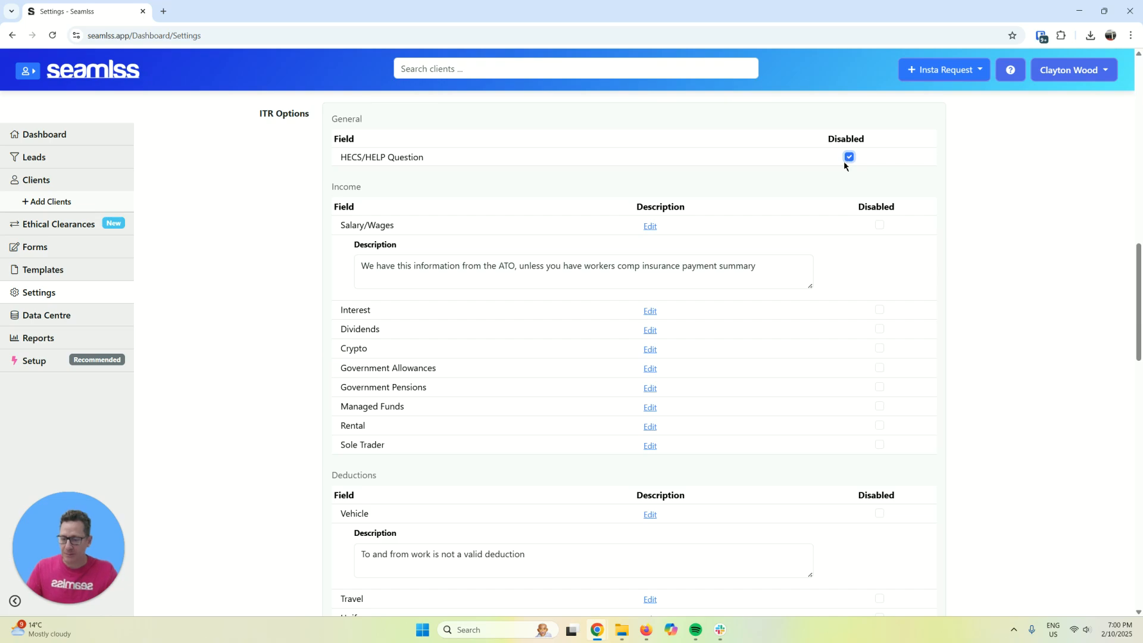
left_click(849, 157)
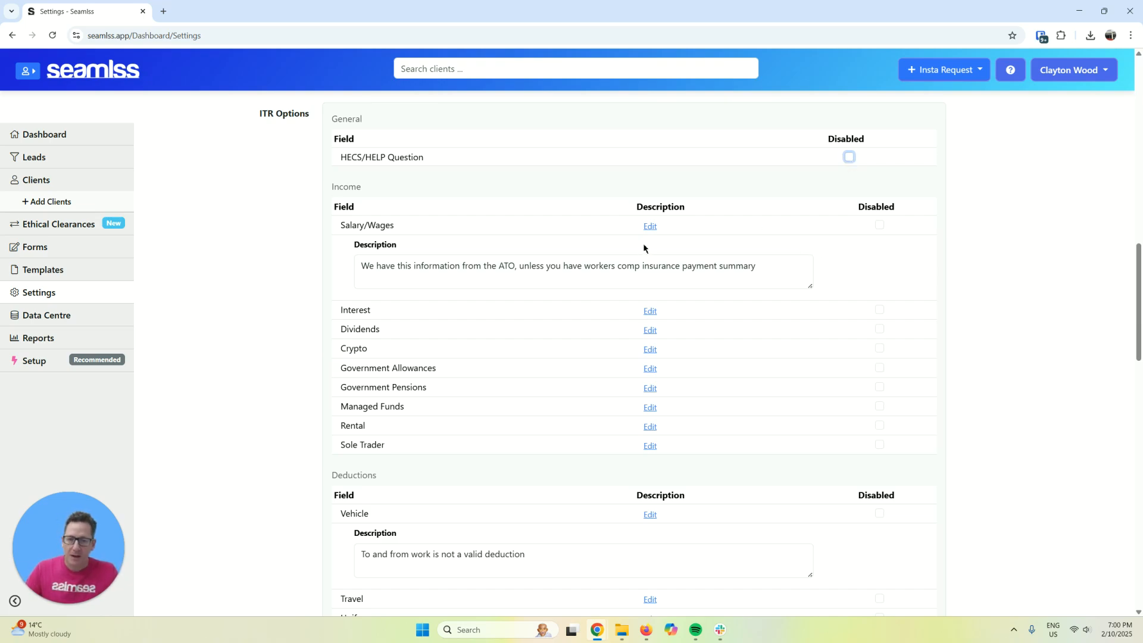
Review the custom Salary/Wages description in the ITR income options and collapse it
left_click(653, 228)
left_click(652, 227)
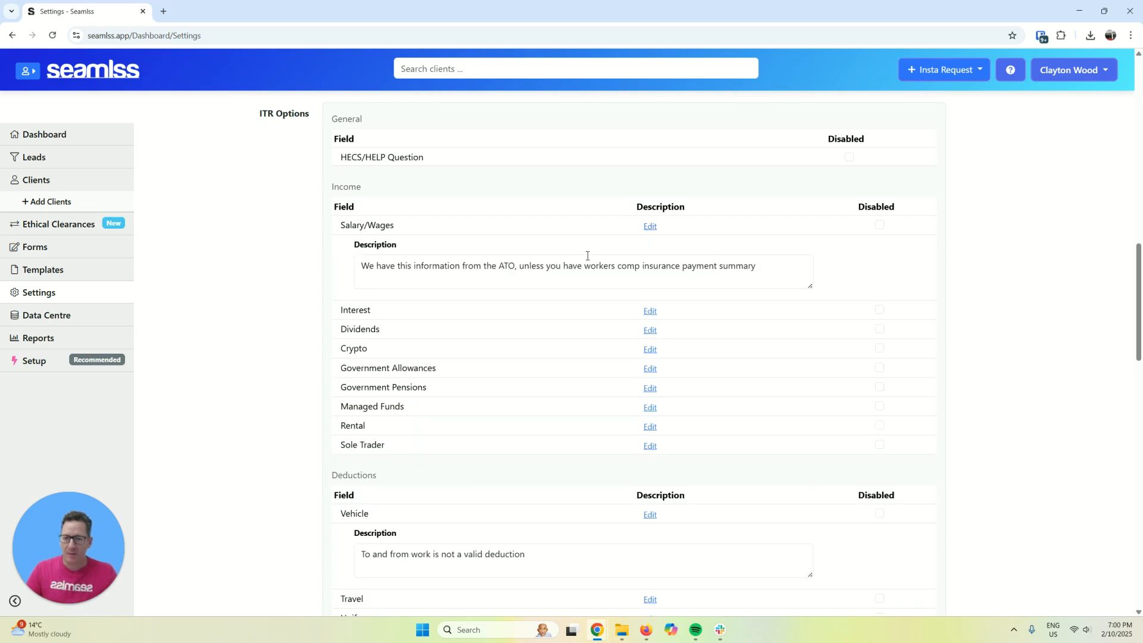
left_click_drag(755, 262, 327, 260)
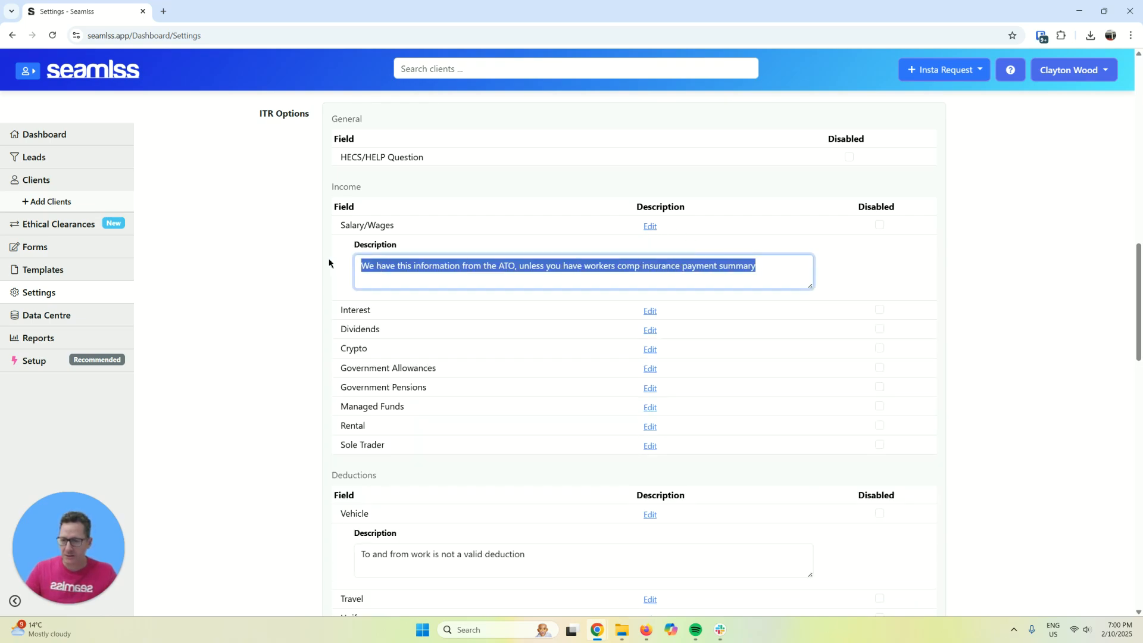
left_click(650, 226)
Disable the Salary/Wages, Crypto and Government Allowances income fields in the ITR Options
left_click(880, 225)
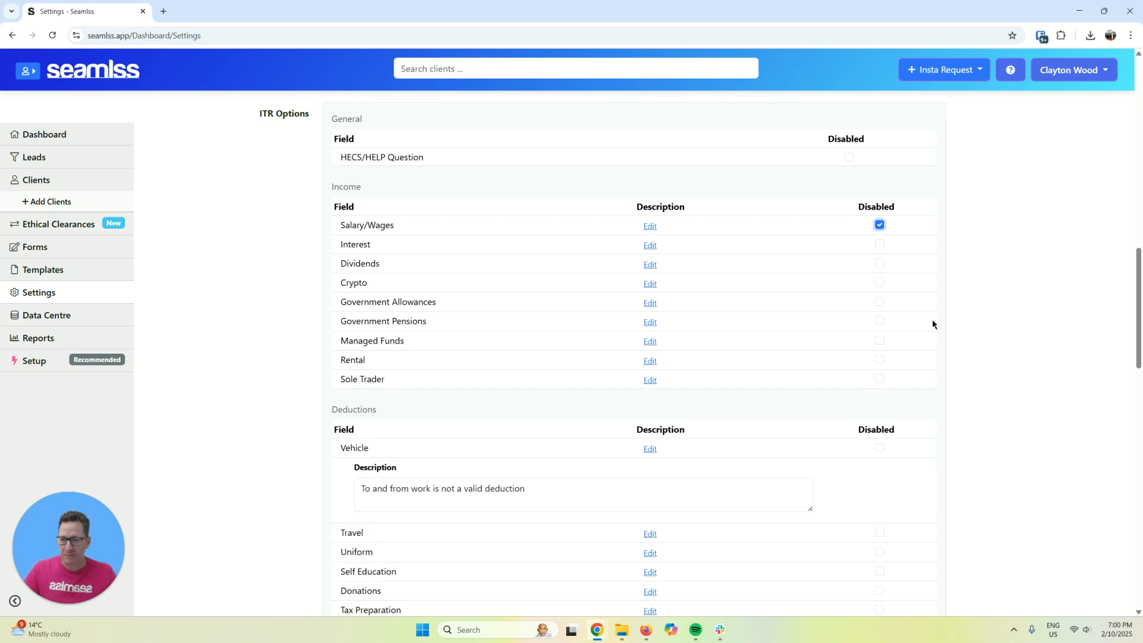
left_click(880, 284)
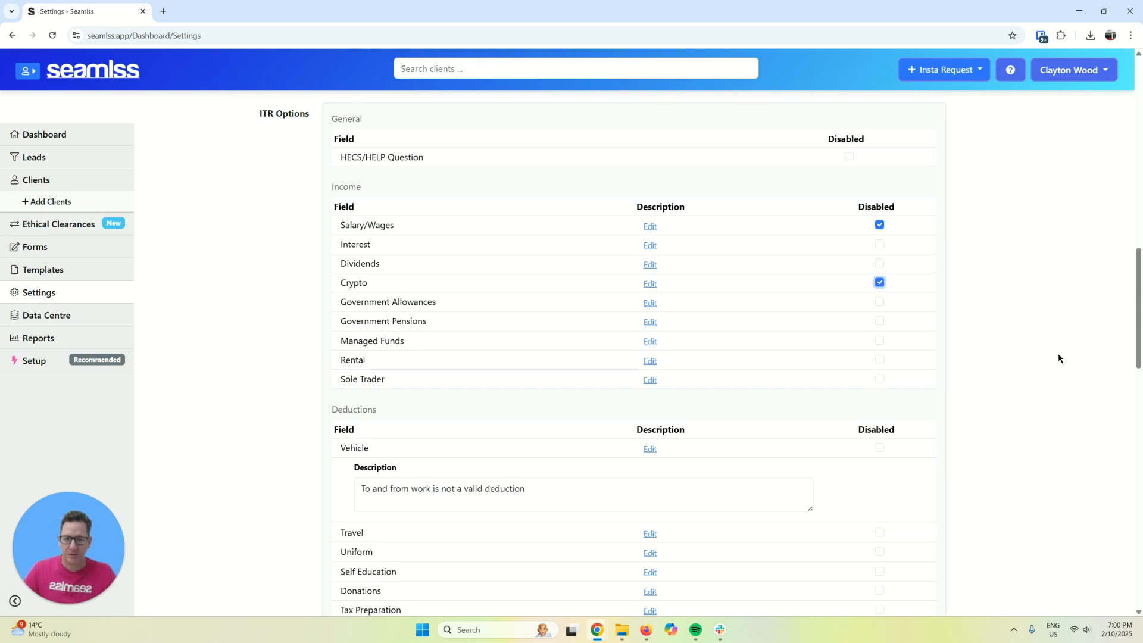
left_click(880, 303)
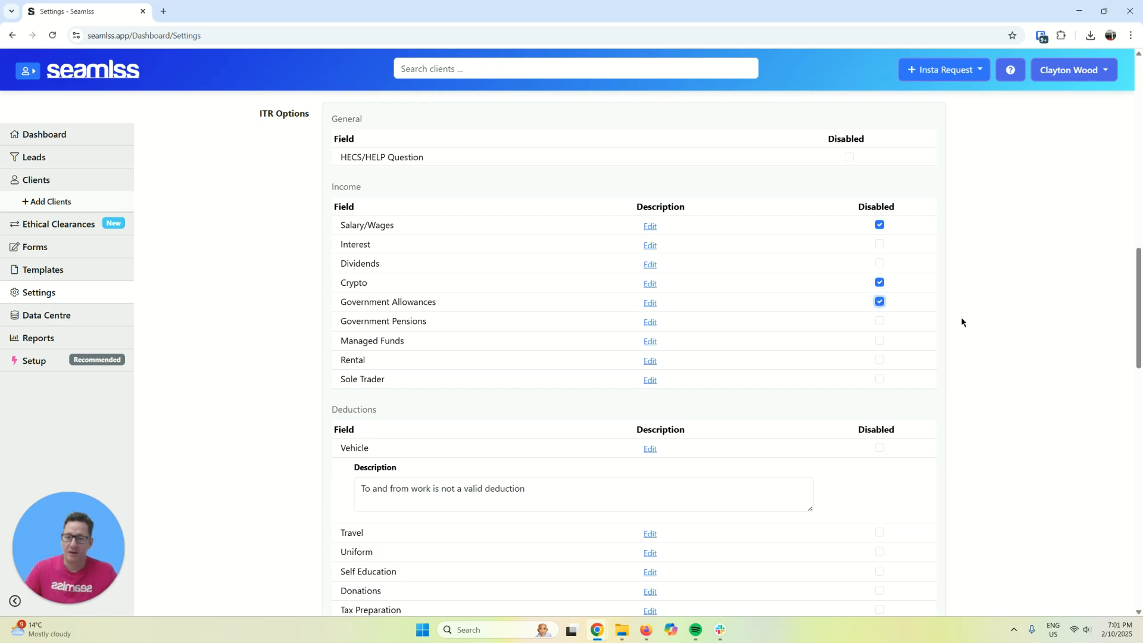
Disable the Government Pensions income field, leave the Travel deduction enabled and collapse the Vehicle deduction's description
left_click(879, 321)
scroll(802, 295, "down", 4)
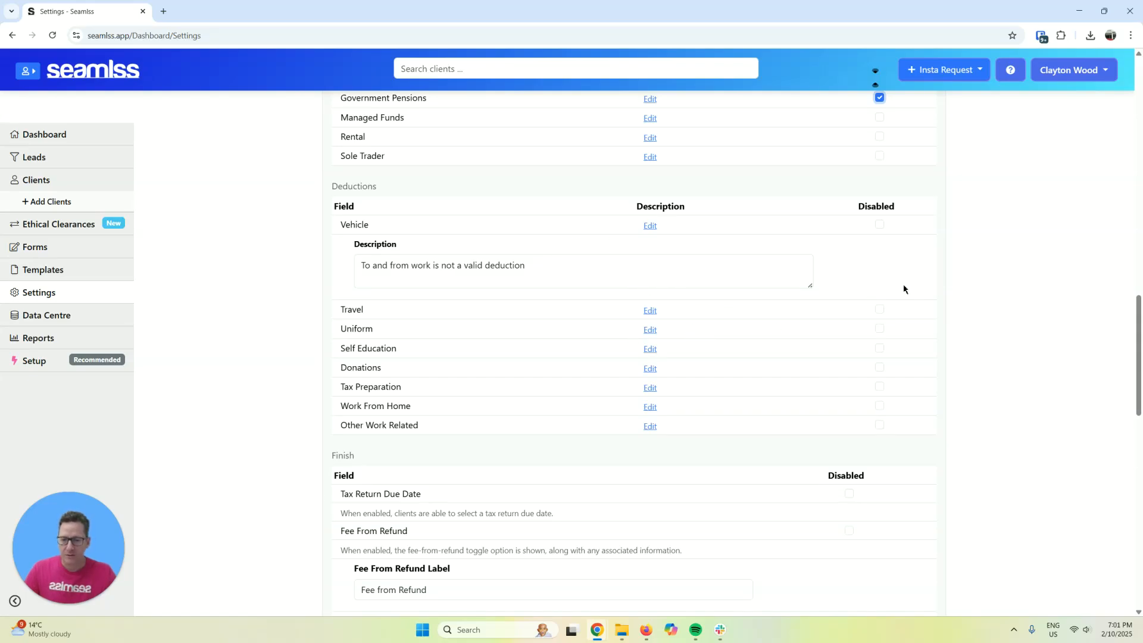
left_click(878, 311)
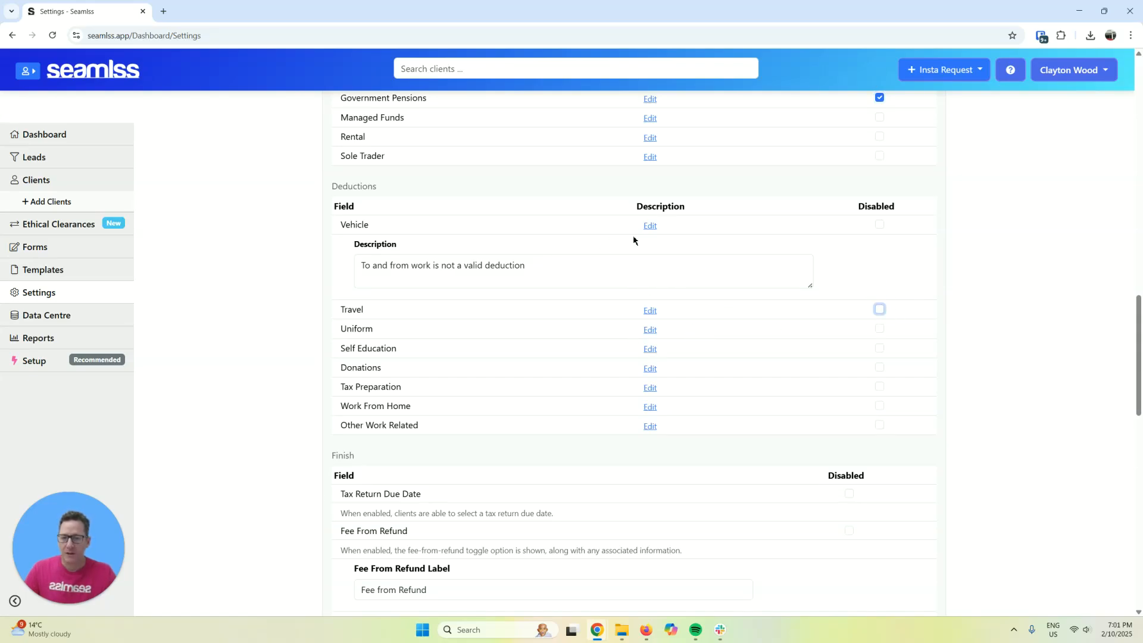
left_click(650, 225)
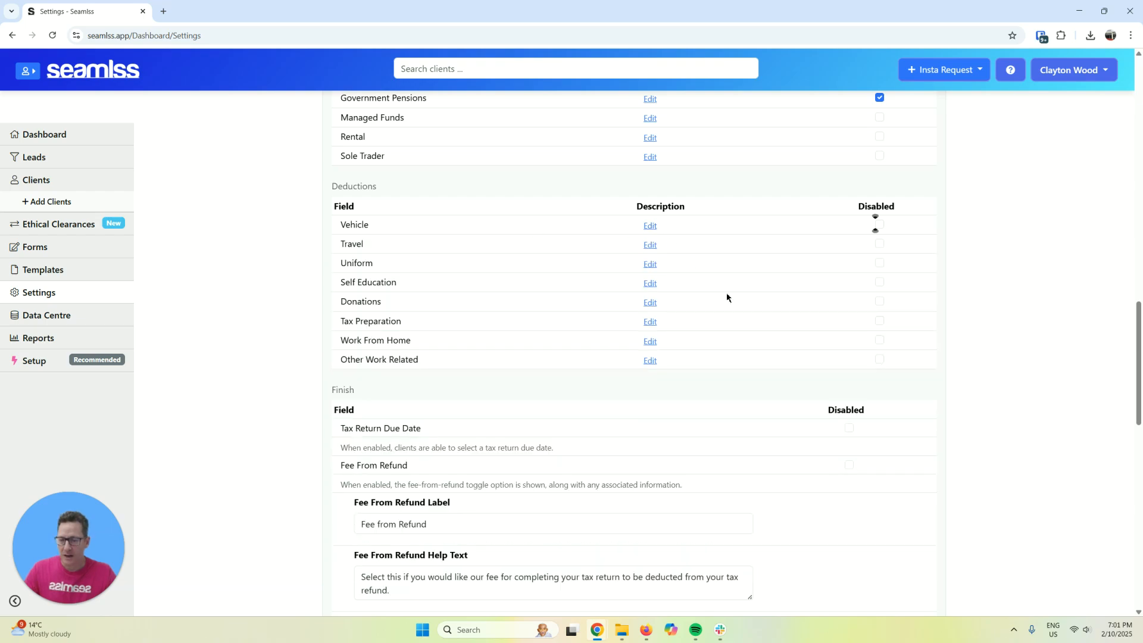
Disable the Tax Return Due Date and Fee From Refund fields in the Finish section of the ITR Options
scroll(726, 297, "down", 3)
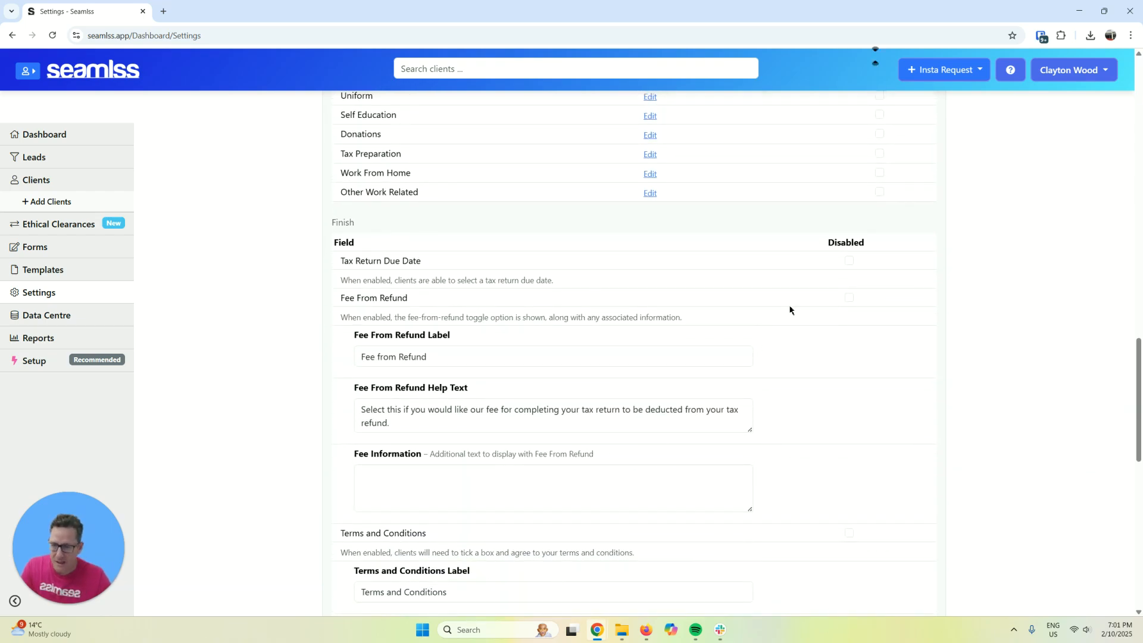
left_click(849, 261)
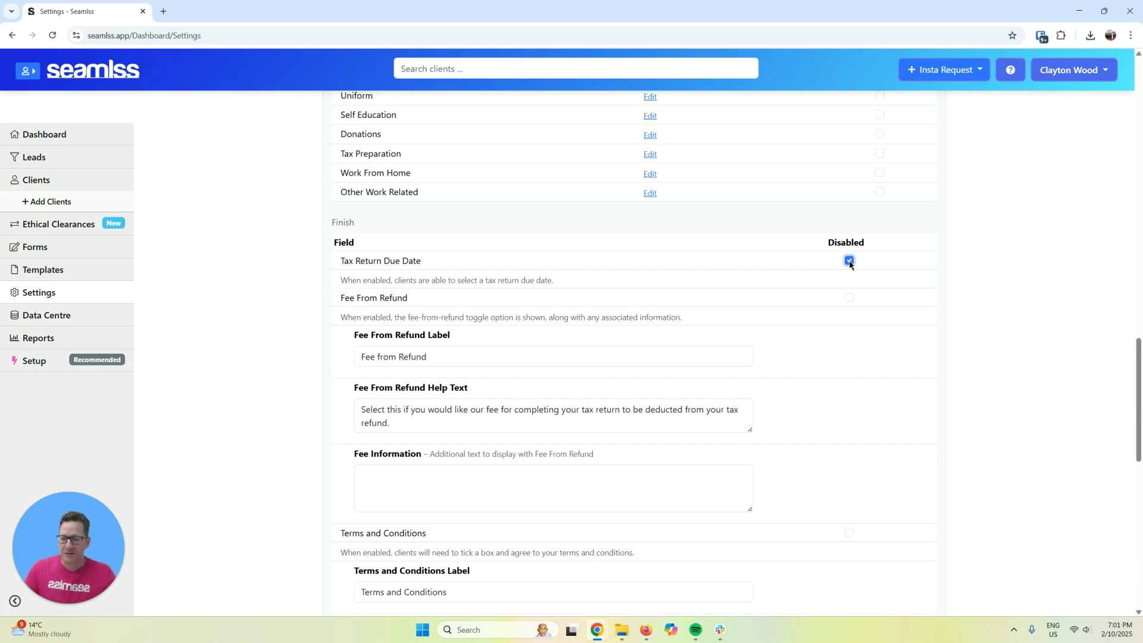
left_click(849, 299)
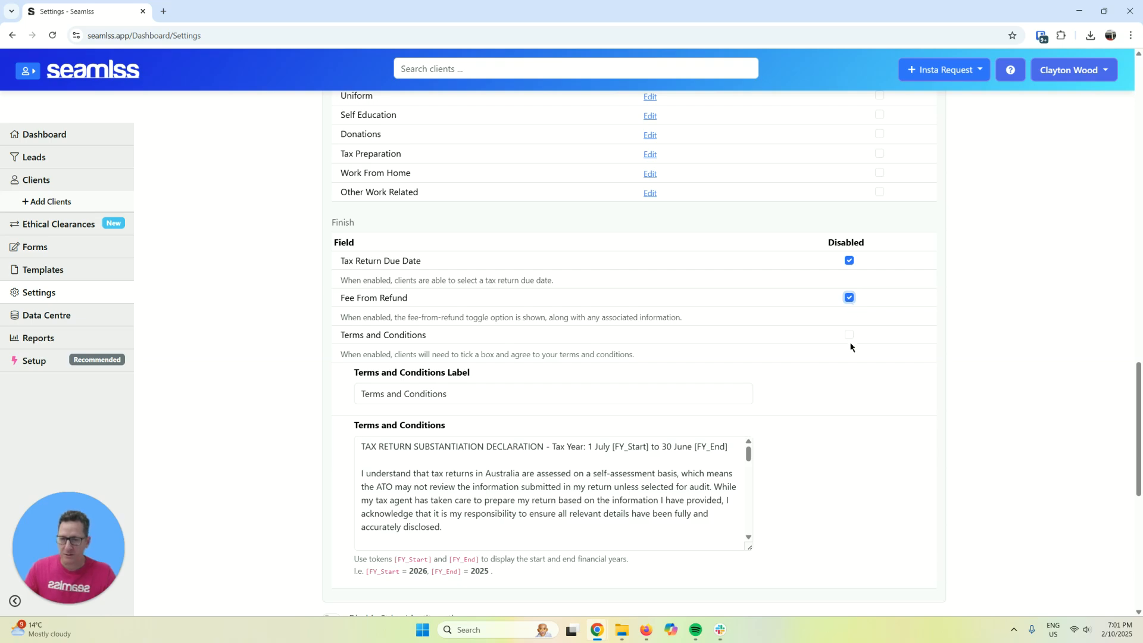
Replace the Terms and Conditions label with "SUBSTANTIATION DECLARATION", copied from the heading of the terms text
scroll(850, 347, "down", 1)
scroll(856, 339, "down", 1)
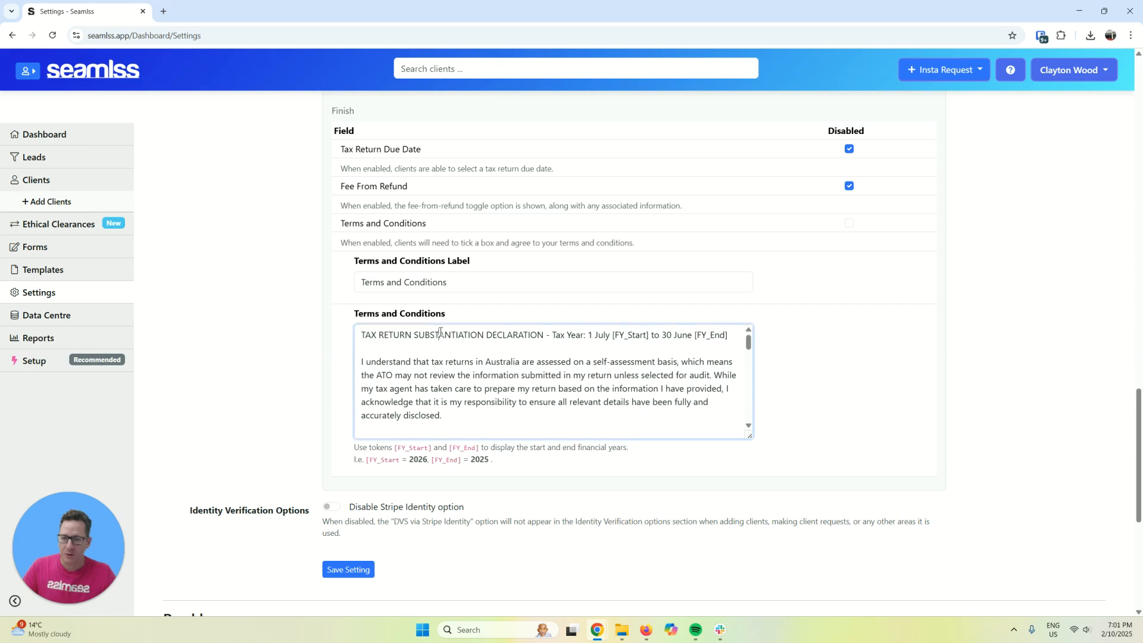
left_click_drag(414, 335, 543, 335)
key("ctrl+c")
left_click_drag(456, 288, 299, 288)
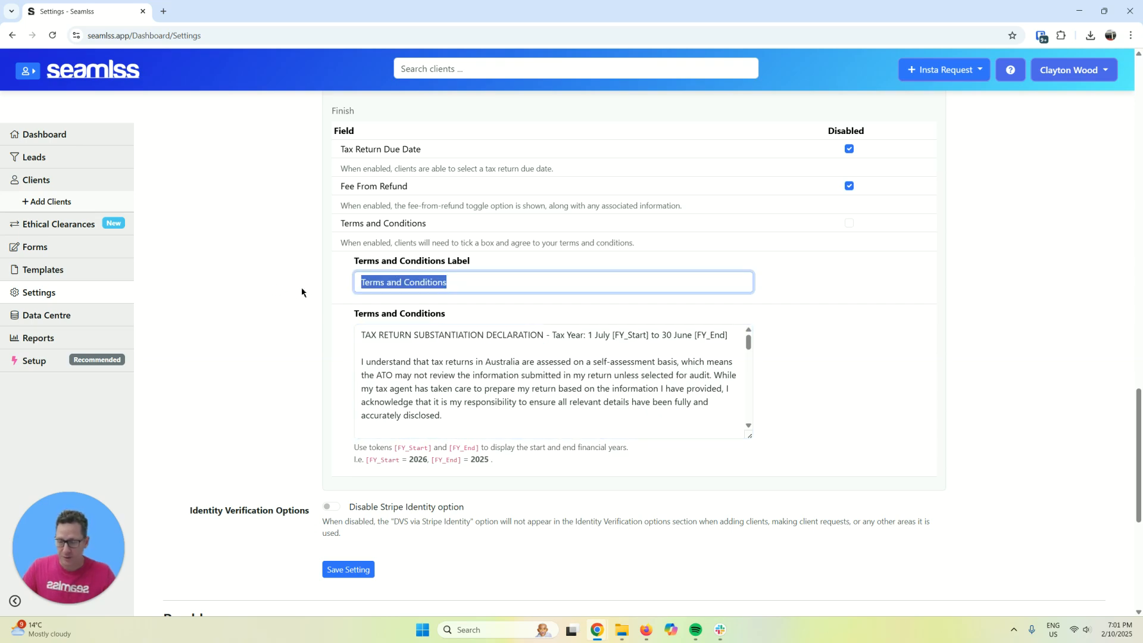
key("ctrl+v")
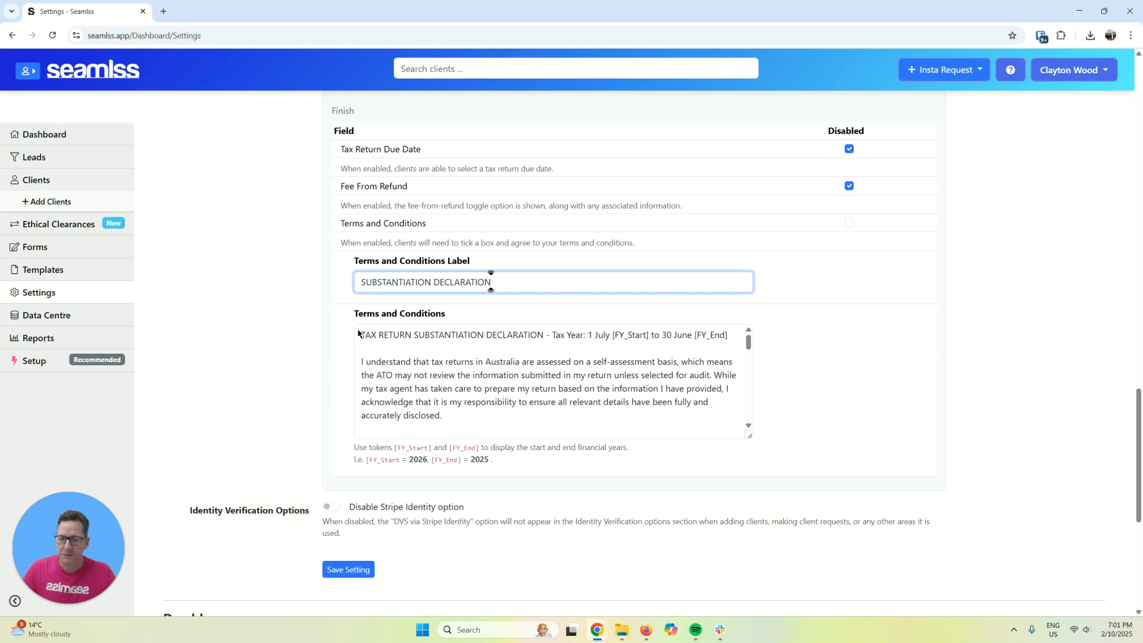
Save the updated organisation settings and return to the start of the ITR Options
scroll(355, 431, "down", 2)
left_click(335, 461)
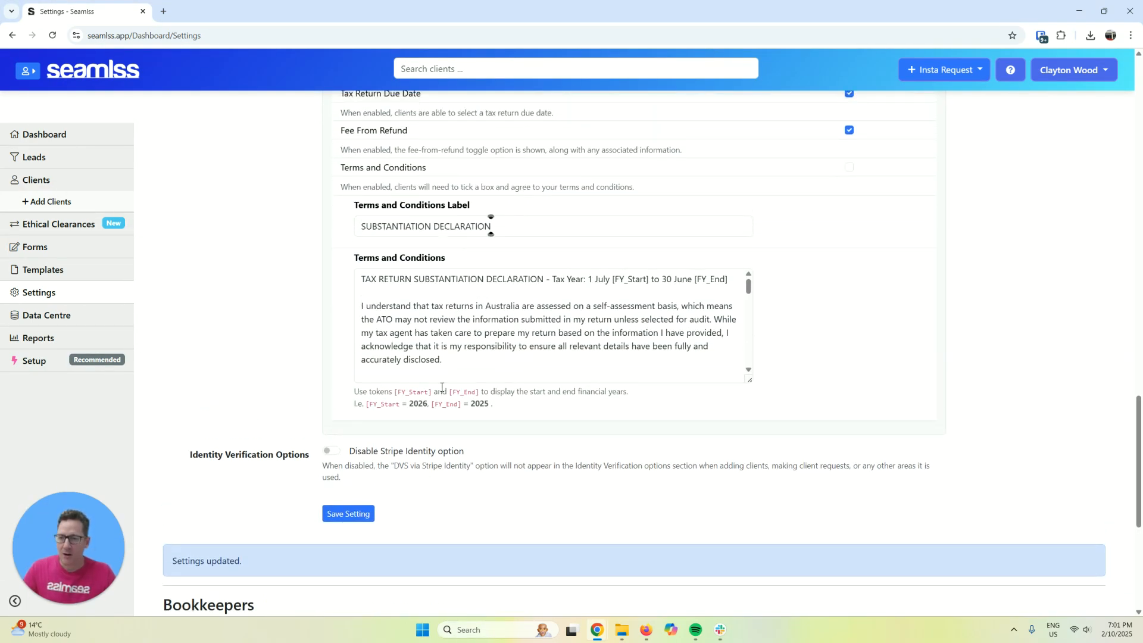
scroll(743, 411, "up", 10)
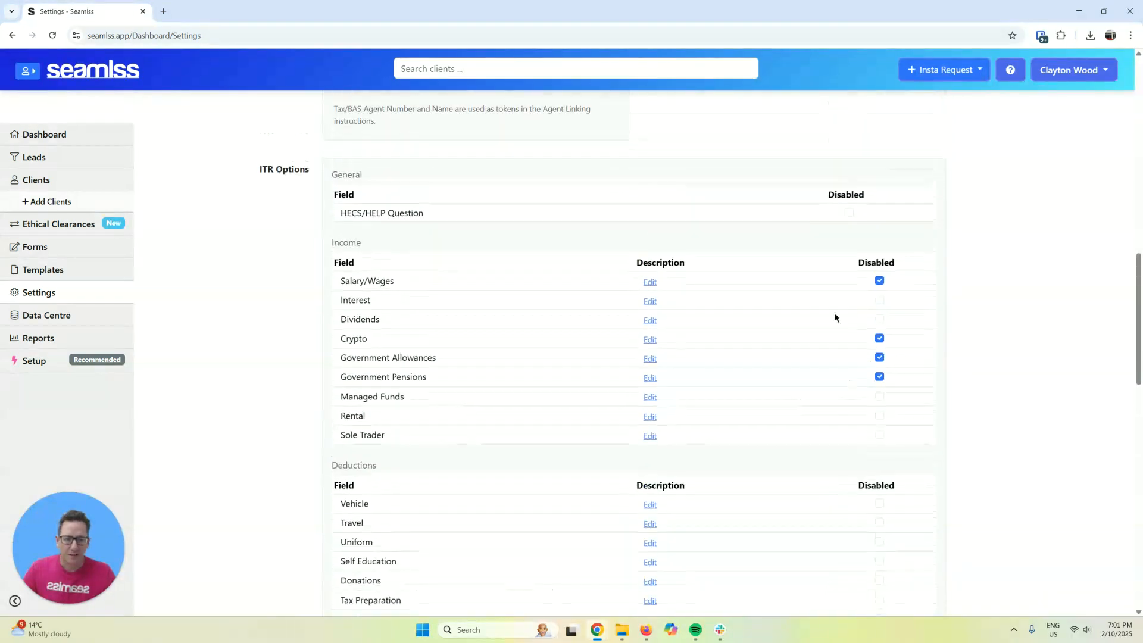